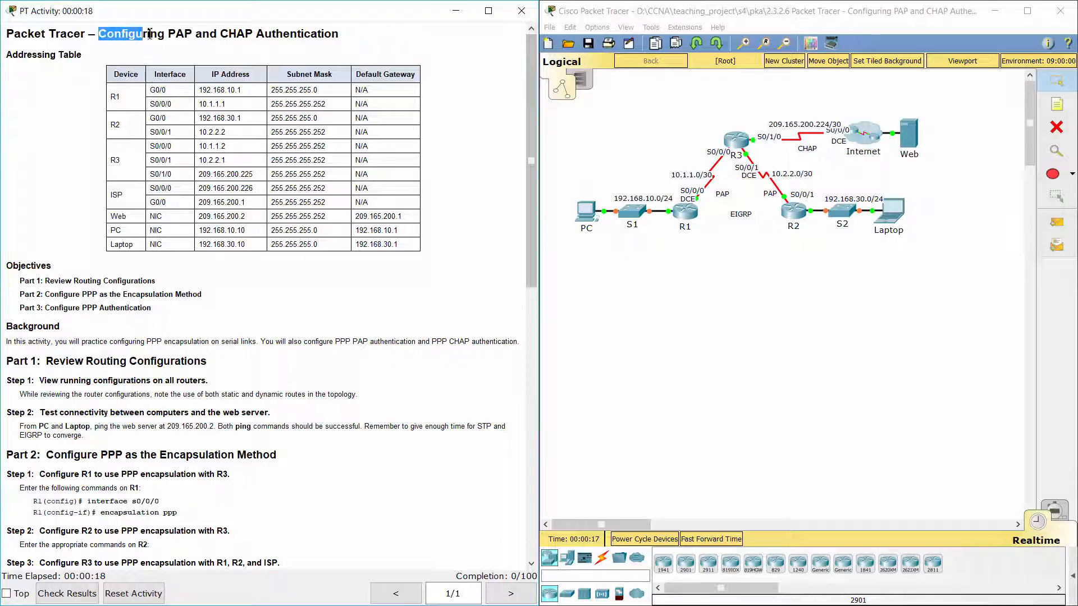
Read the Addressing Table, Background and Part 1 sections of the activity instructions.
left_click(353, 48)
left_click_drag(12, 53, 85, 55)
left_click(271, 167)
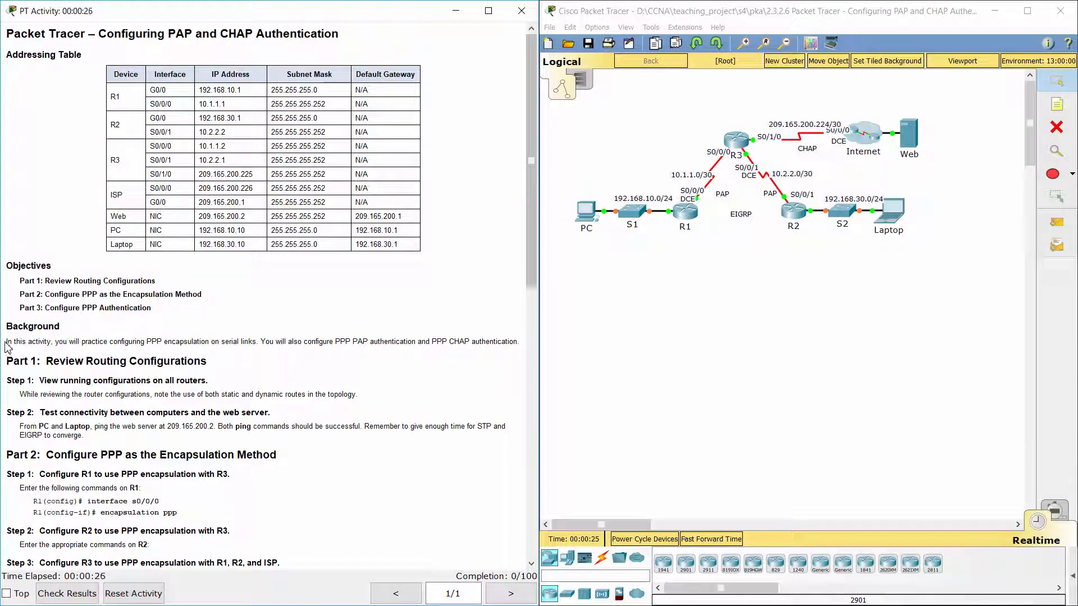
left_click_drag(9, 341, 508, 357)
left_click(508, 358)
left_click_drag(533, 274, 535, 407)
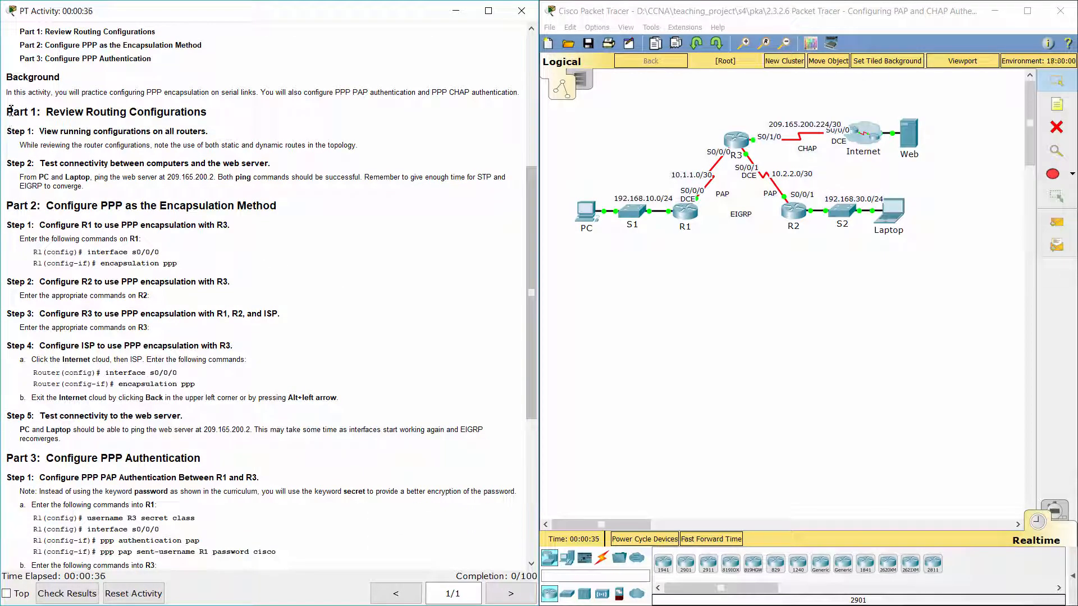
left_click_drag(9, 111, 229, 116)
left_click(232, 137)
left_click_drag(10, 130, 224, 132)
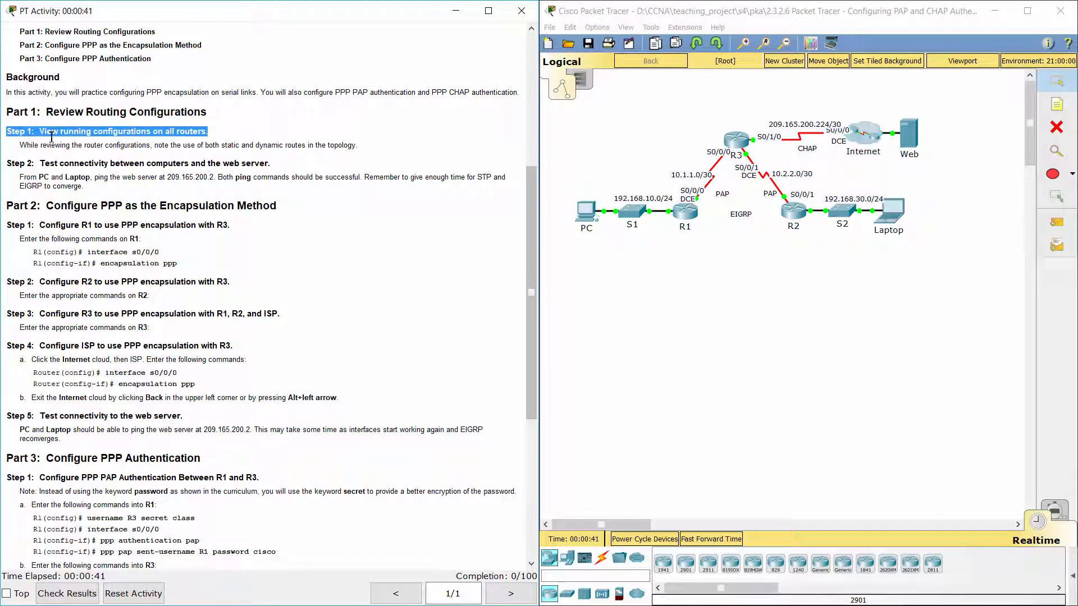
left_click_drag(23, 143, 368, 147)
Display R3's running configuration with enable and show run from its CLI.
left_click(736, 140)
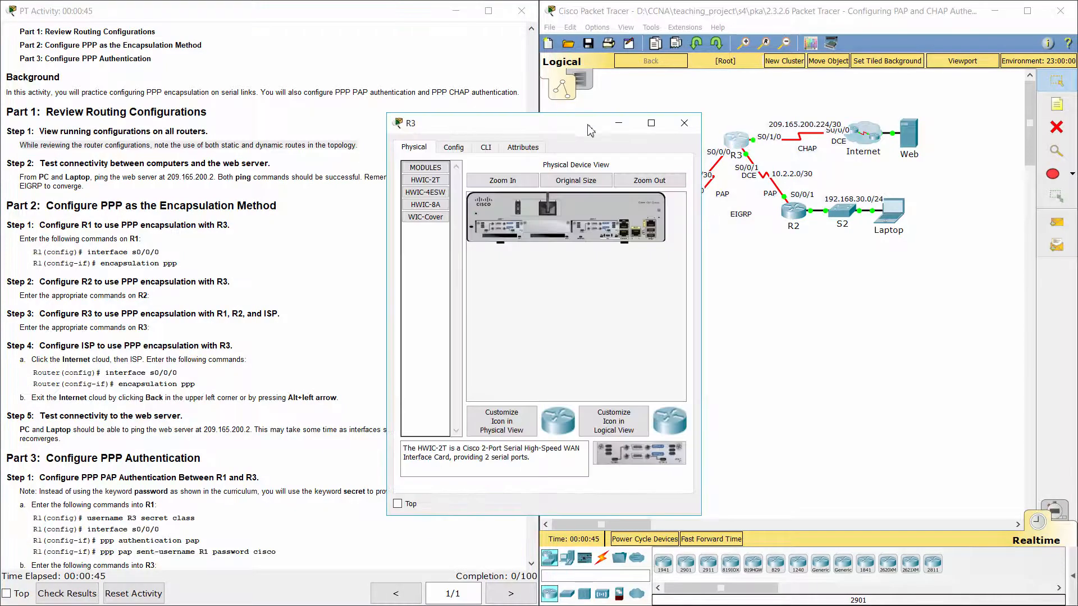
left_click_drag(575, 124, 584, 62)
left_click(496, 85)
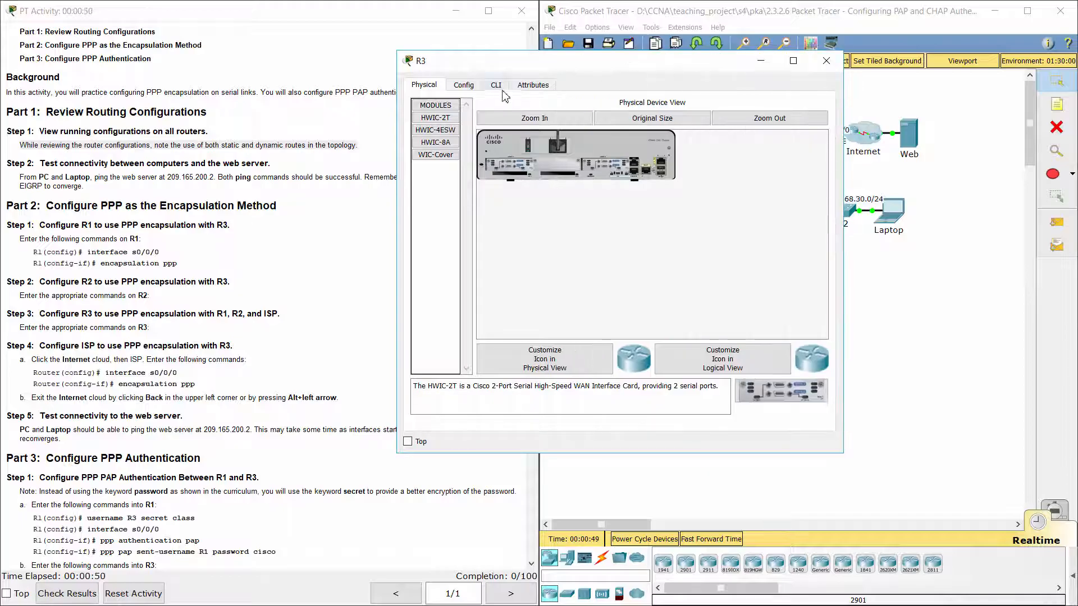
key("Return")
type("ena")
key("Return")
type("s")
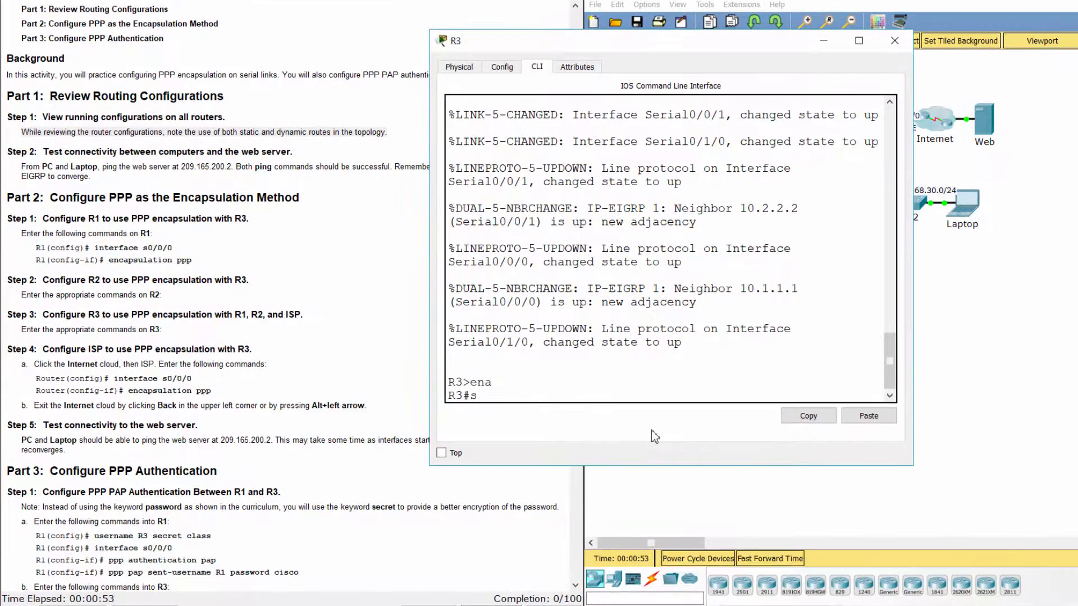
type("how run")
key("Return")
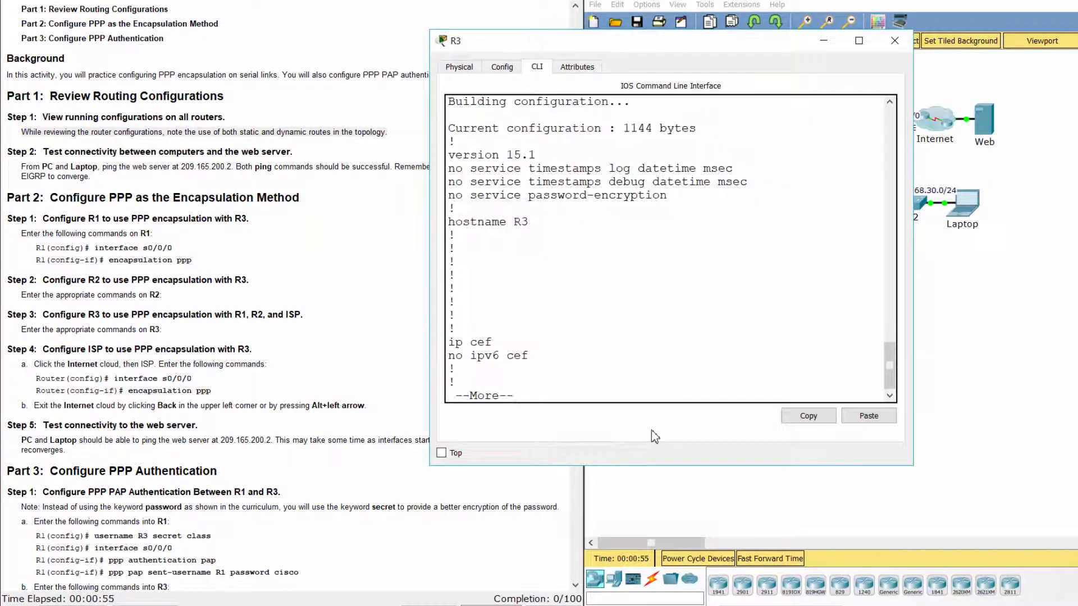
key("space")
key("space")
key("space")
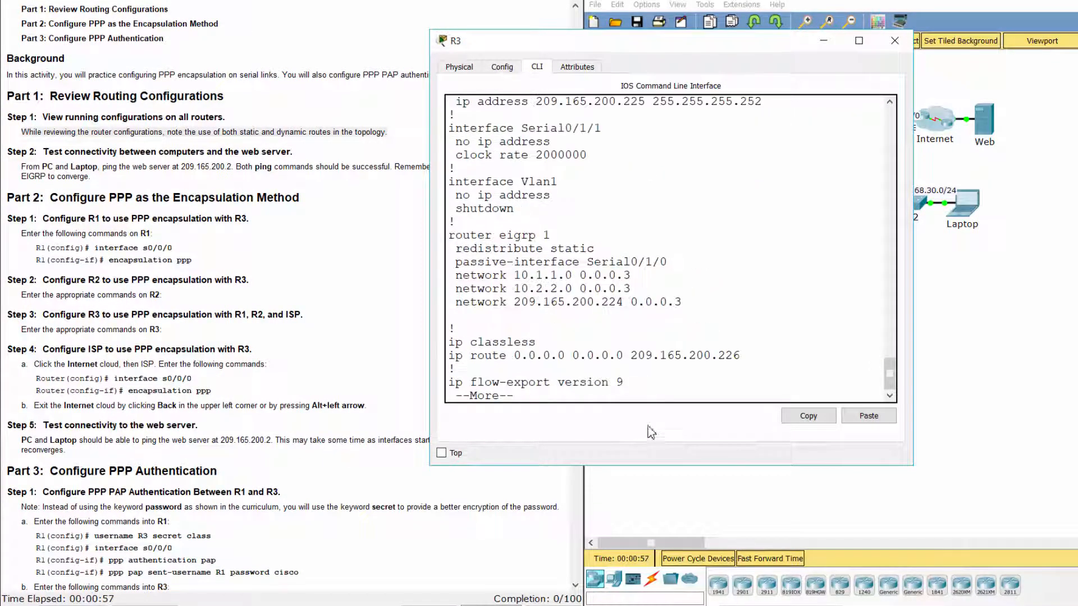
Review R3's default static route via 209.165.200.226 and its router eigrp 1 networks.
left_click_drag(449, 356, 741, 357)
left_click(622, 300)
left_click_drag(449, 235, 520, 335)
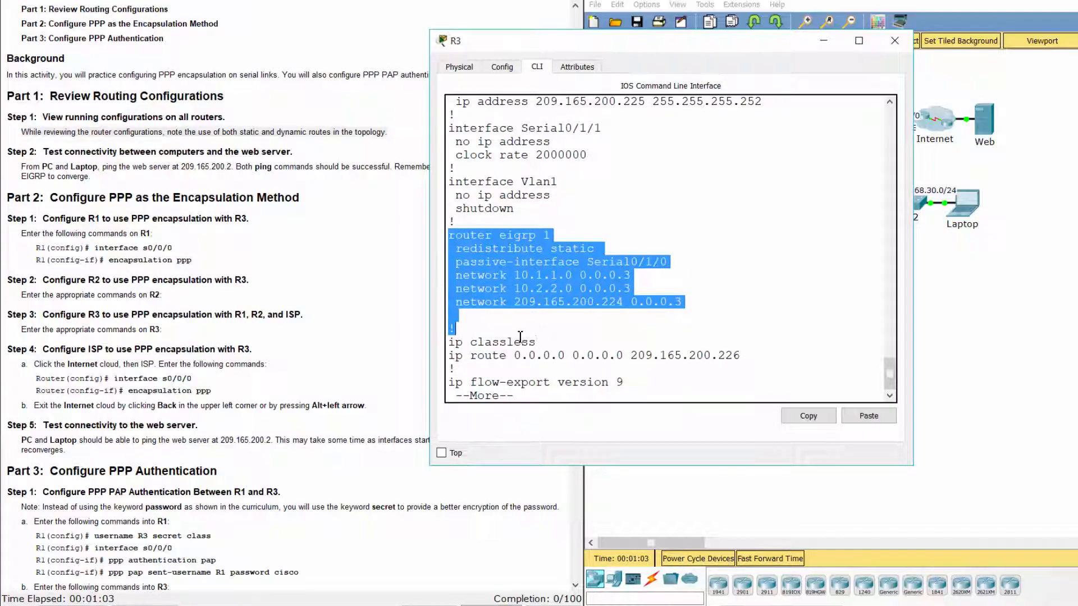
left_click(569, 322)
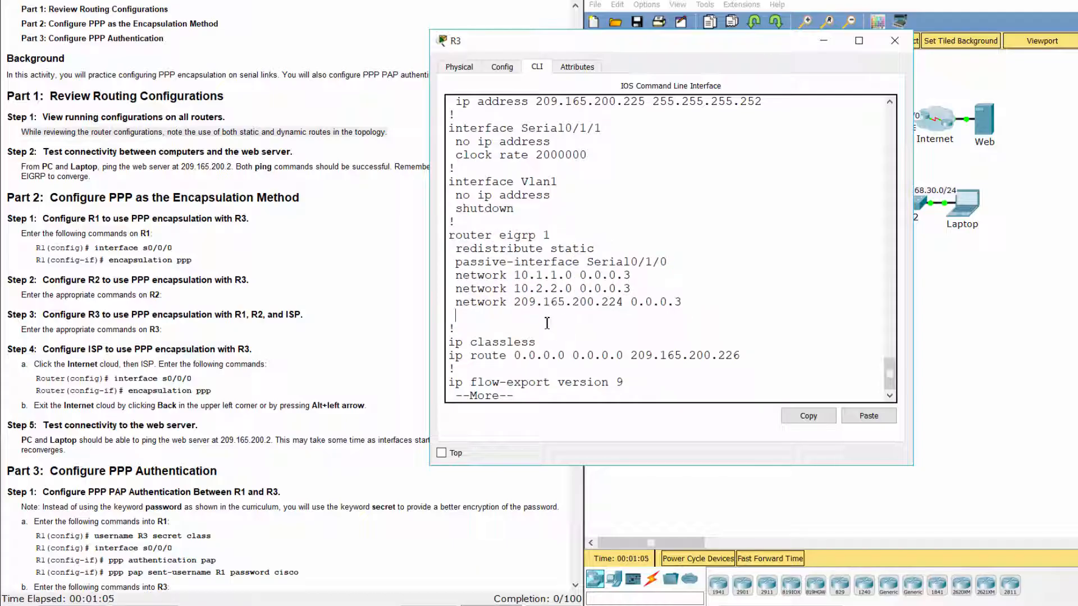
left_click(234, 171)
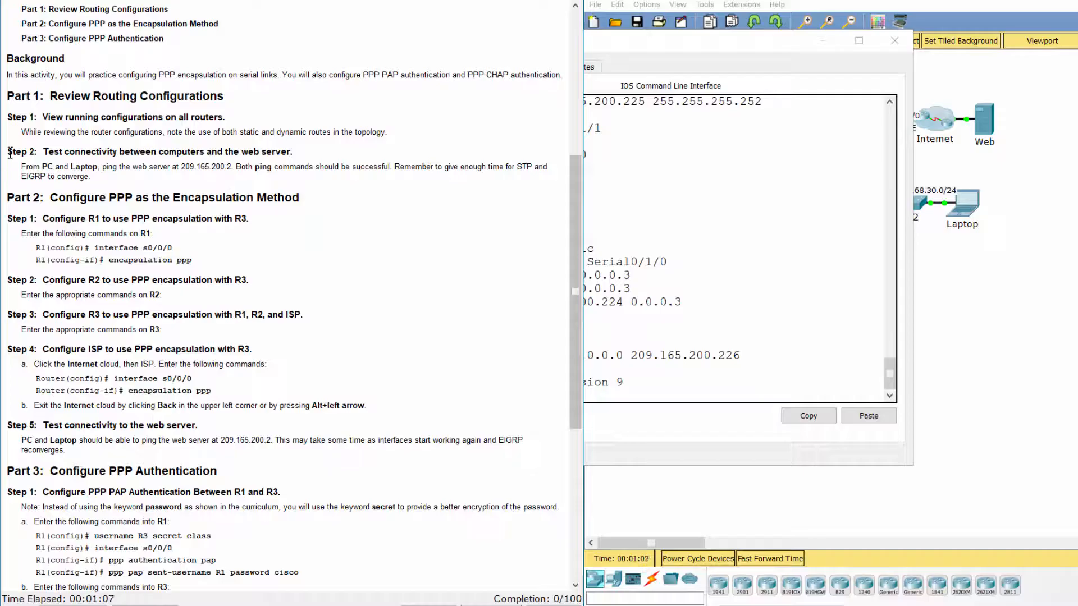
Read the Step 2 instructions about pinging the web server.
left_click_drag(7, 151, 311, 158)
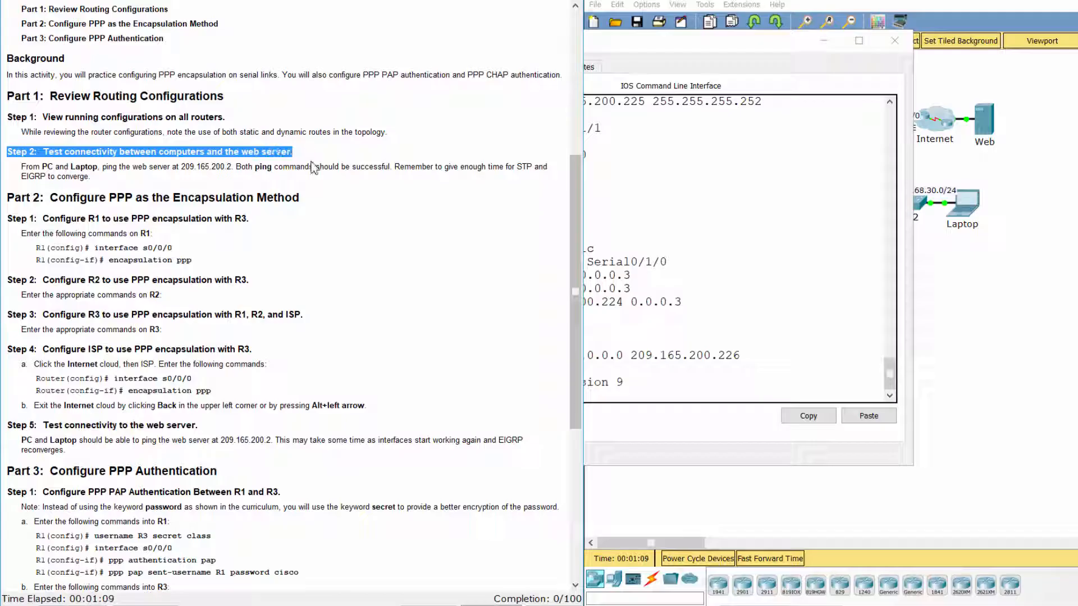
left_click(315, 186)
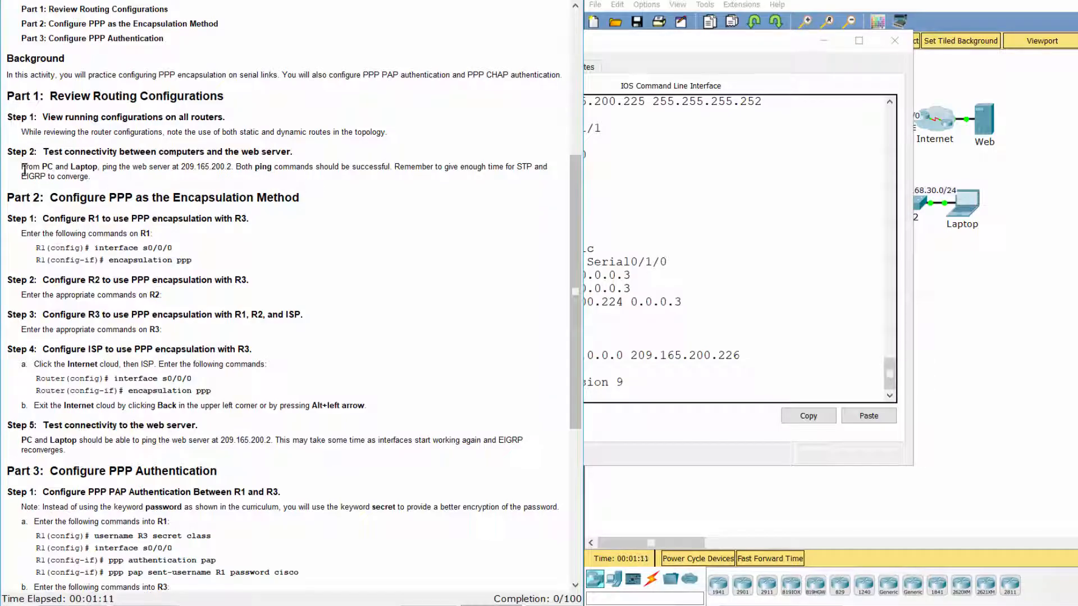
left_click_drag(23, 168, 98, 180)
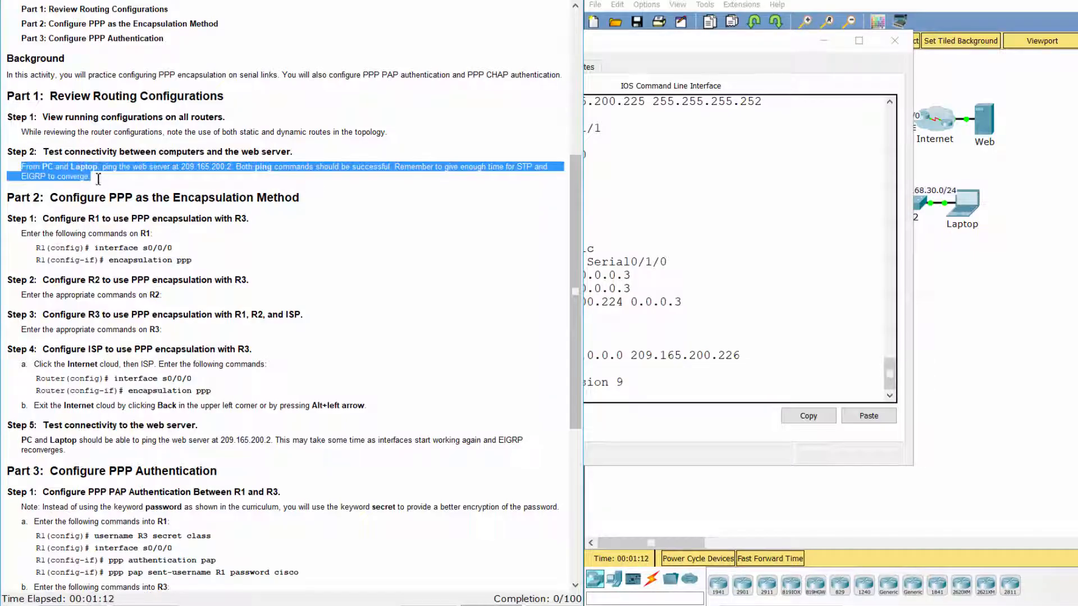
left_click(943, 337)
Ping the web server at 209.165.200.2 from the PC's command prompt.
left_click(647, 221)
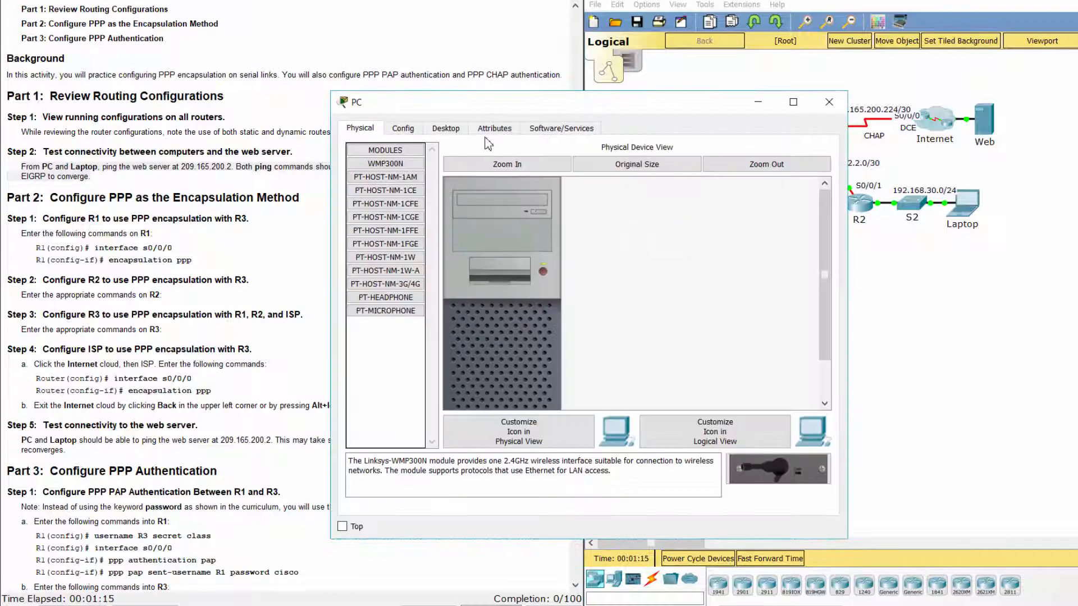
left_click(449, 128)
left_click(674, 183)
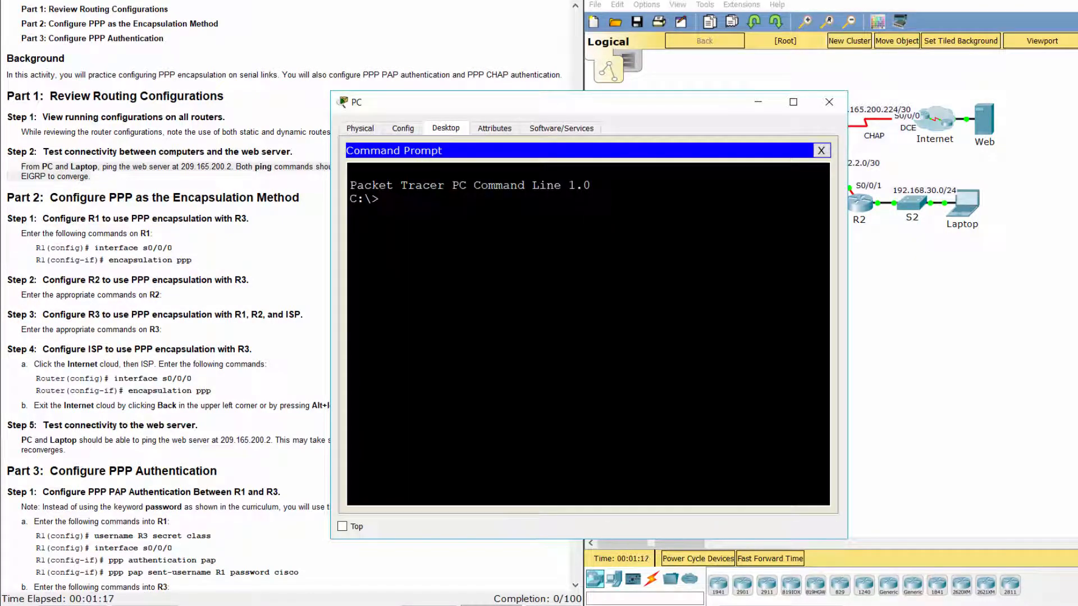
type("ping 209.165.")
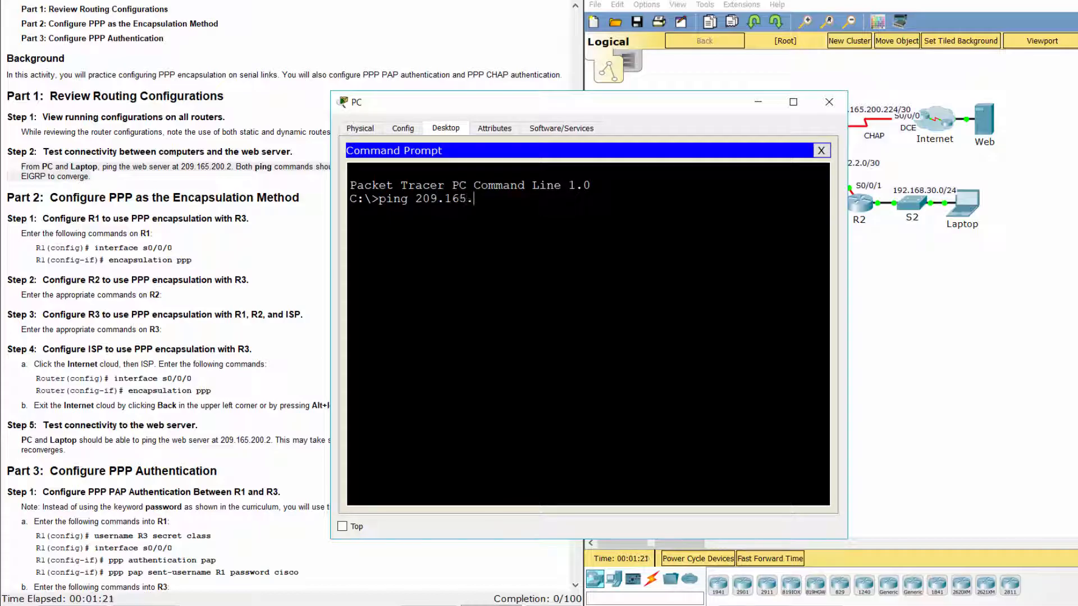
type("200.2")
key("Return")
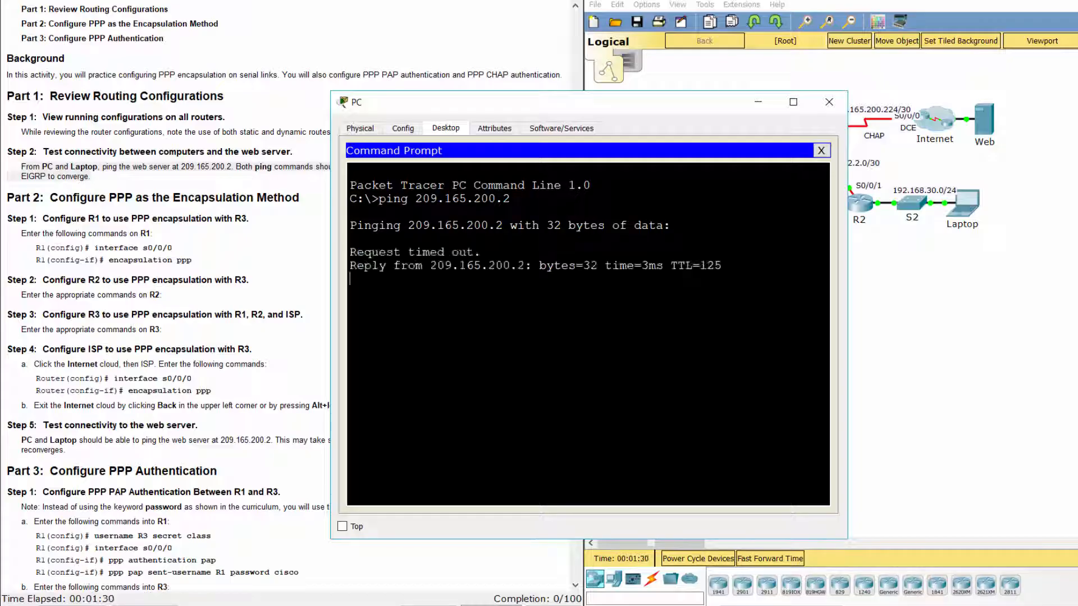
Ping the web server at 209.165.200.2 from the Laptop's command prompt.
left_click(957, 218)
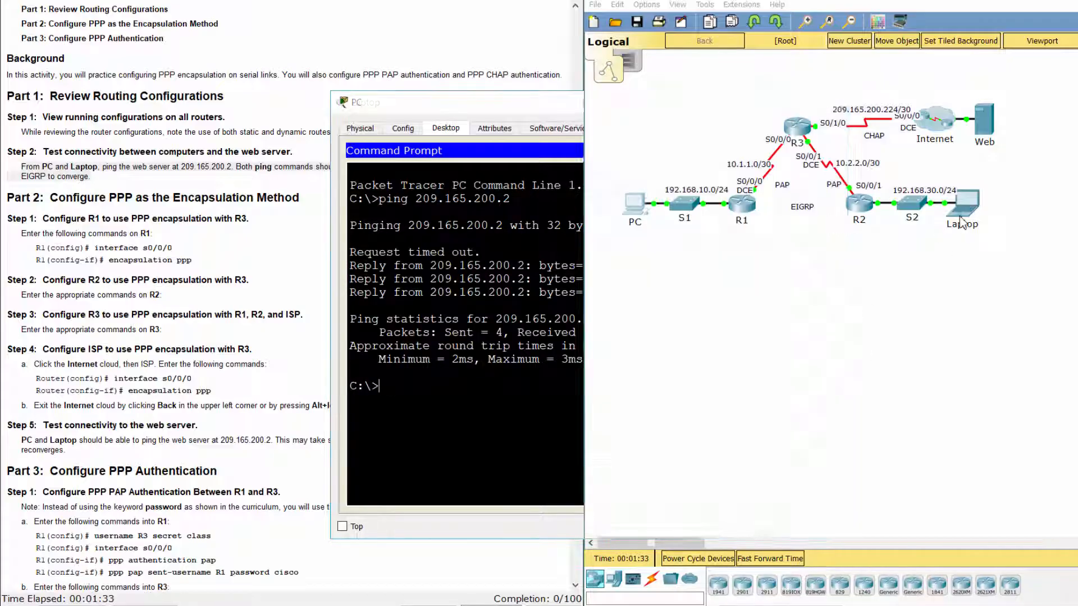
left_click(445, 128)
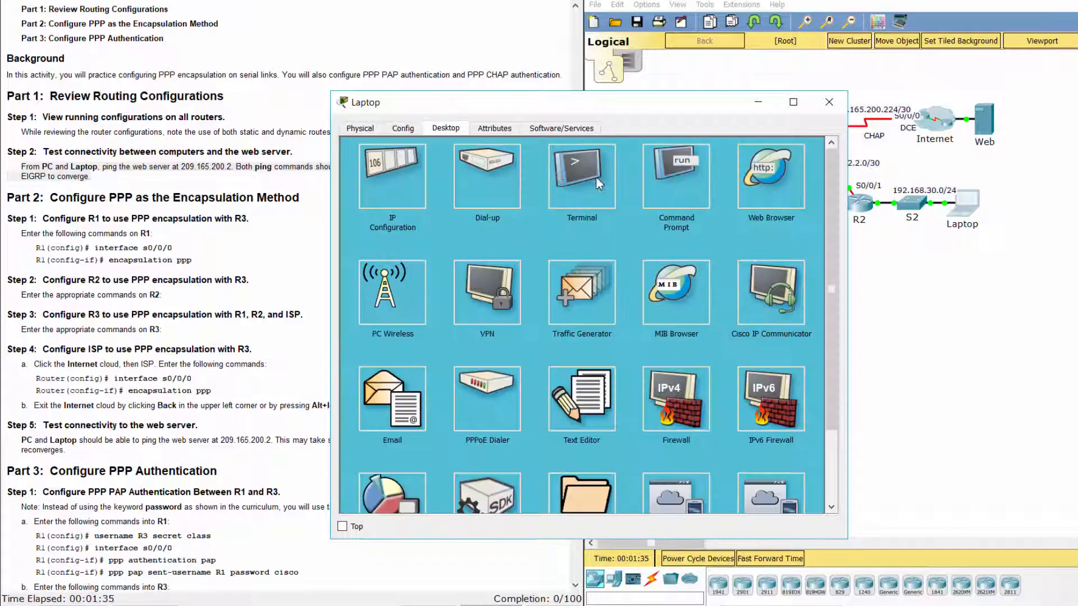
left_click(671, 199)
type("pi")
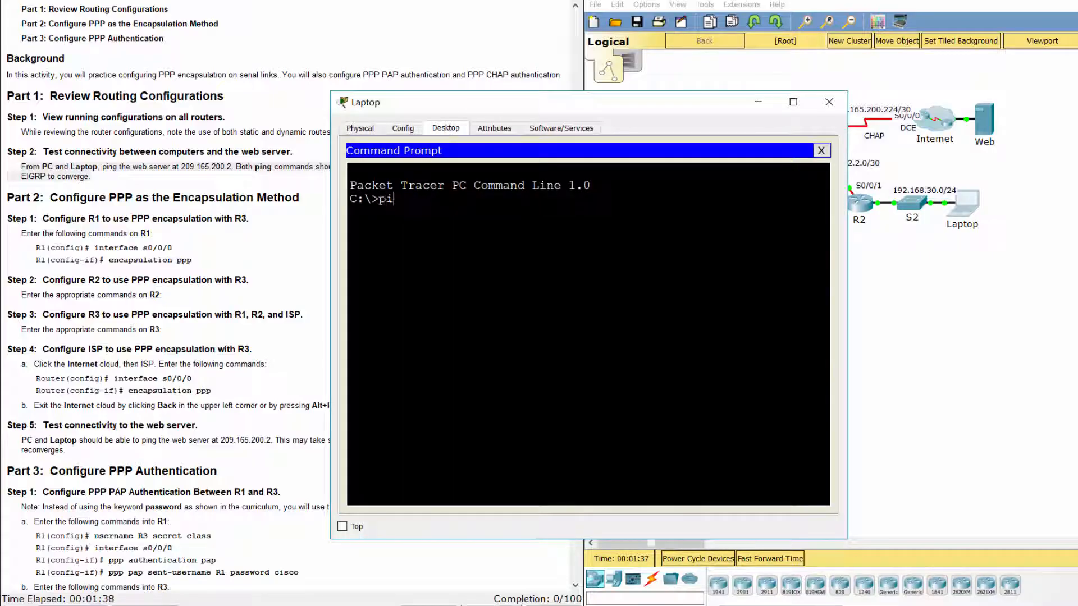
type("ng 209.165.200.2")
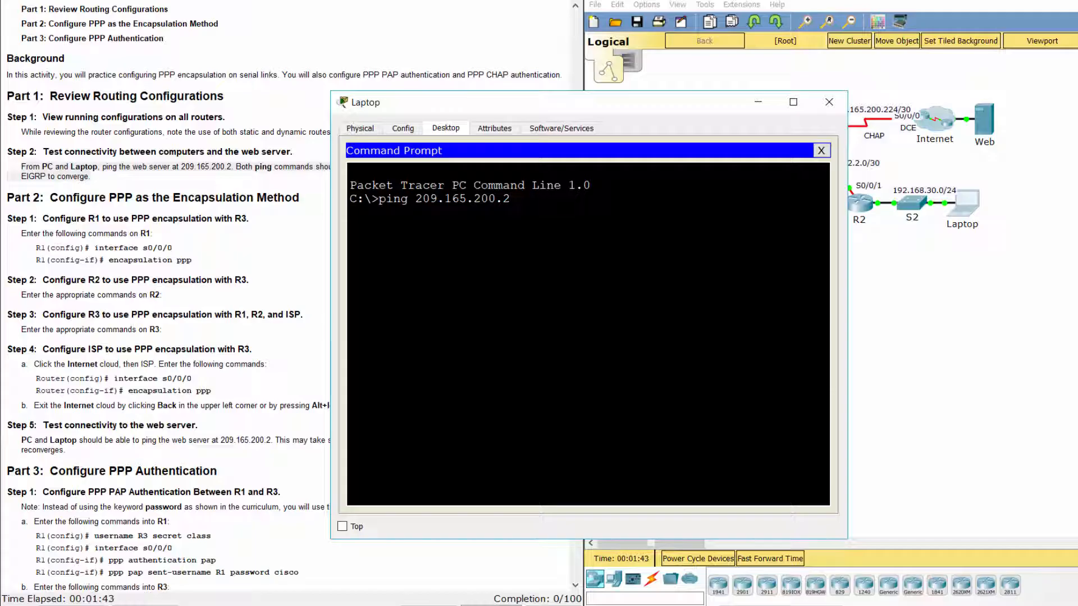
key("Return")
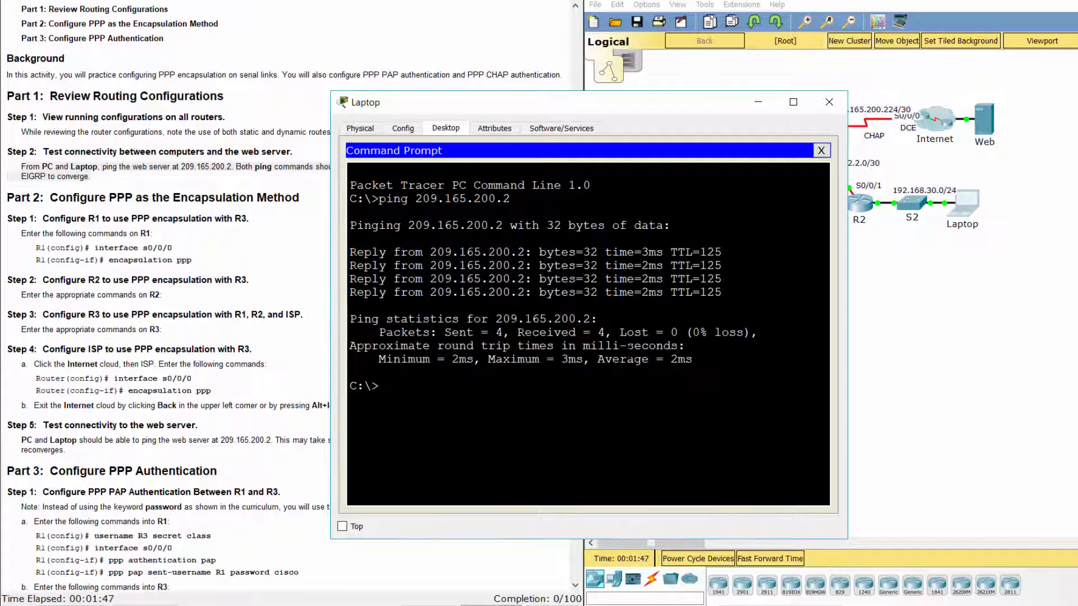
Read the Part 2 step on configuring R1's PPP encapsulation.
left_click(249, 268)
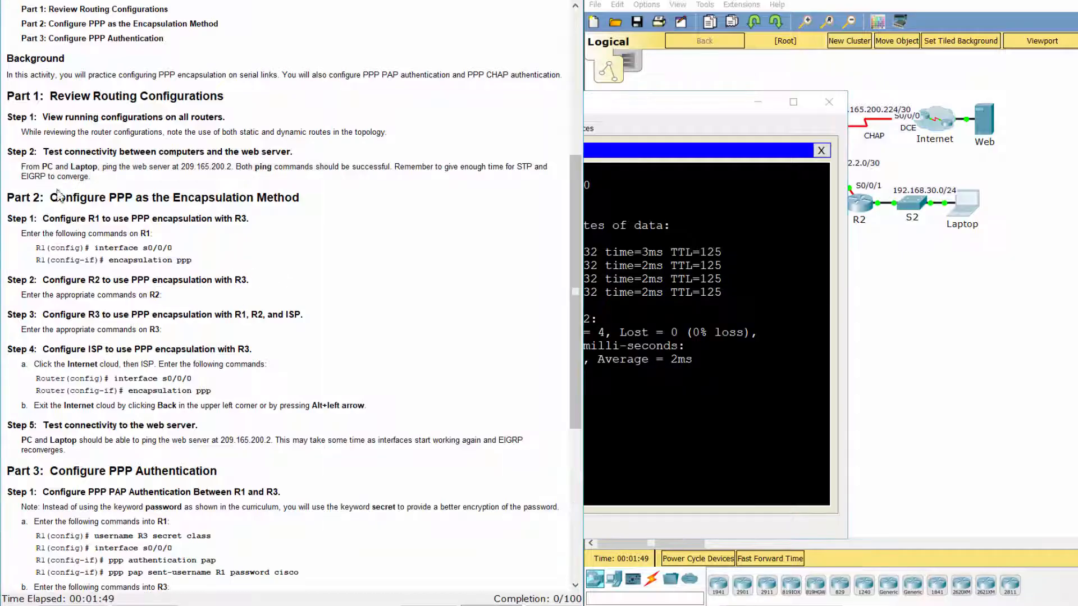
left_click_drag(6, 197, 299, 200)
left_click(124, 249)
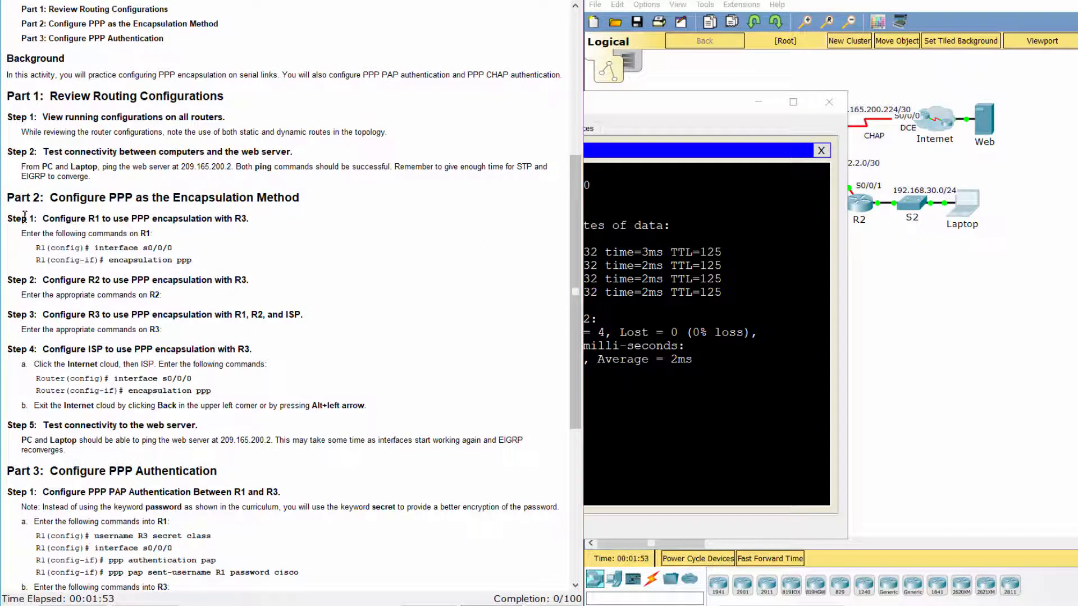
left_click_drag(29, 219, 269, 222)
left_click(282, 252)
left_click(904, 274)
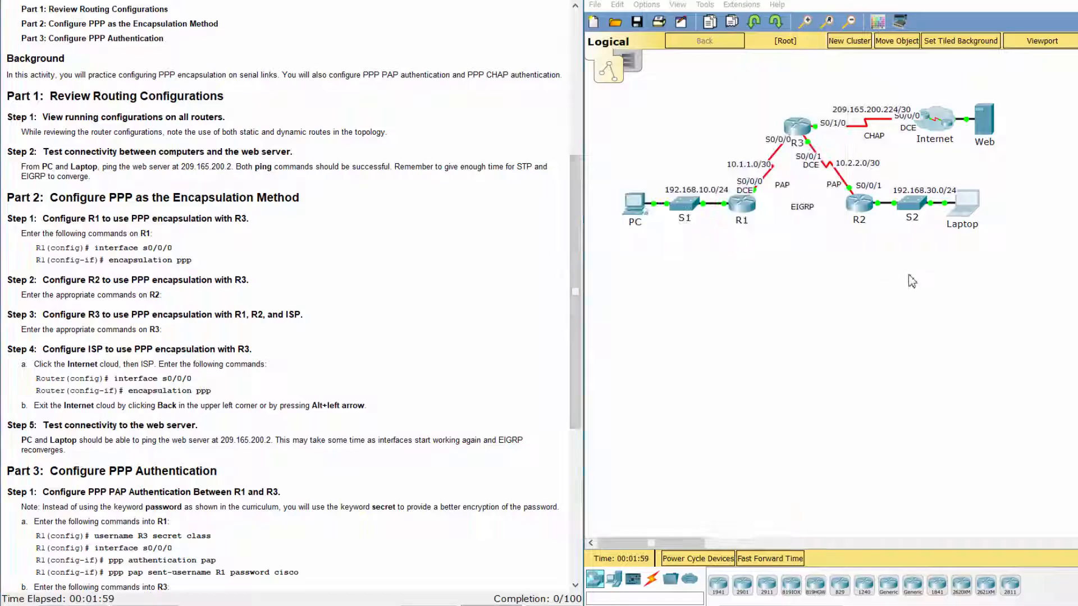
Open R1's command line and enter global configuration mode with enable and conf t.
left_click(736, 216)
left_click_drag(528, 124, 534, 48)
left_click_drag(764, 95, 916, 95)
left_click(531, 71)
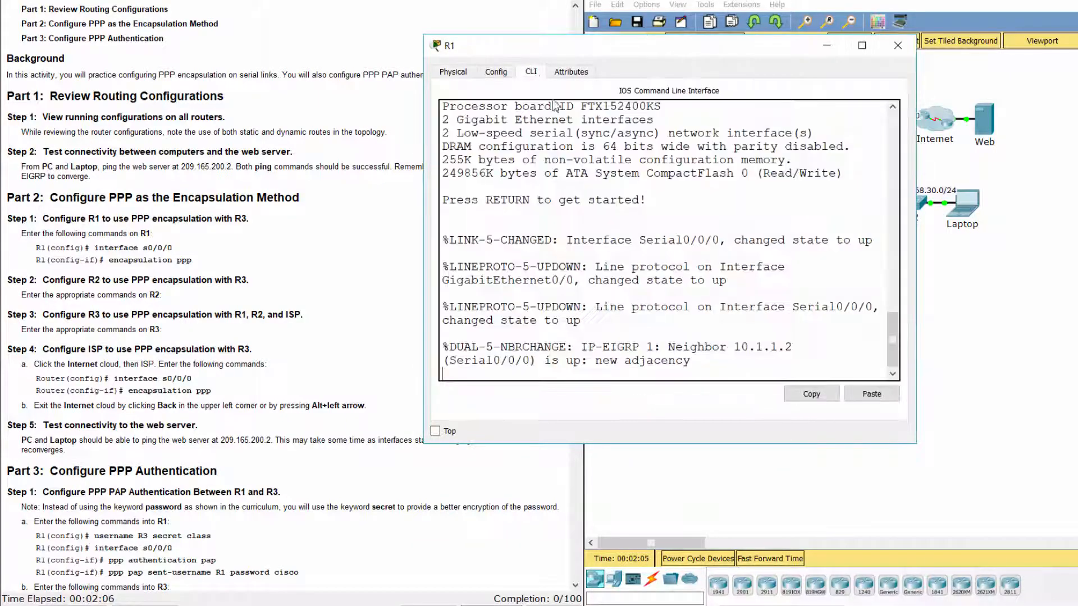
key("Return")
type("ena")
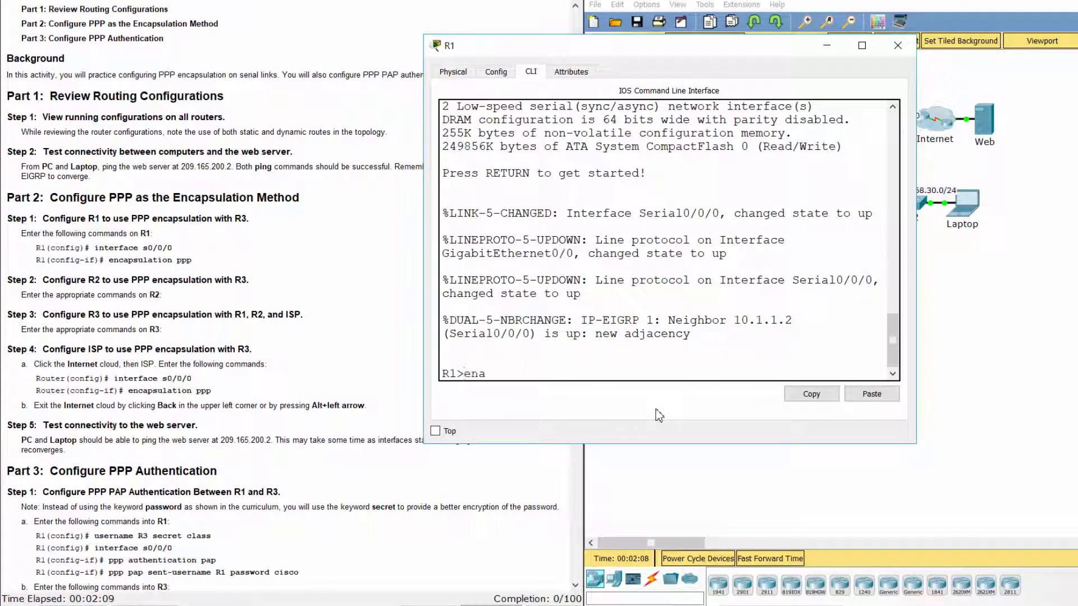
key("Return")
type("conf t")
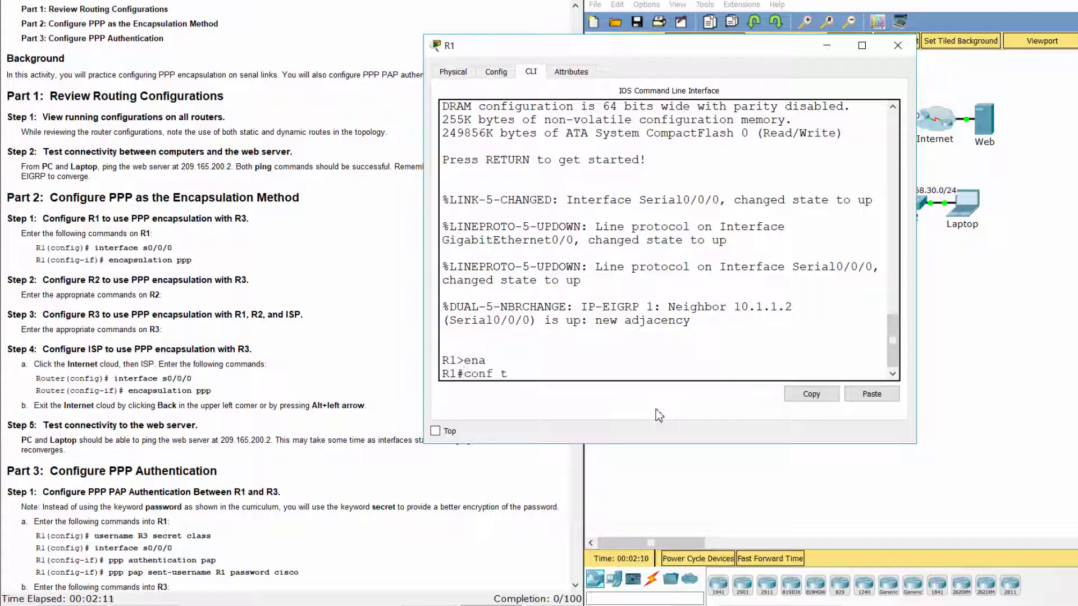
key("Return")
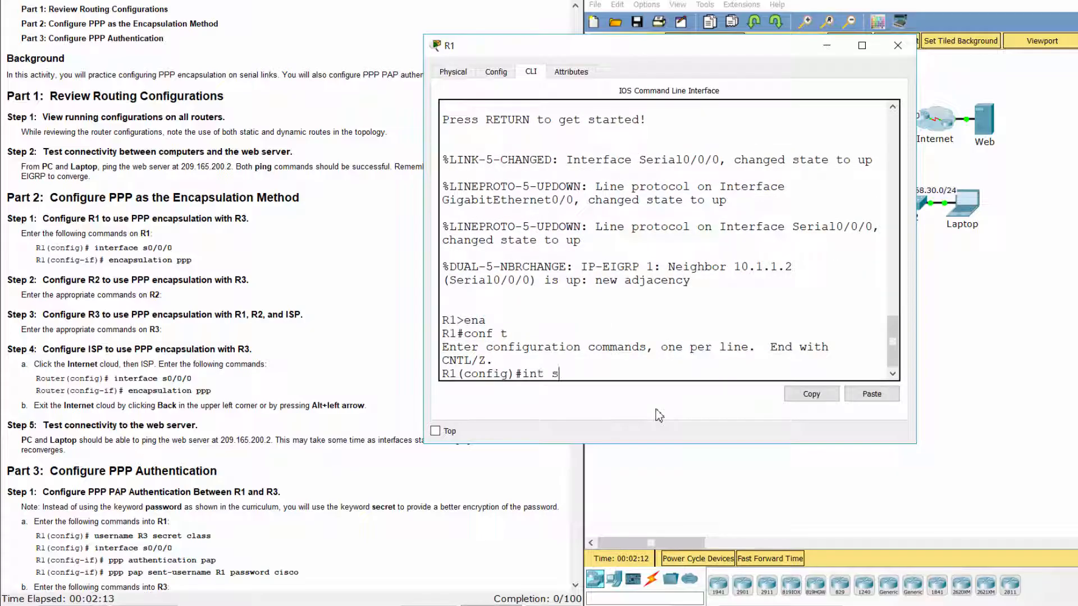
Set PPP encapsulation on R1's Serial0/0/0 and leave interface configuration.
type("int s0/0/0")
key("Return")
type("encapsulation")
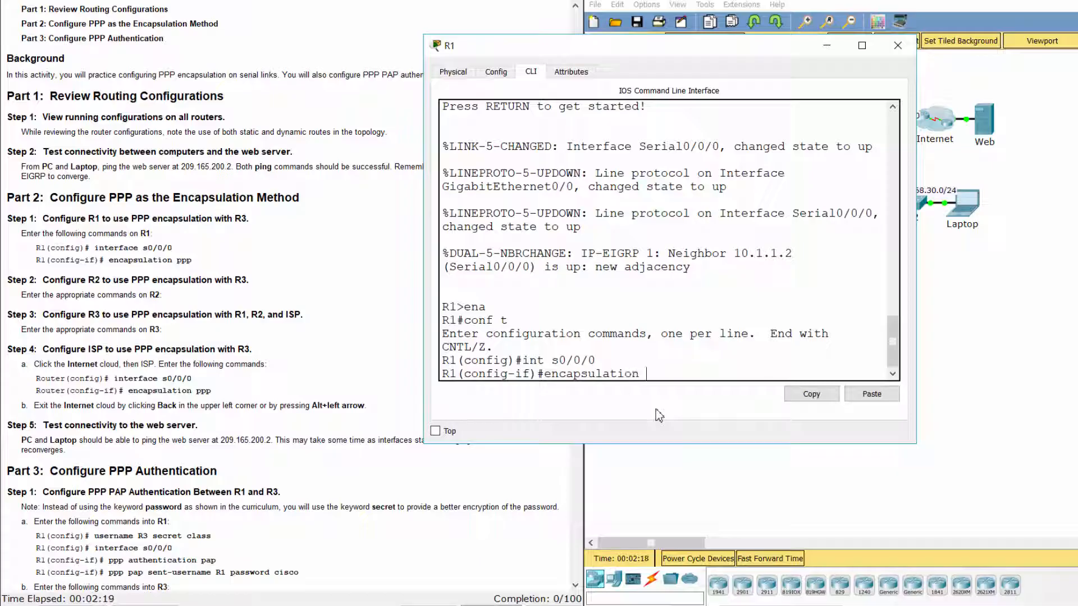
type("ppp")
key("Return")
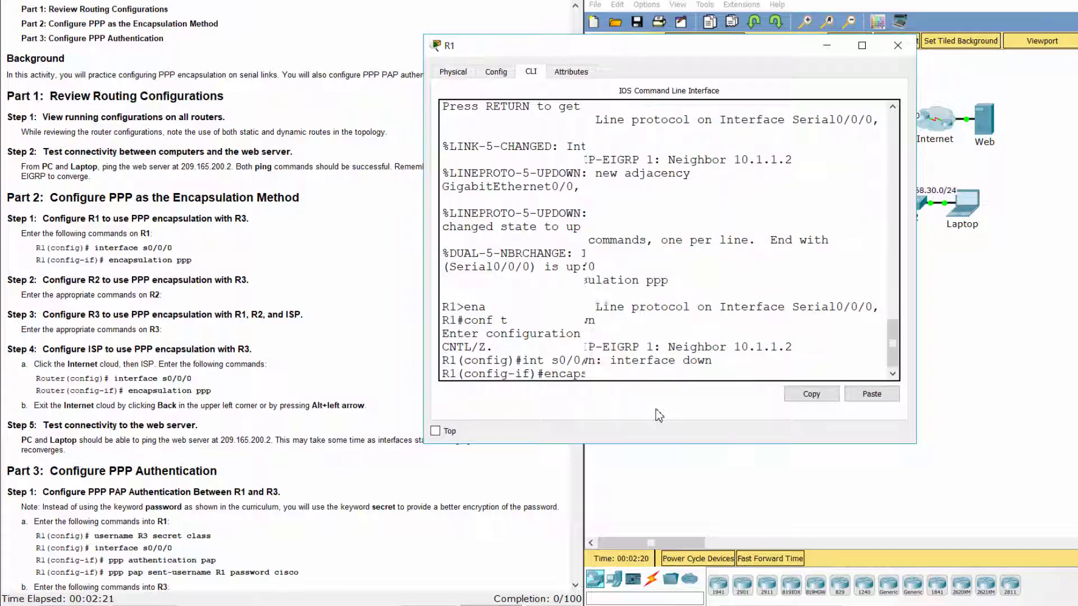
key("Return")
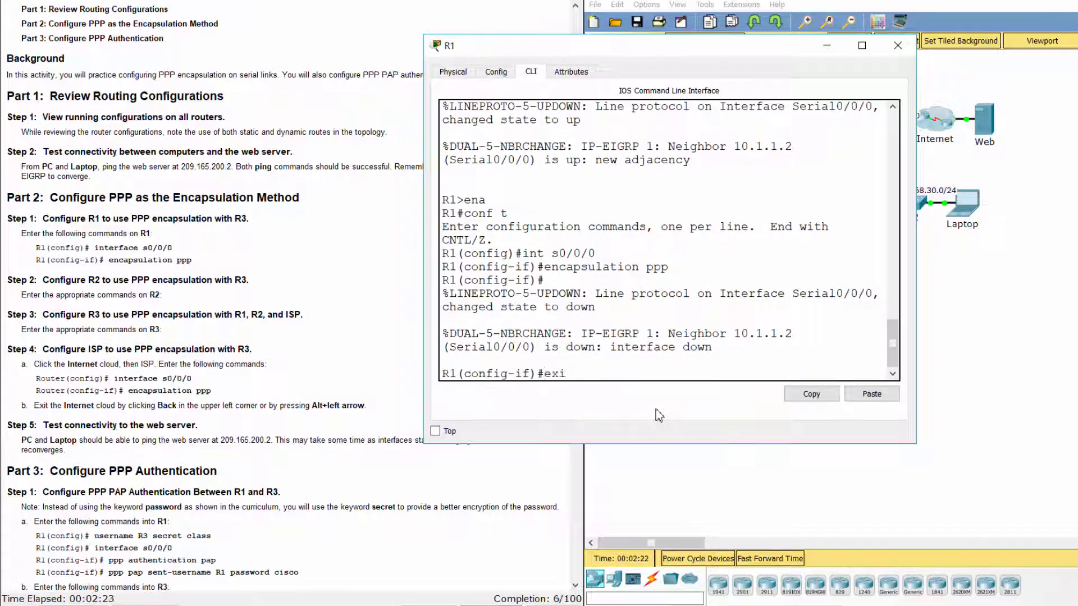
key("Return")
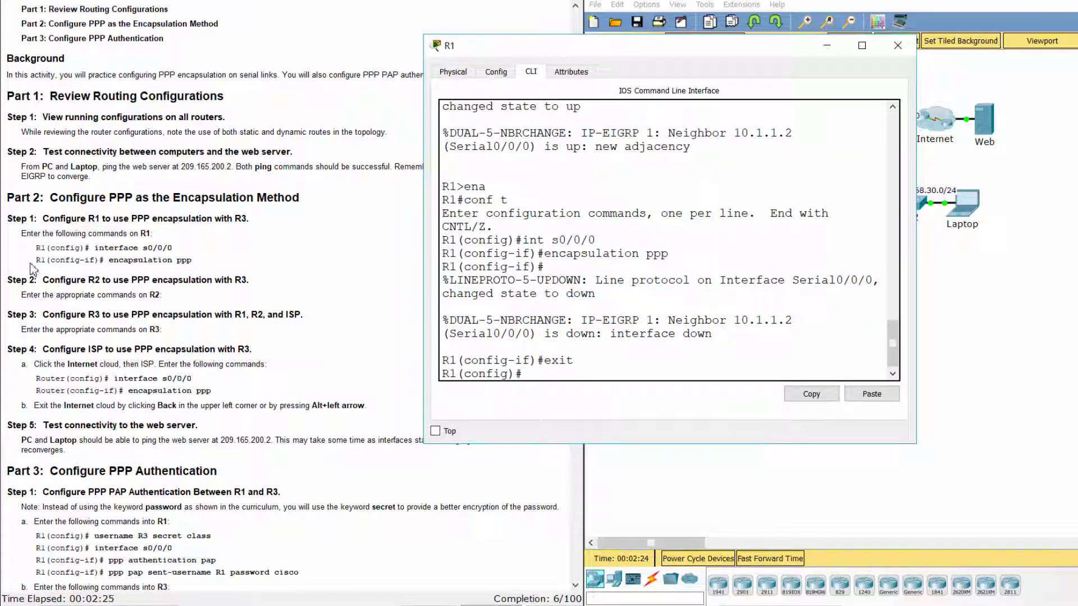
left_click(13, 275)
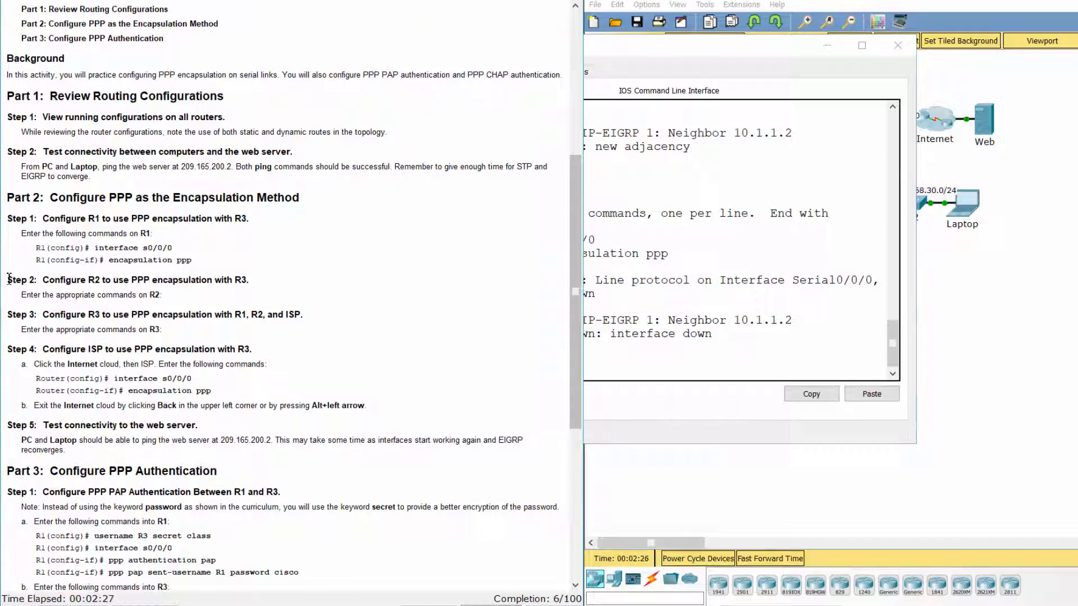
Read the Step 2 instruction for configuring R2.
left_click_drag(9, 279, 264, 285)
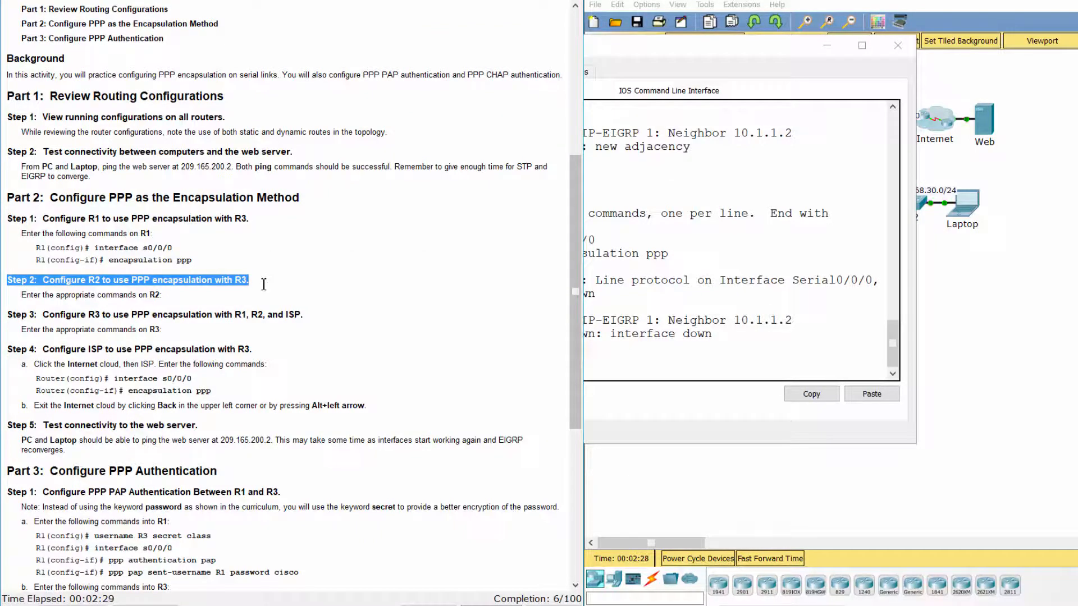
left_click(260, 302)
left_click(1002, 350)
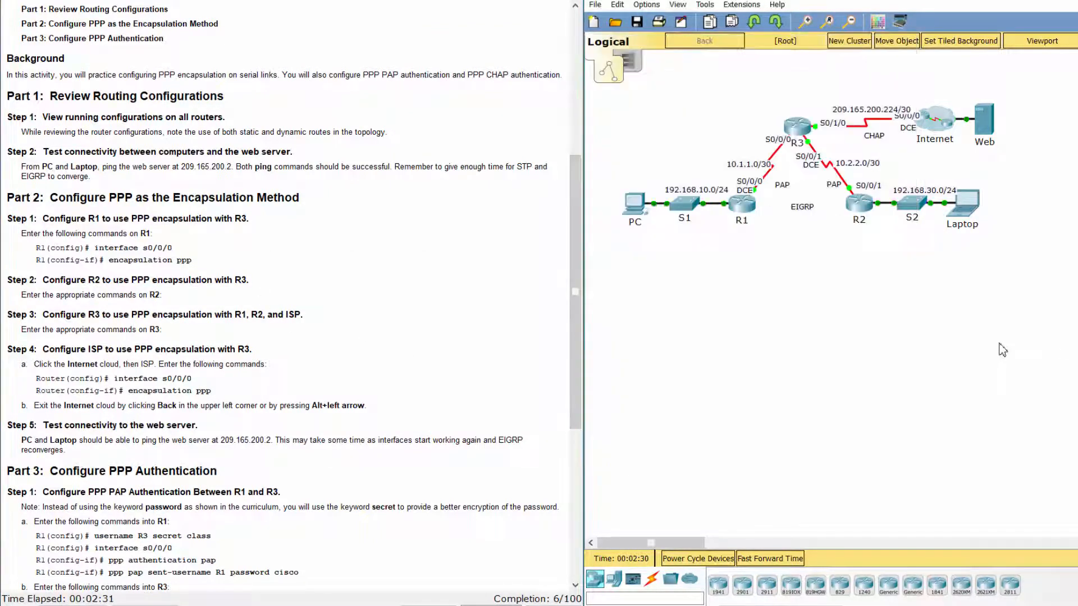
Open R2's command line and enter global configuration mode with enable and conf t.
left_click(859, 204)
left_click_drag(608, 126, 608, 51)
left_click_drag(759, 146, 914, 146)
left_click(523, 72)
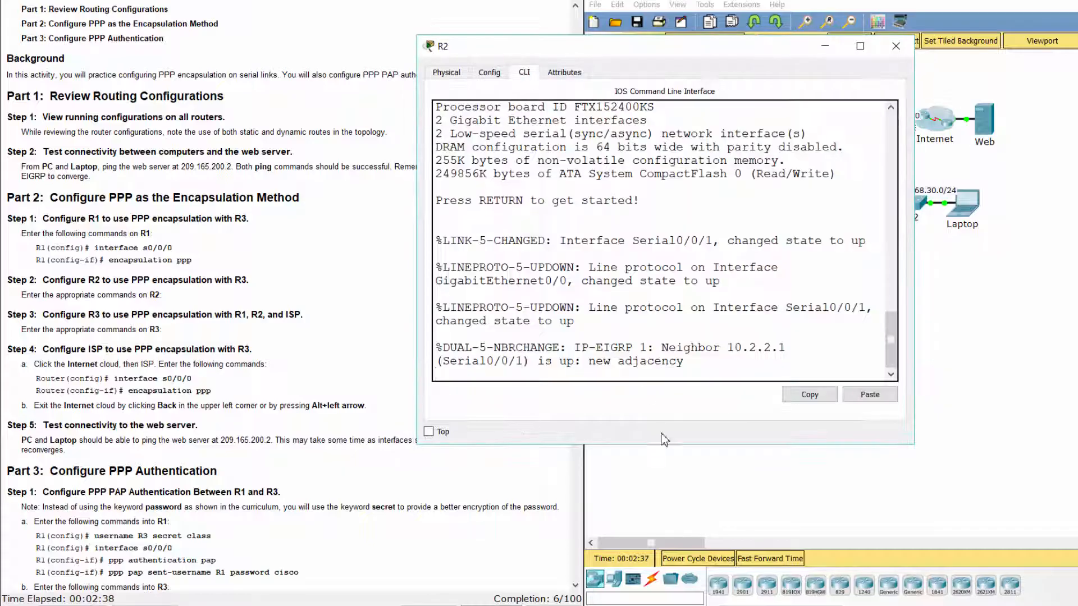
key("Return")
type("ena")
key("Return")
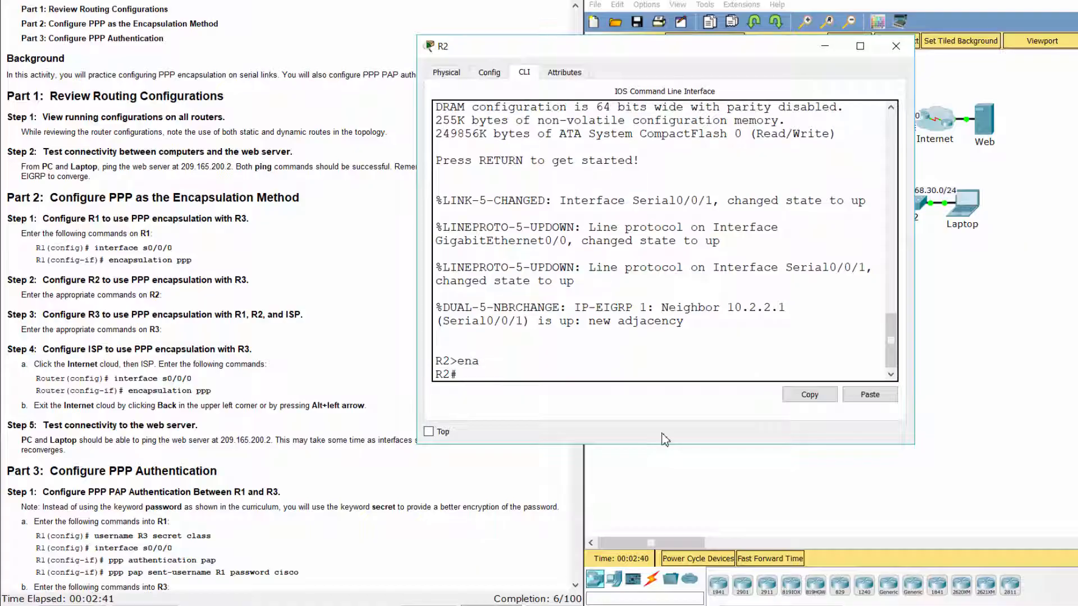
type("conf t")
key("Return")
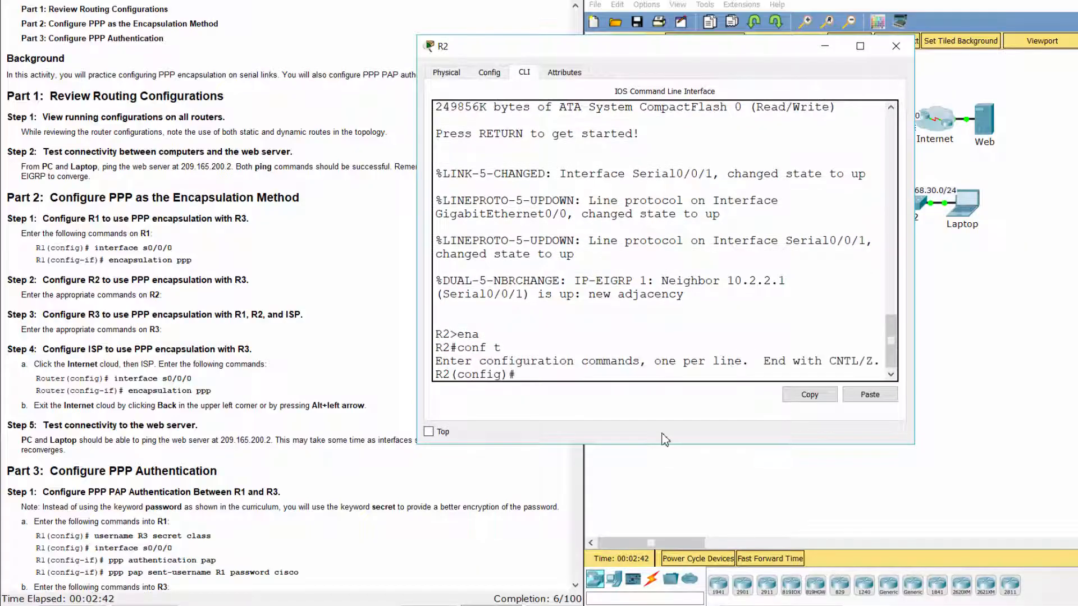
Apply PPP encapsulation to R2's Serial0/0/1 and exit interface configuration.
type("int s0/0/1")
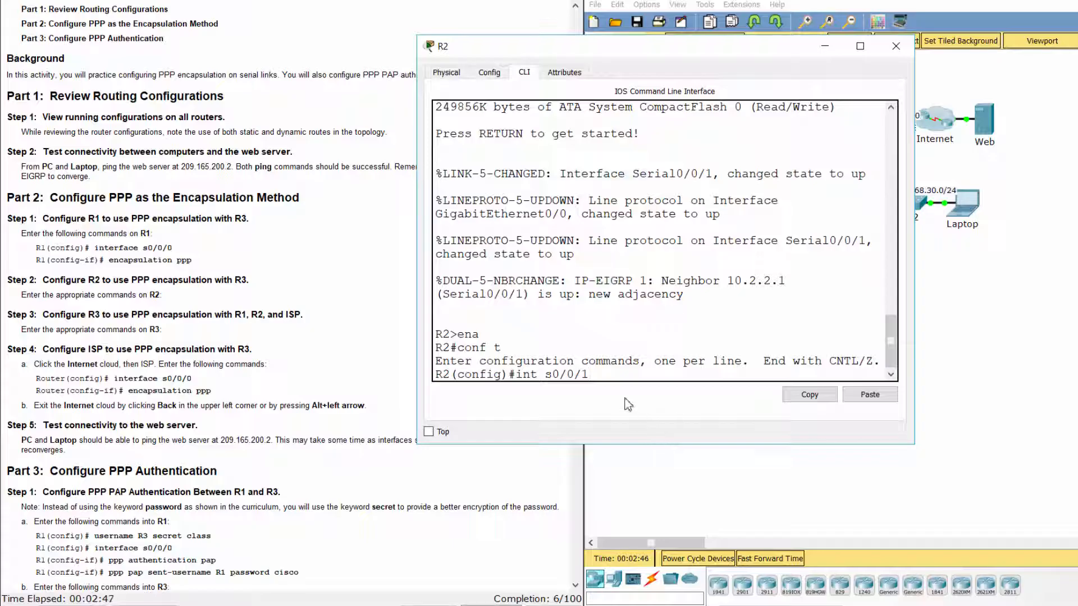
left_click_drag(589, 374, 546, 375)
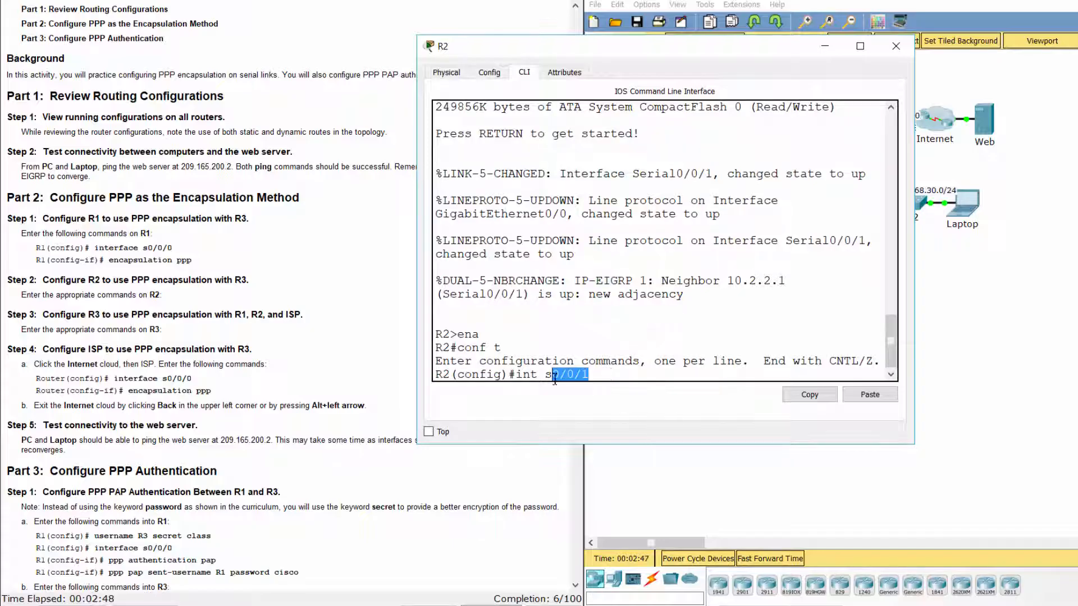
left_click(1033, 283)
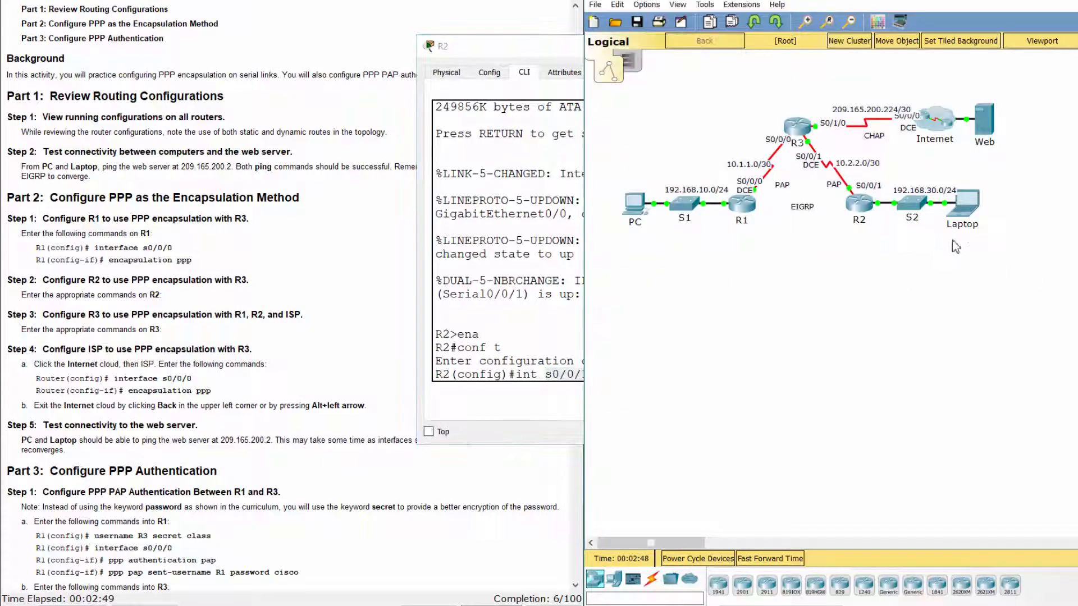
left_click(501, 394)
key("Return")
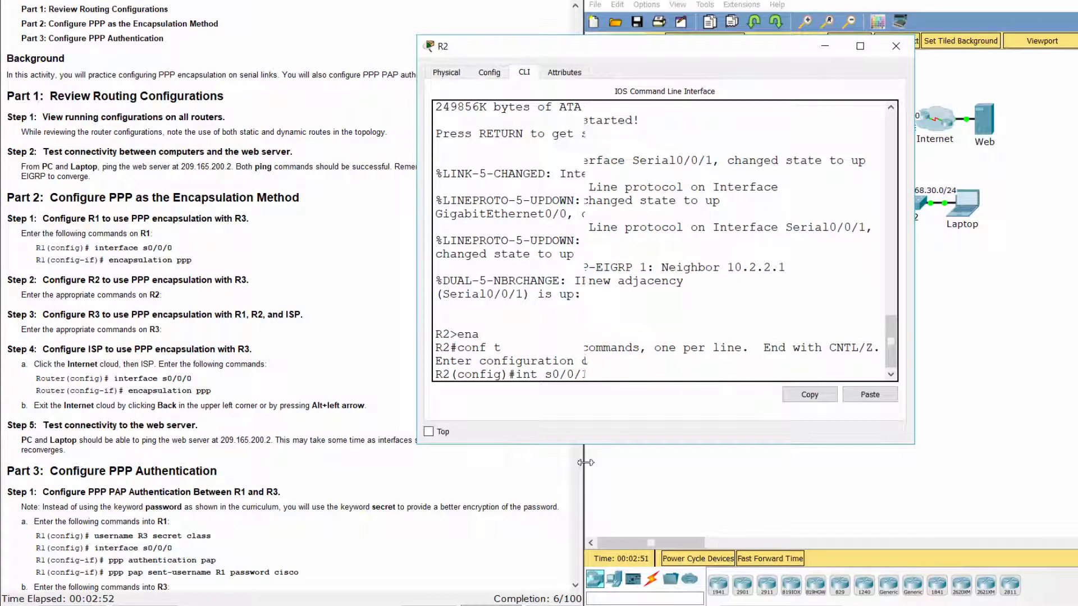
type("encapsu")
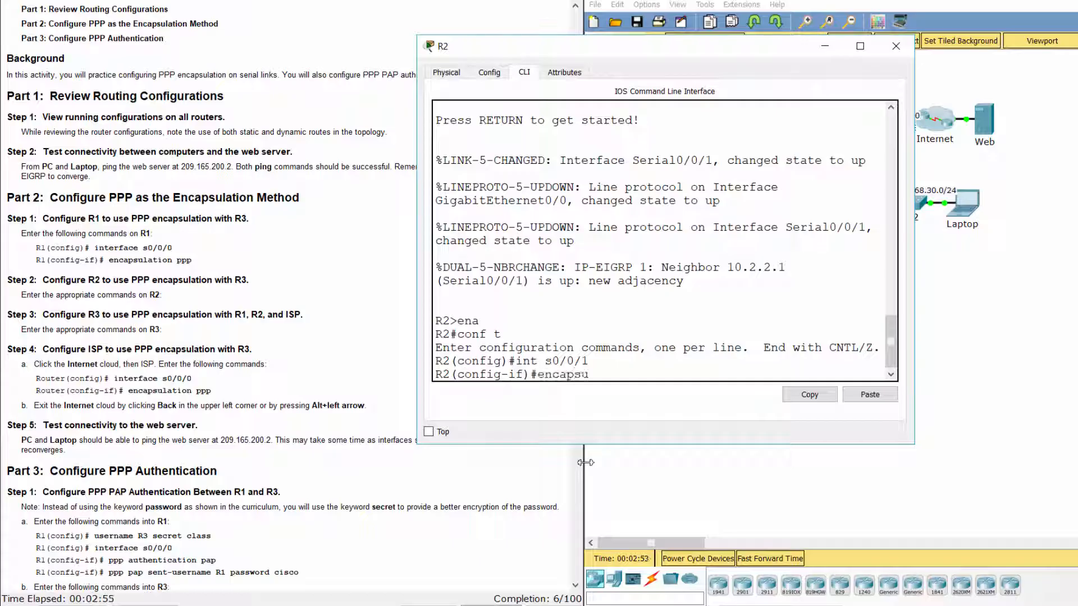
type("lation ppp")
key("Return")
type("exit")
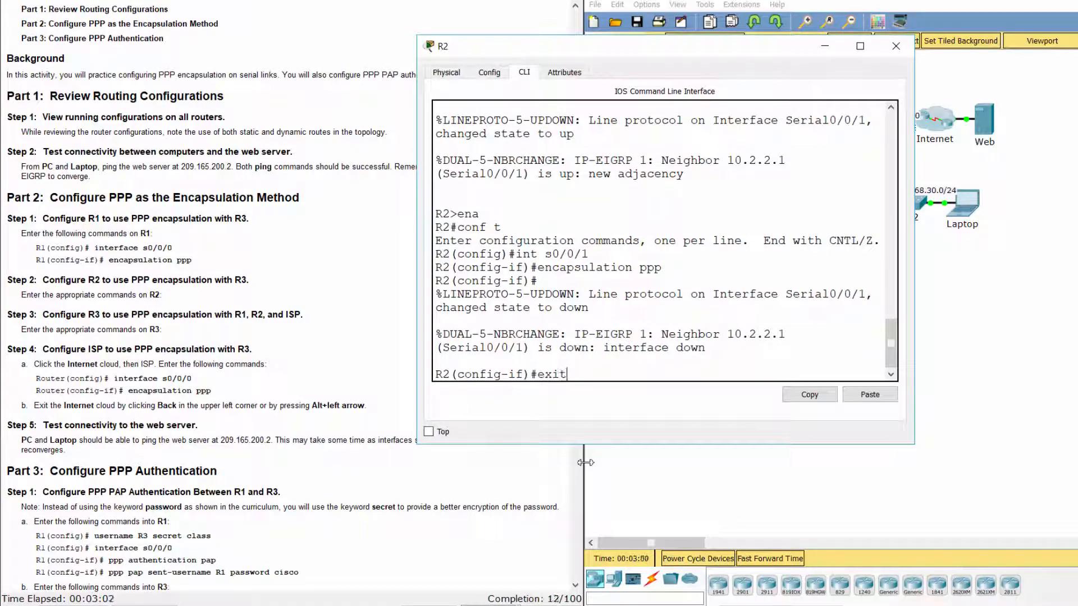
key("Return")
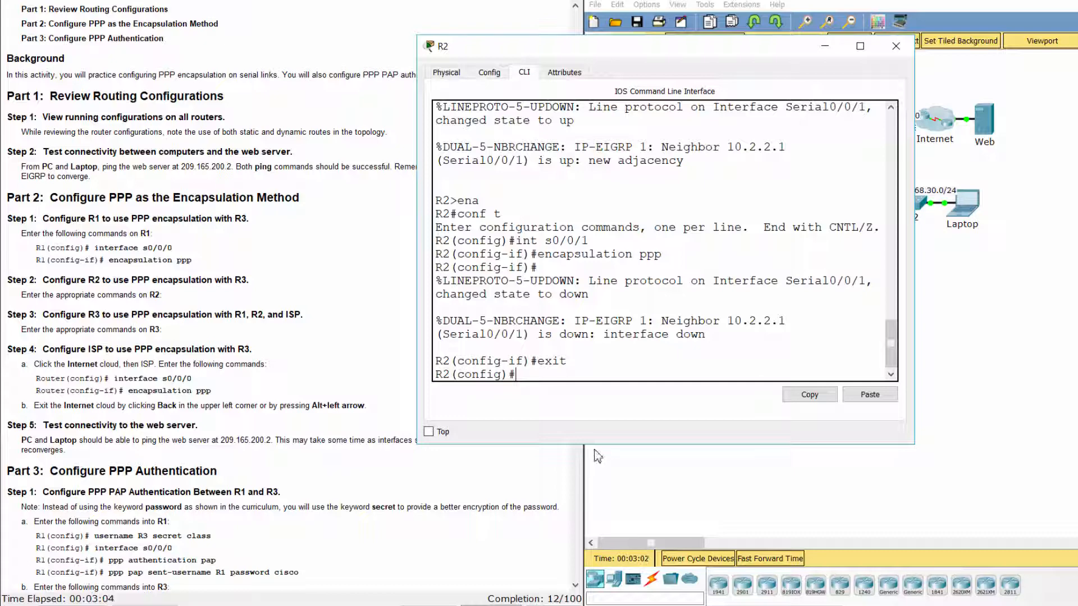
left_click(345, 334)
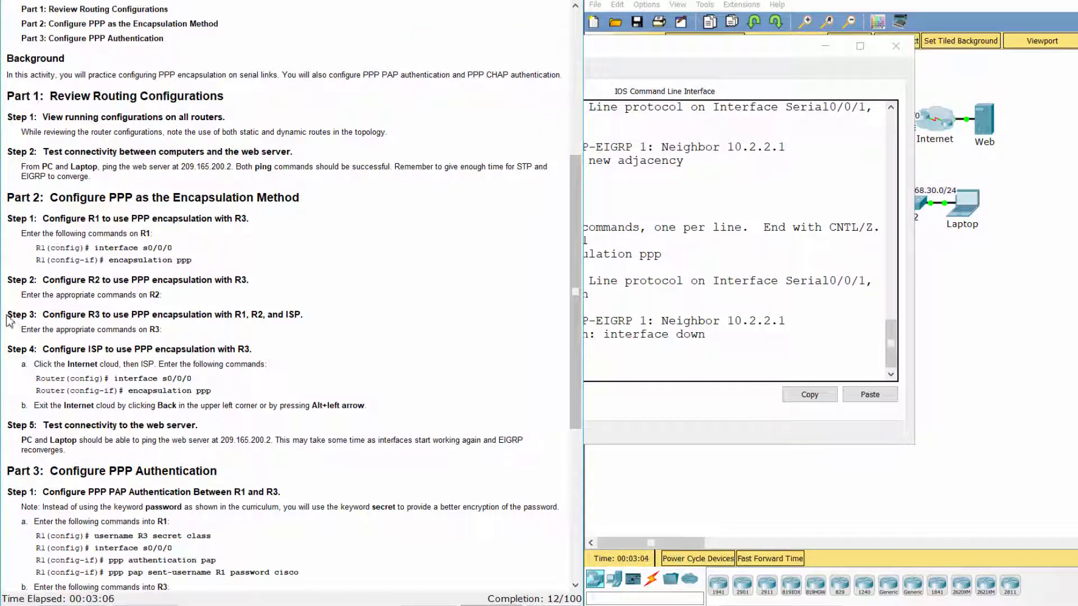
Return to R3's command line and enter global configuration mode with conf t.
left_click_drag(8, 319, 321, 318)
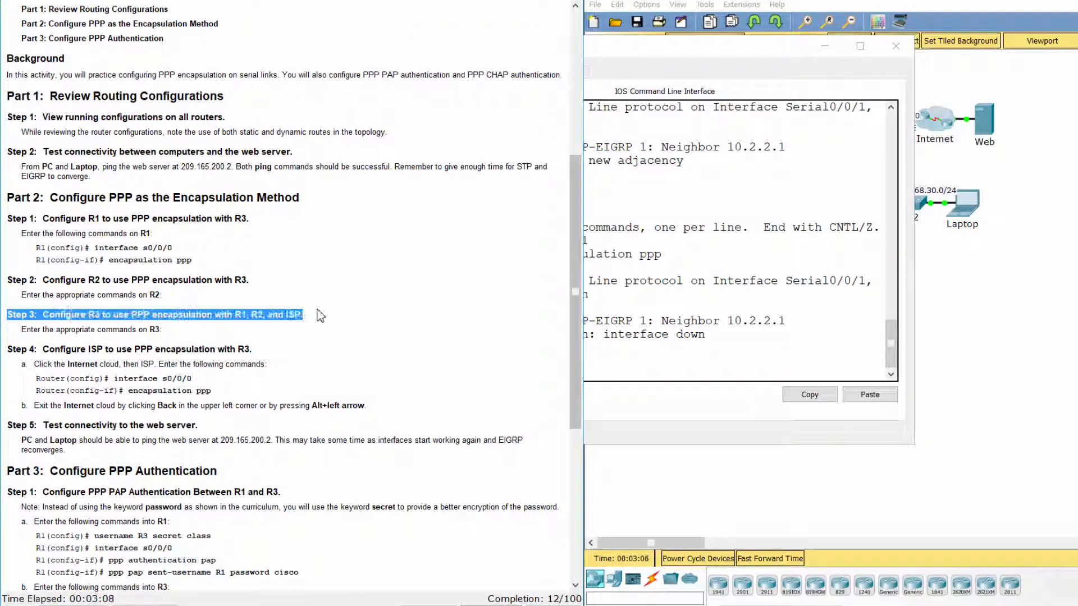
left_click(719, 480)
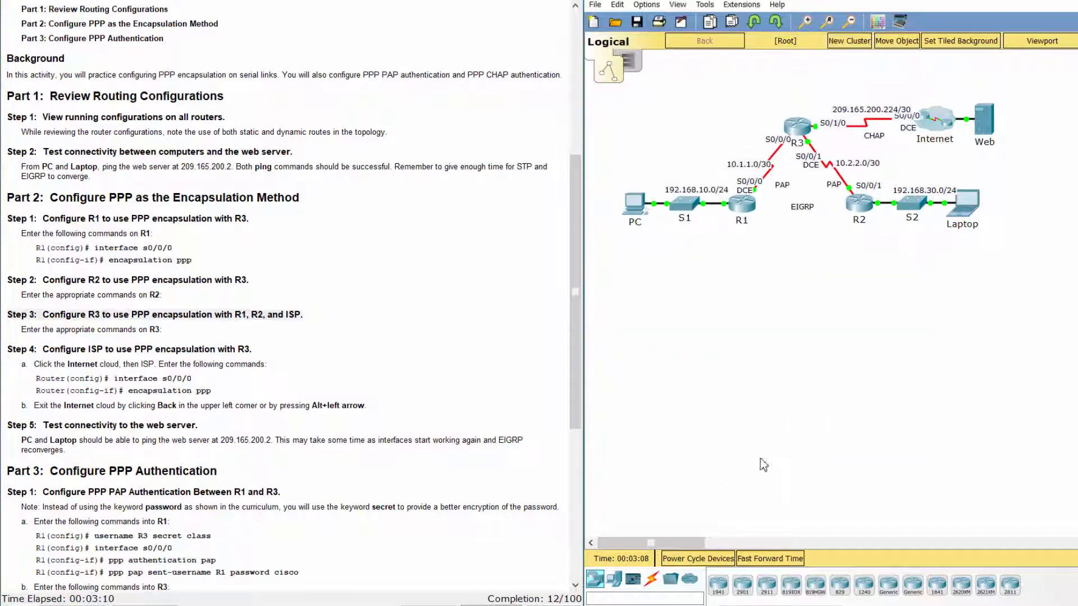
left_click(801, 128)
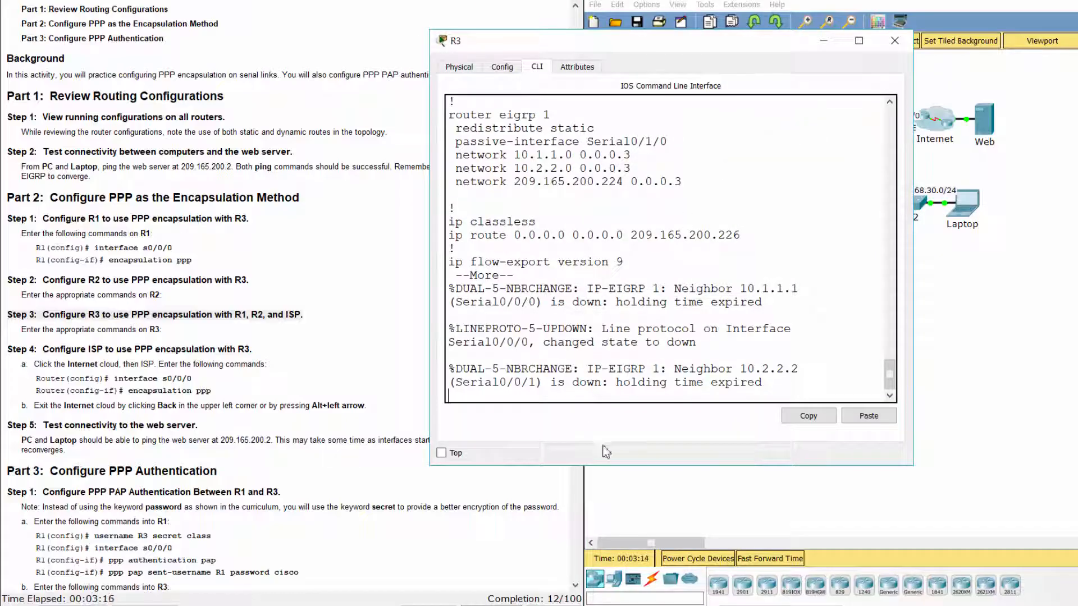
key("space")
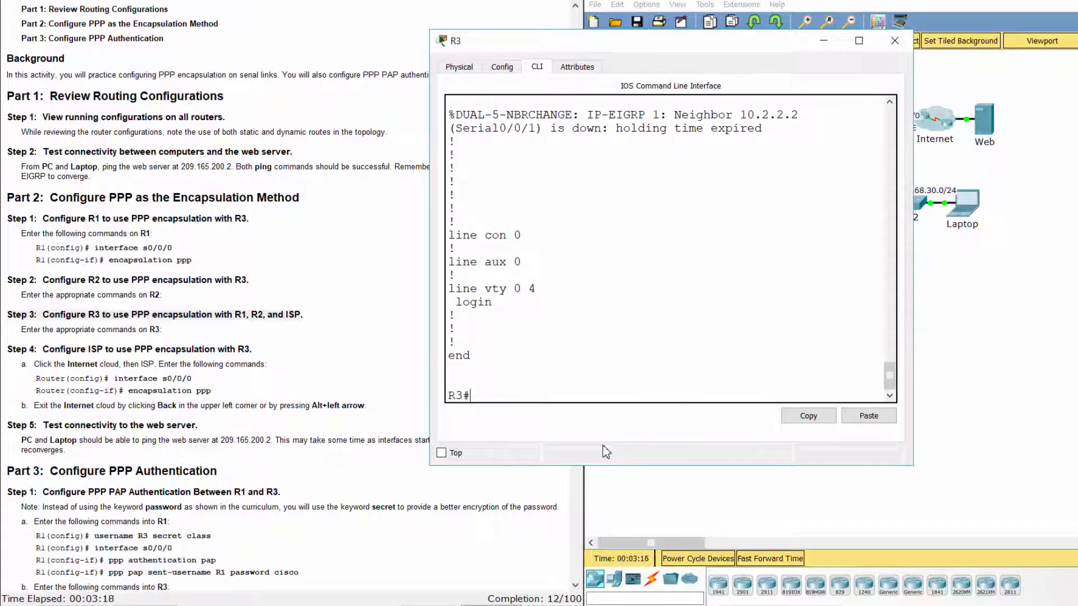
type("conf t")
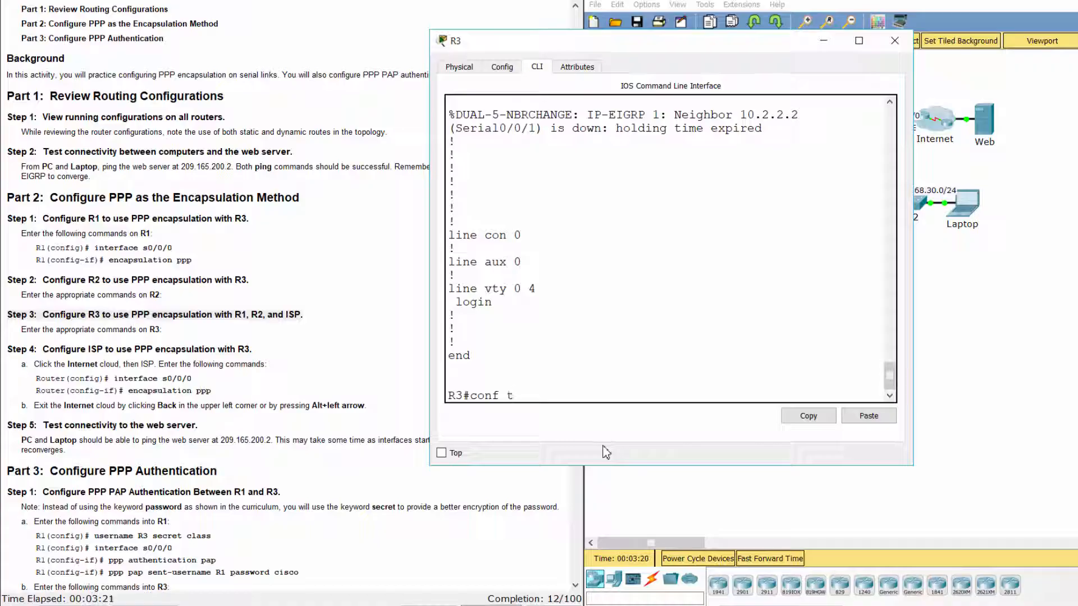
key("Return")
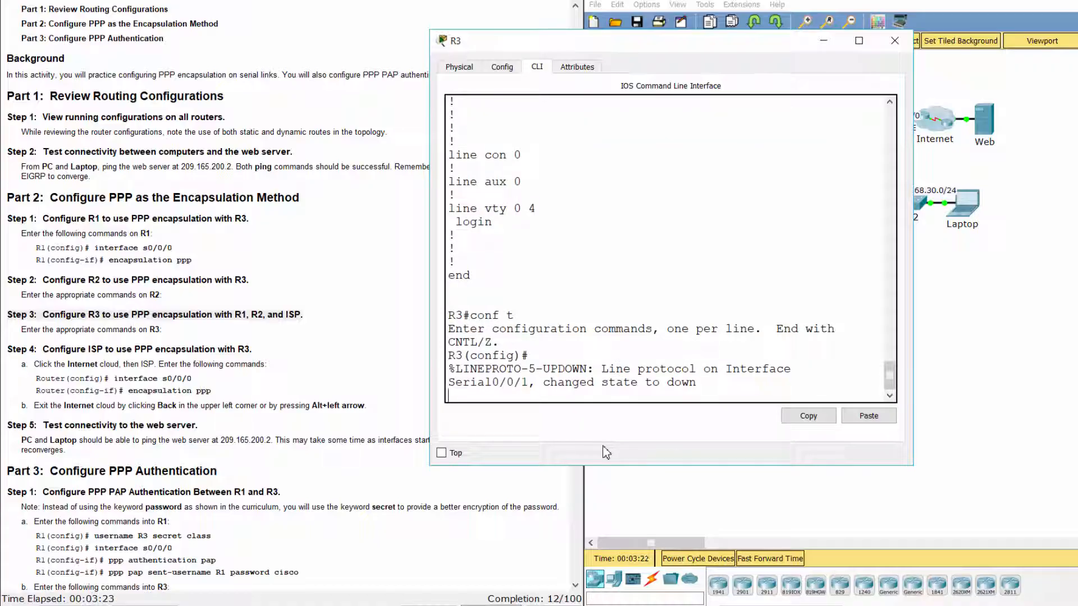
key("Return")
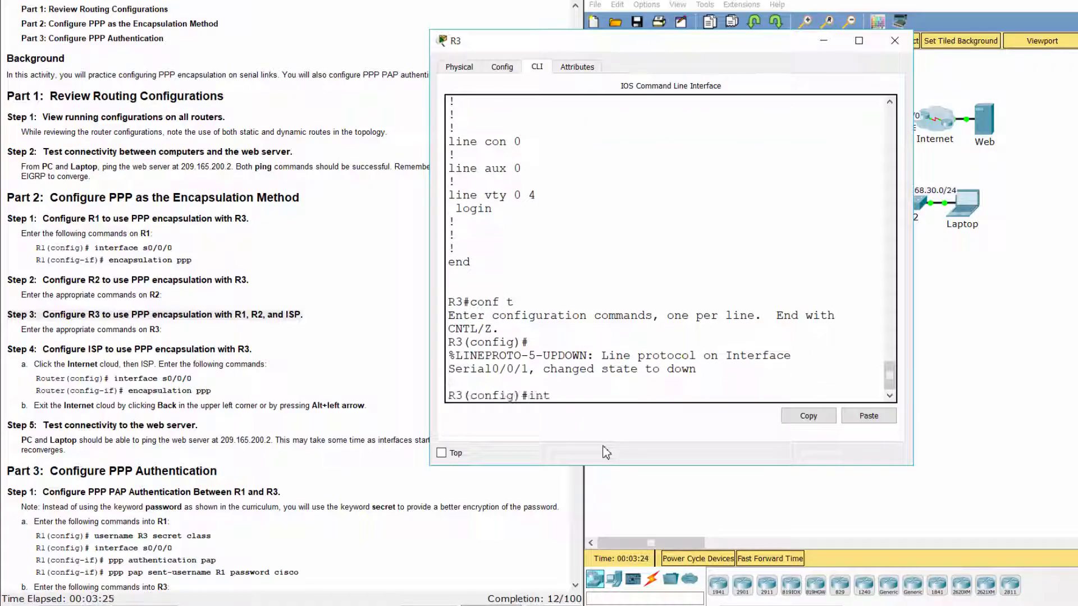
Set PPP encapsulation on R3's Serial0/0/0 and Serial0/0/1.
type("int s0/0/0")
key("Return")
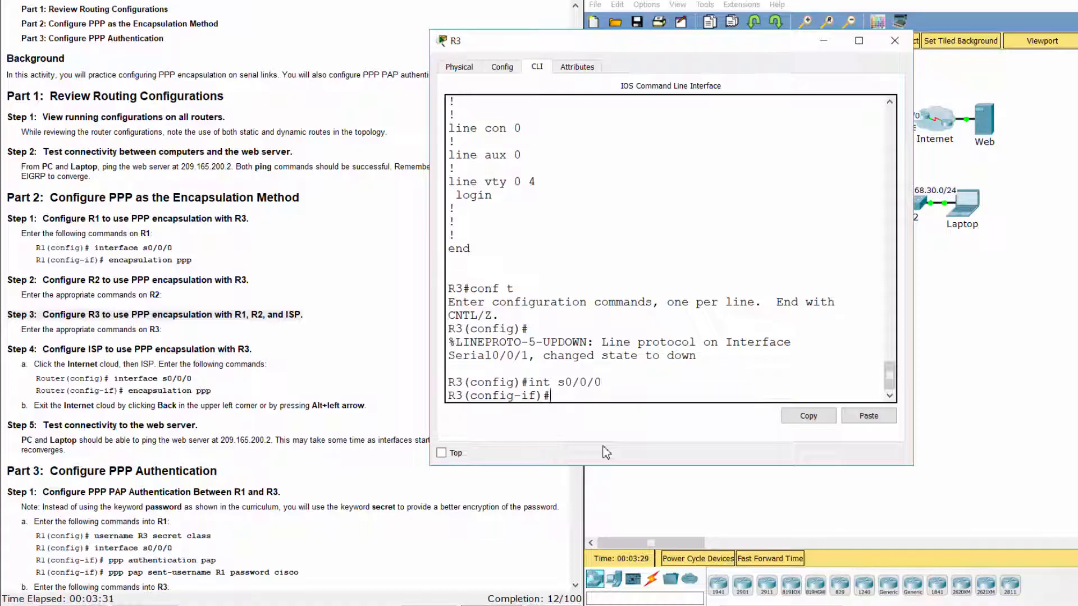
type("encapsulatio")
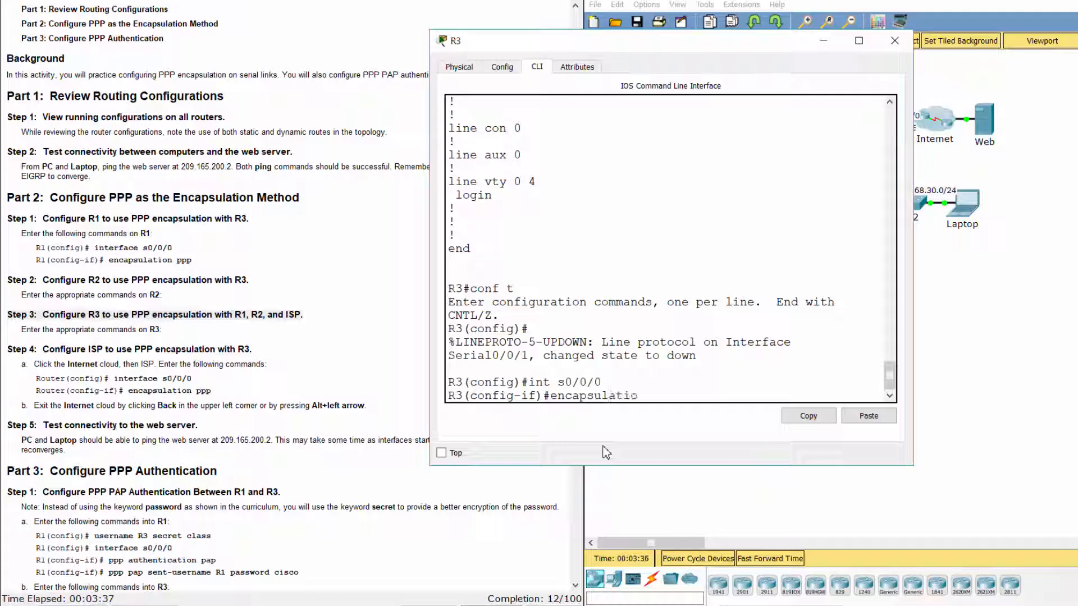
type("n ppp")
key("Return")
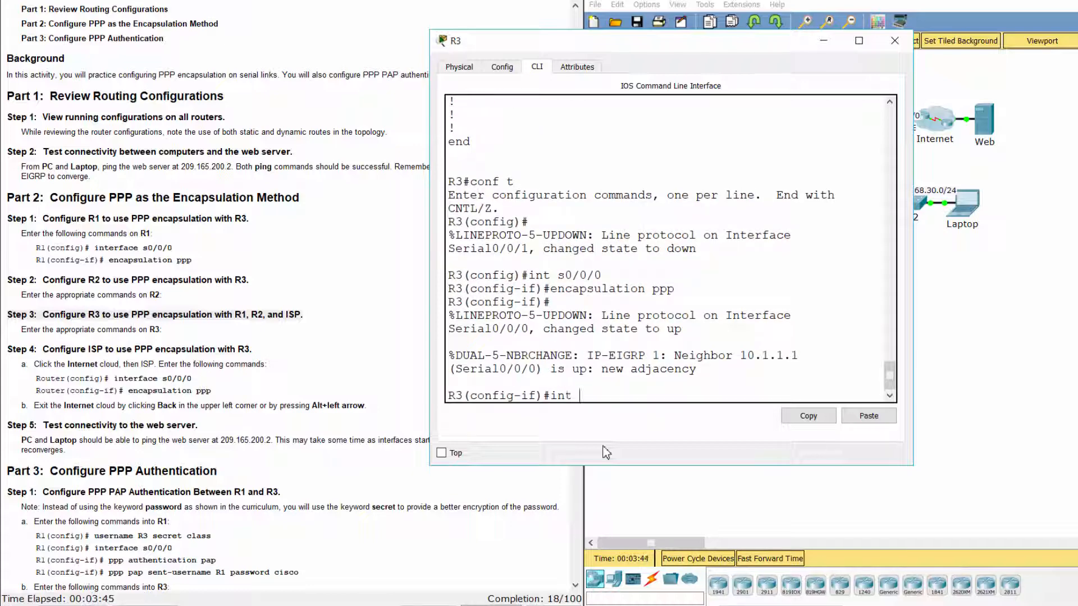
type("int s0/0/1")
key("Return")
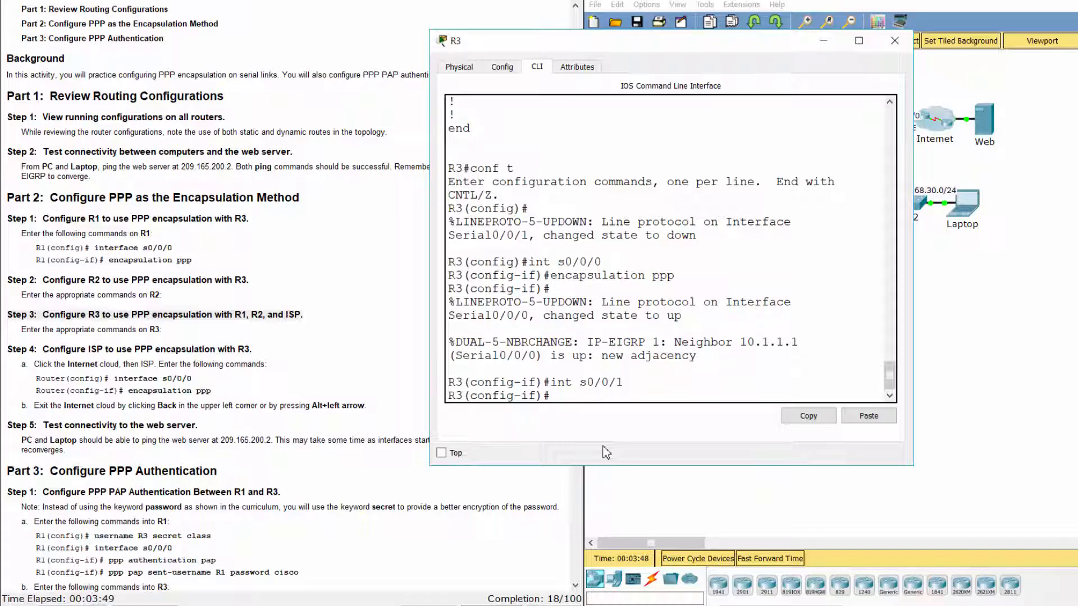
type("encapsulation ppp")
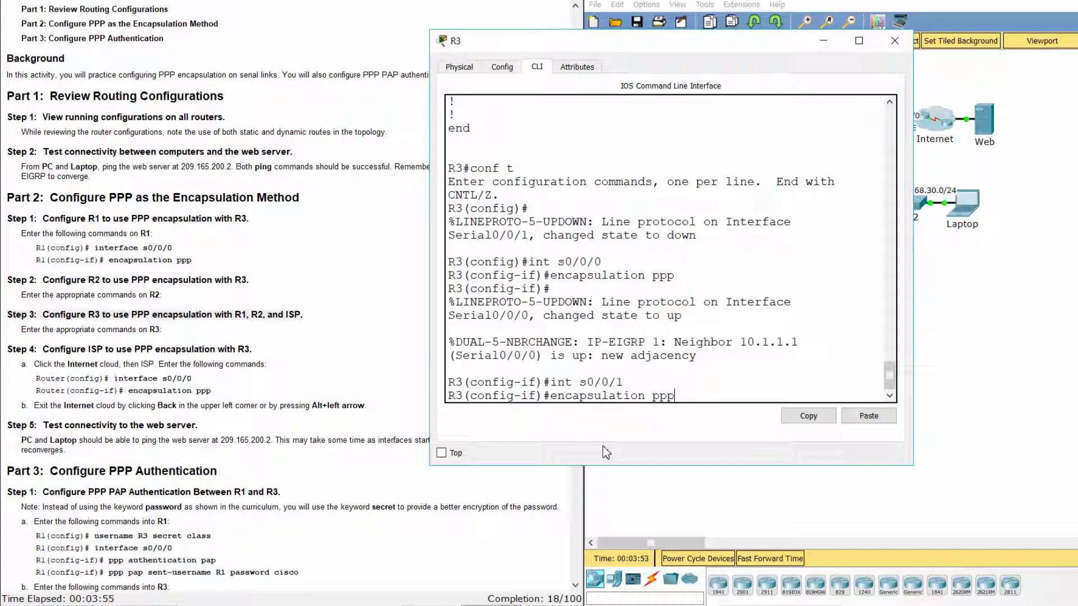
key("Return")
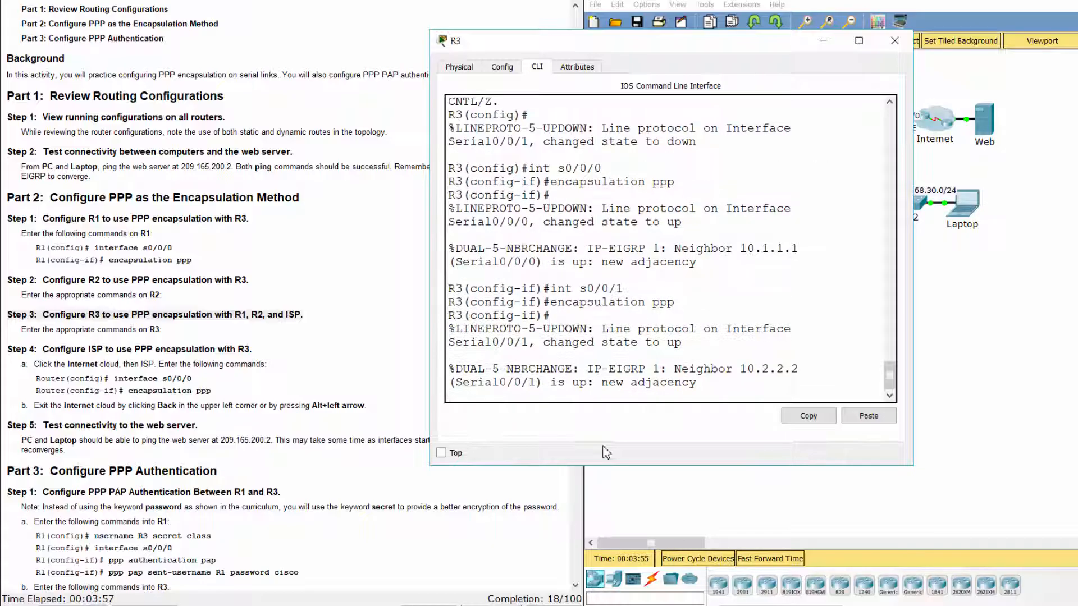
Set PPP encapsulation on R3's Serial0/1/0 and exit interface configuration.
type("int ")
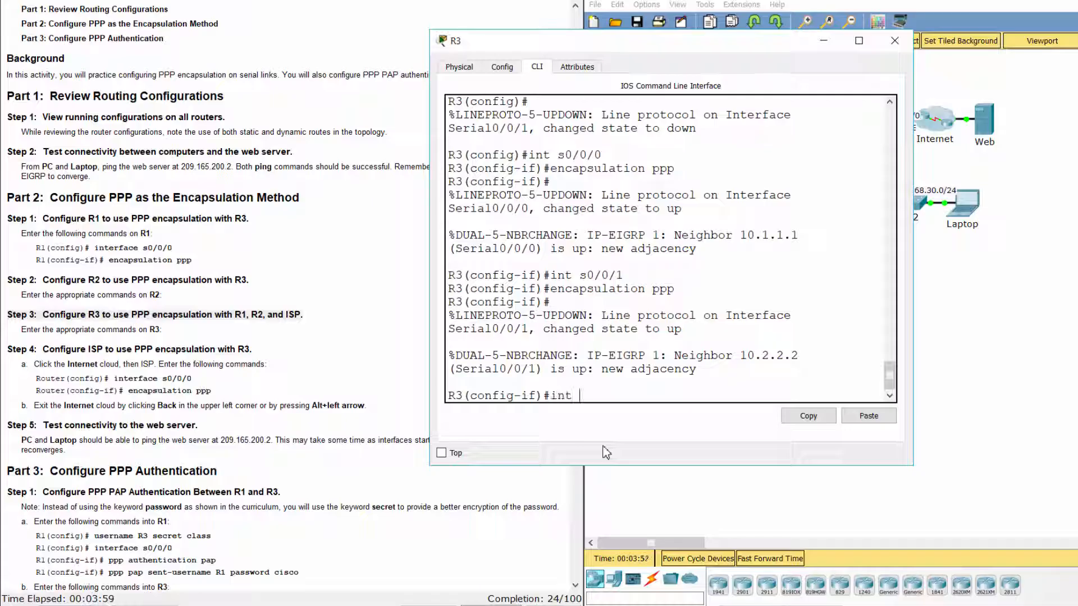
type("s0/1/")
type("0")
key("Return")
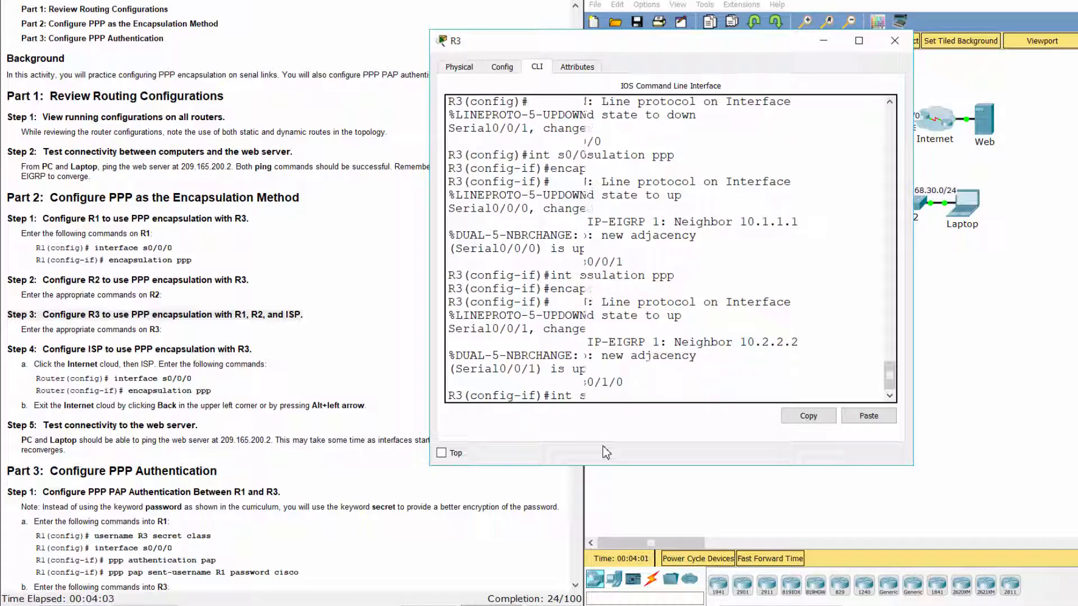
type("encaps")
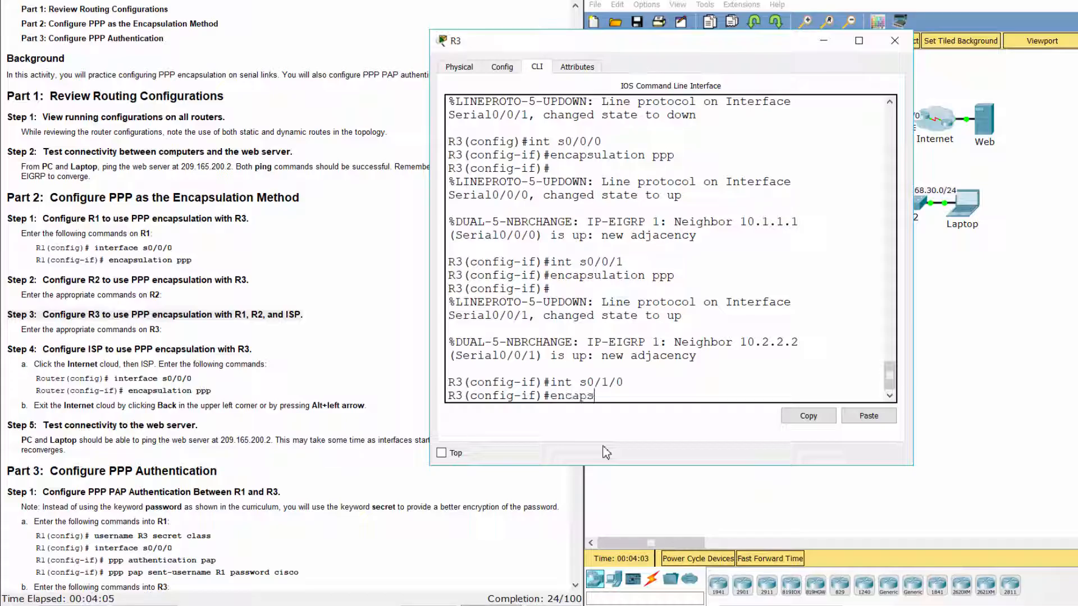
type("ulation ppp")
key("Return")
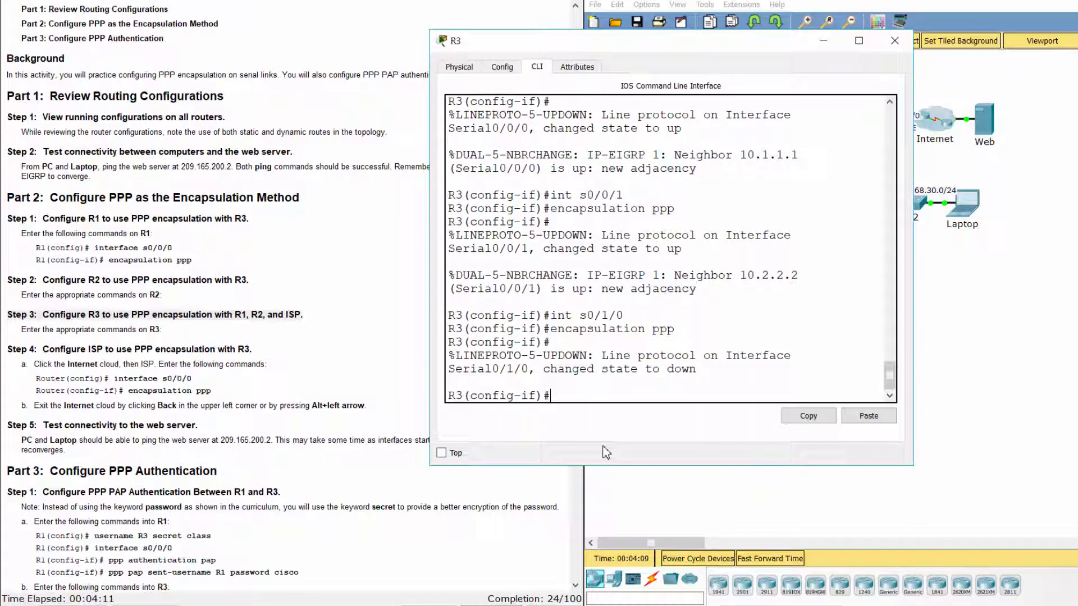
type("exit")
key("Return")
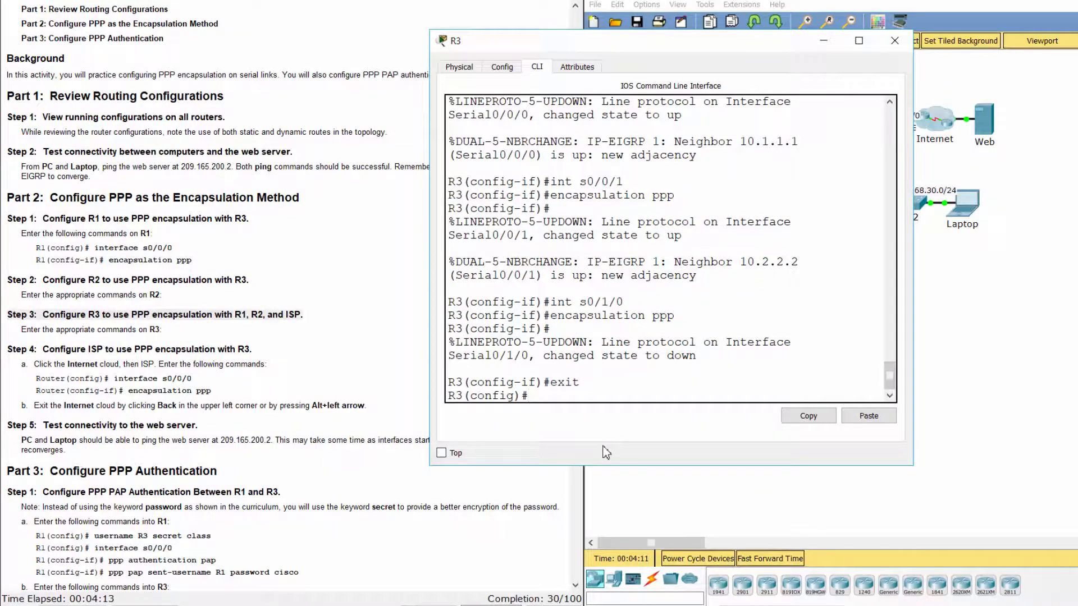
Open the ISP router's CLI in the Internet cluster and enter global configuration mode.
left_click(365, 436)
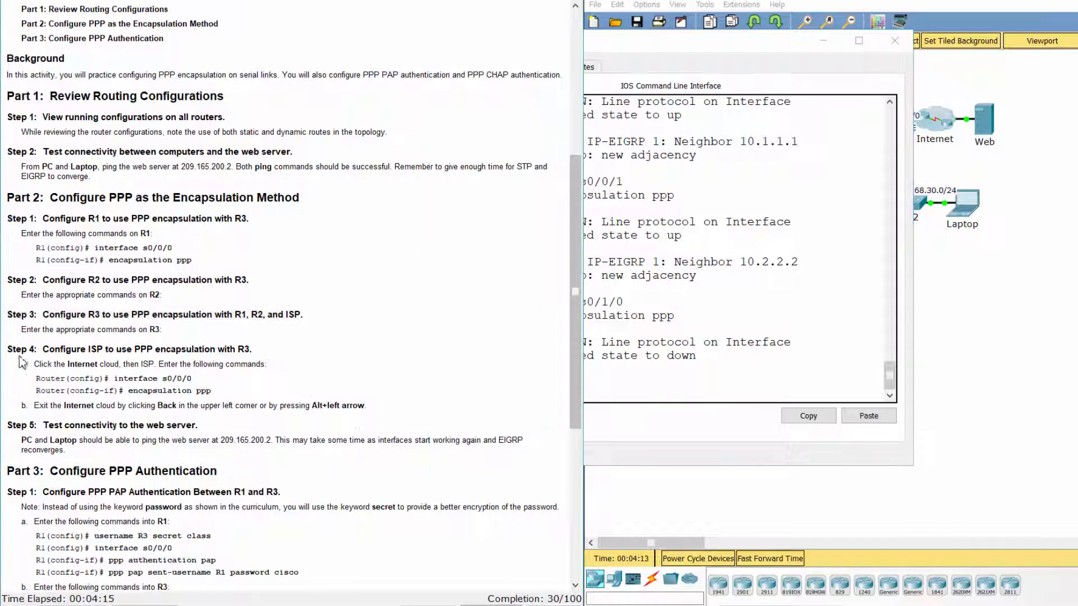
left_click_drag(8, 346, 401, 410)
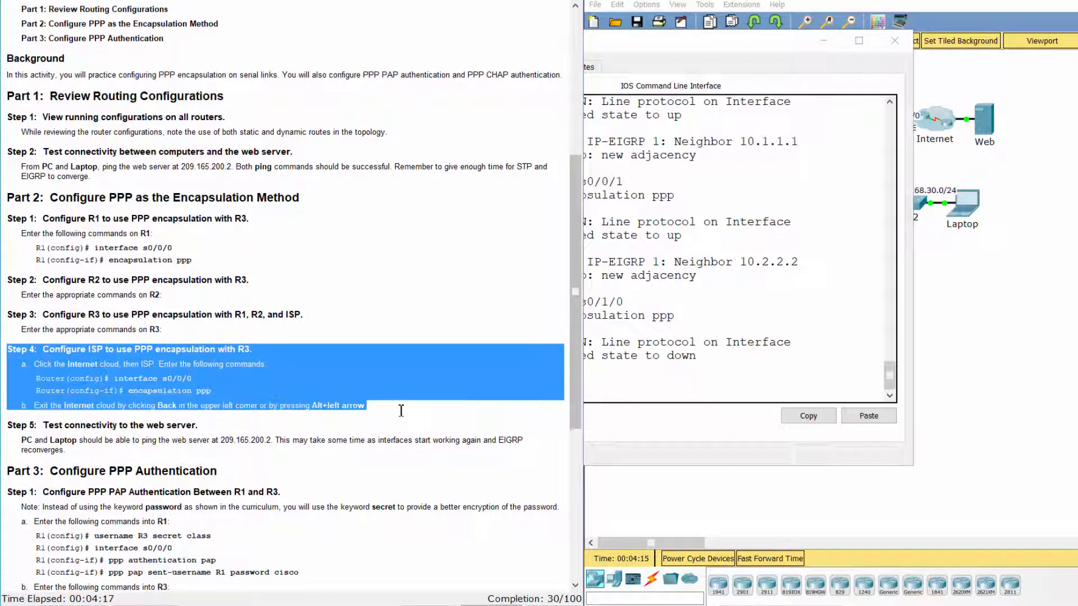
left_click(1004, 330)
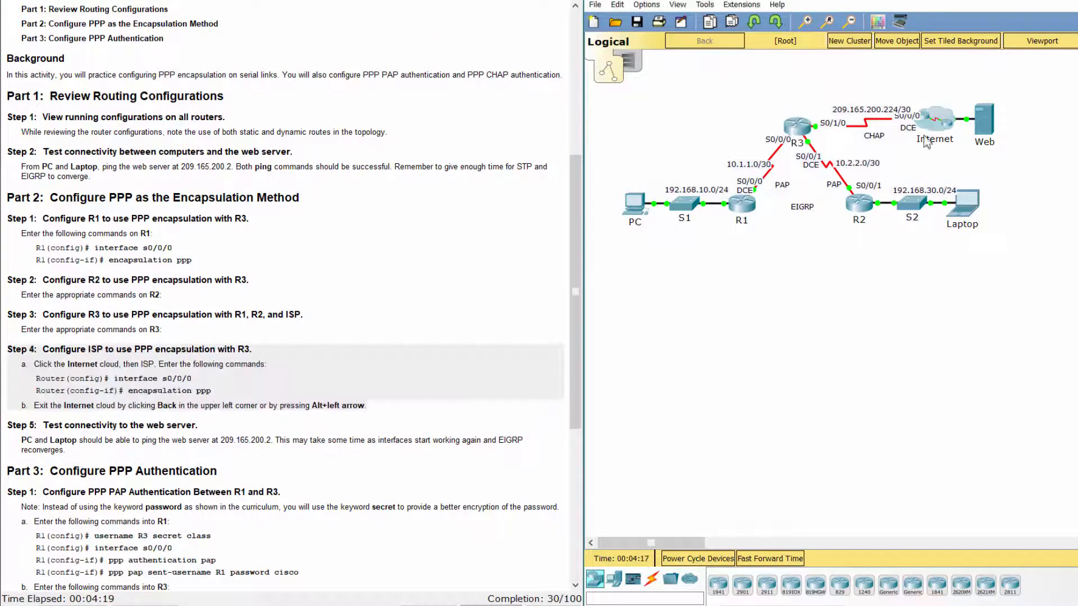
left_click(948, 118)
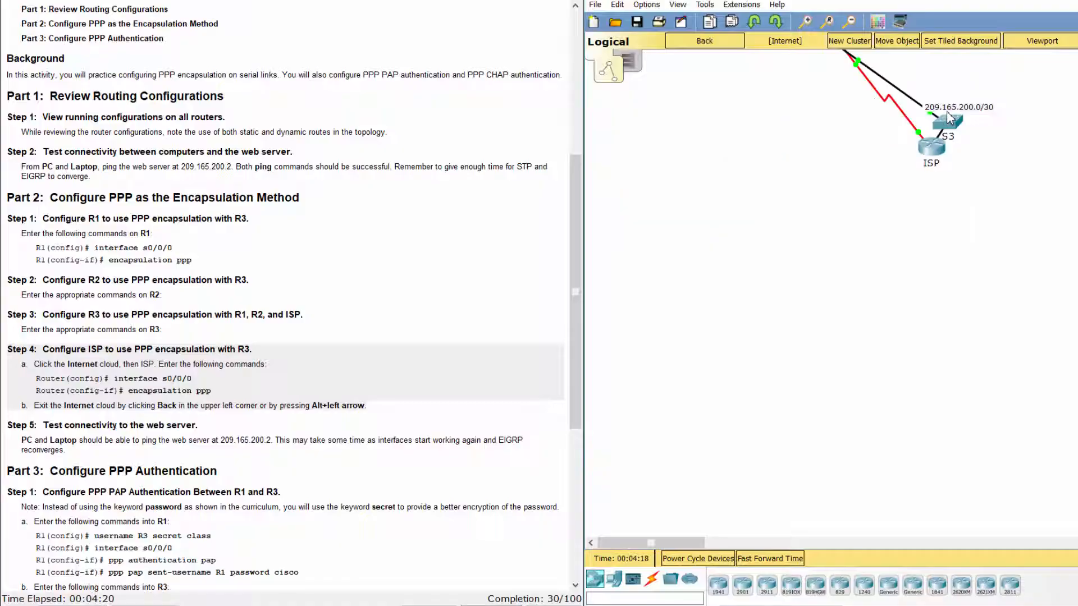
left_click(931, 146)
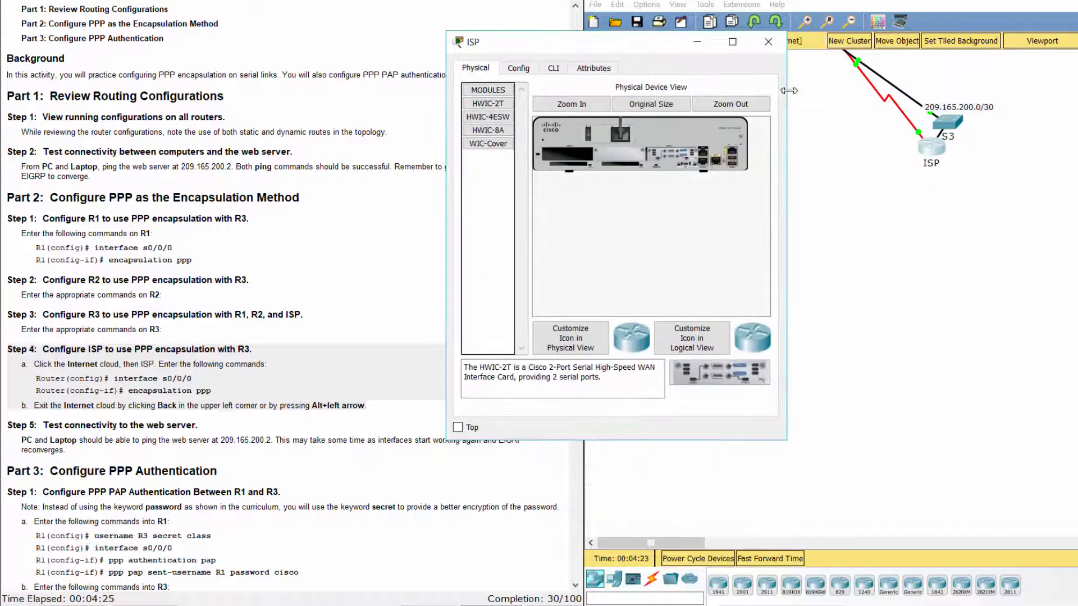
left_click(553, 68)
key("Return")
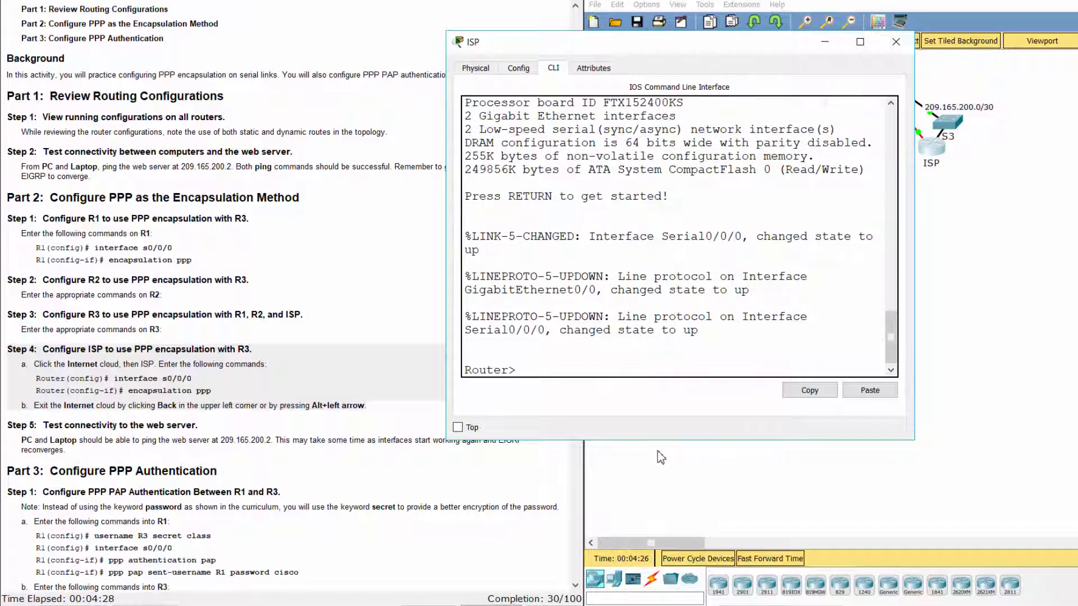
type("ena")
key("Return")
type("conf t")
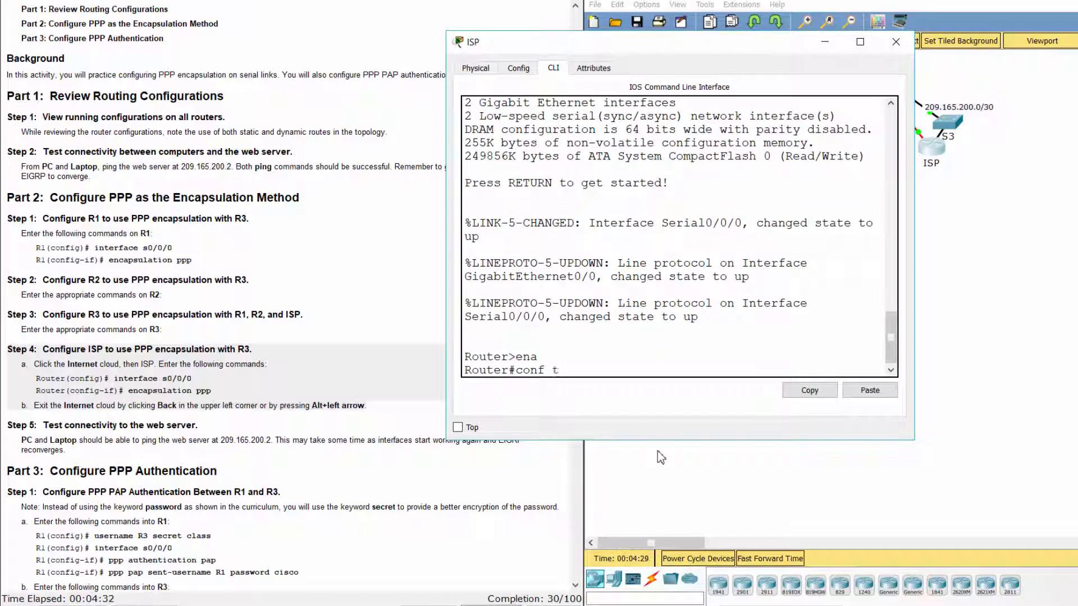
key("Return")
Apply PPP encapsulation to ISP's Serial0/0/0, bringing its line protocol back up.
key("Return")
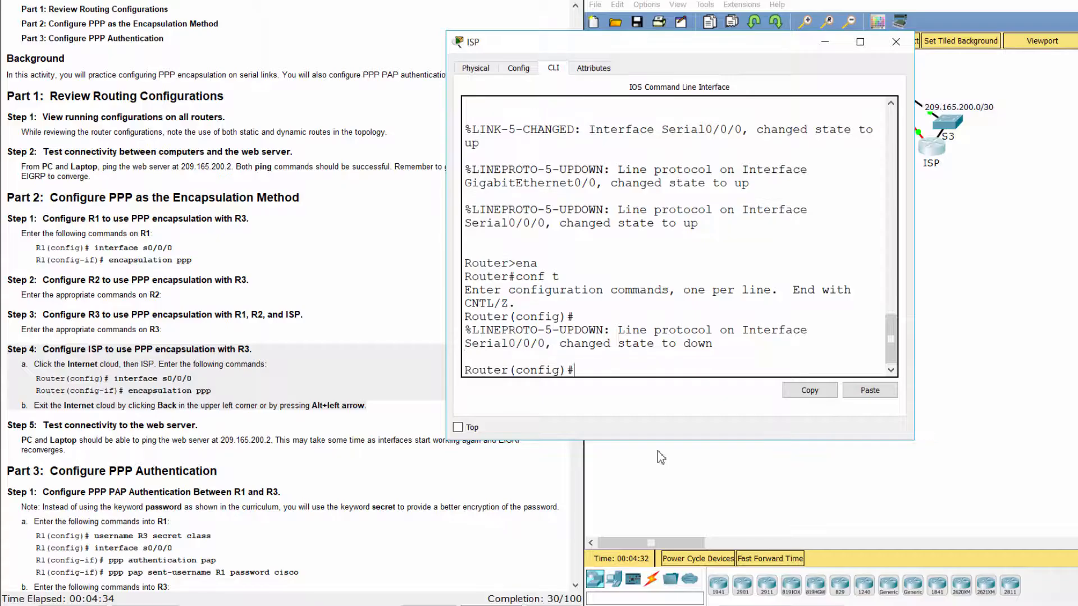
type("int s0/0/0")
key("Return")
type("e")
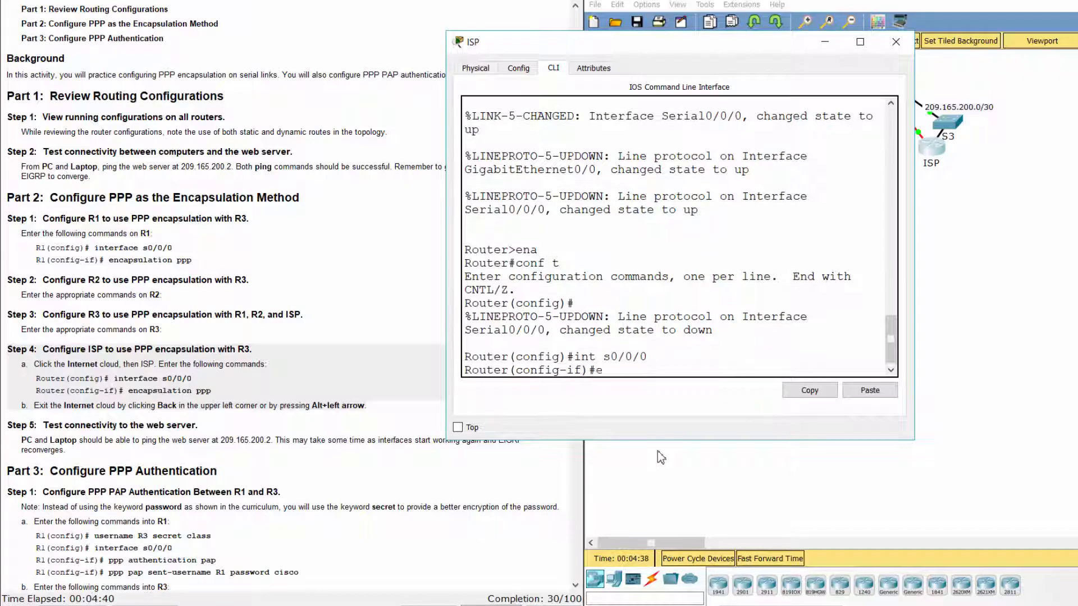
type("ncapsulation ppp")
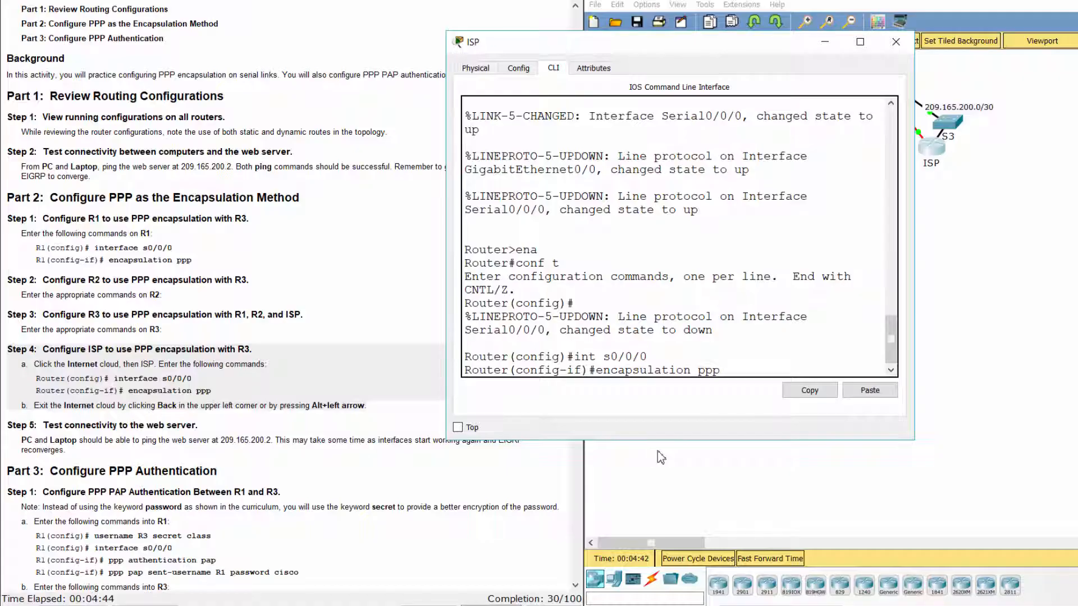
key("Return")
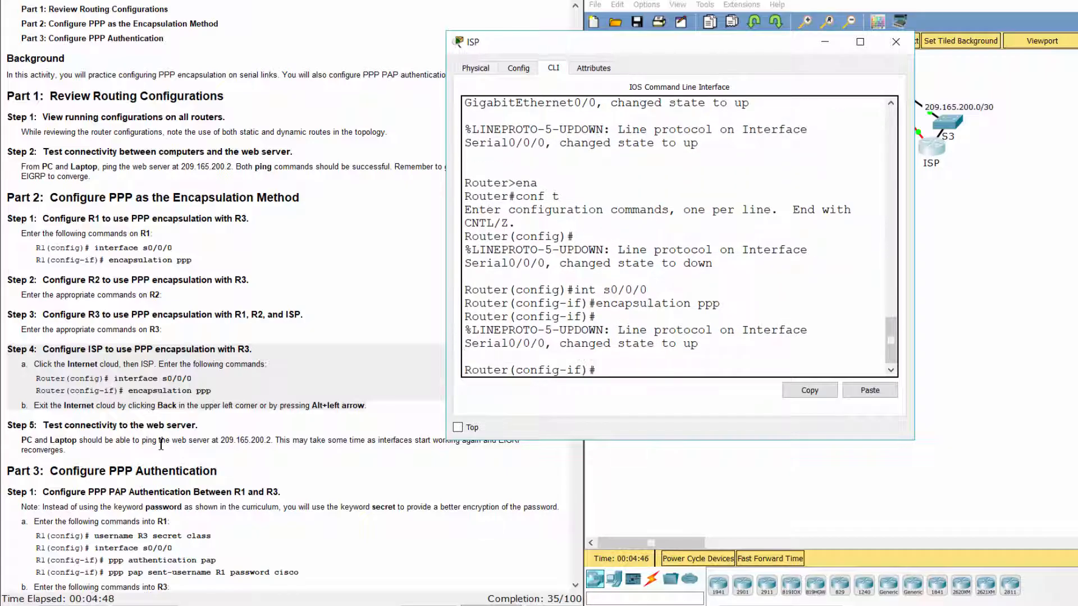
key("Return")
left_click(140, 444)
left_click_drag(7, 425, 167, 451)
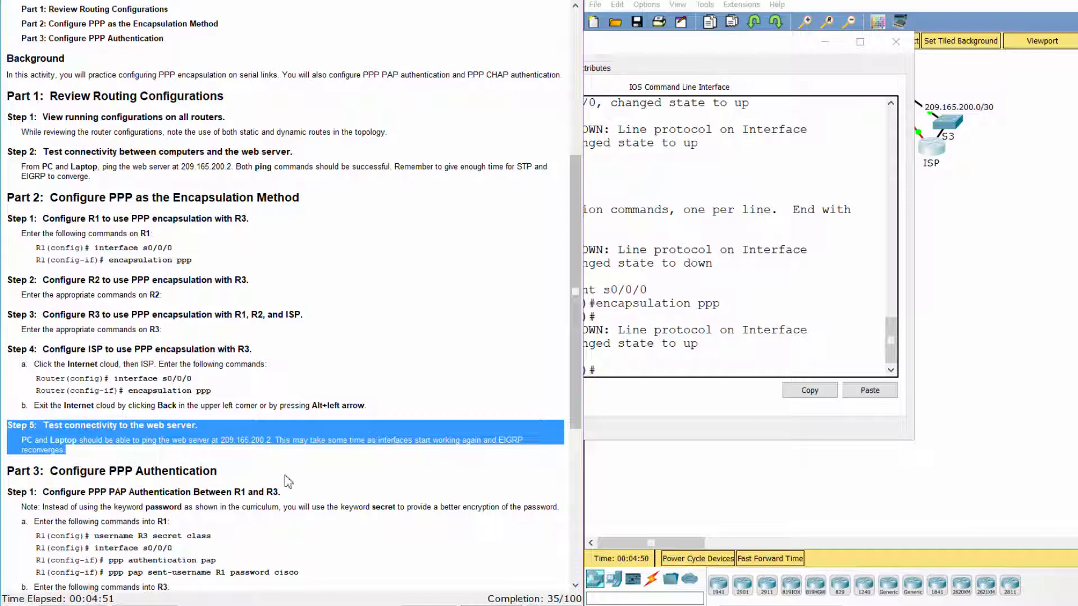
Fast-forward simulation time and re-ping 209.165.200.2 from the PC.
left_click(743, 471)
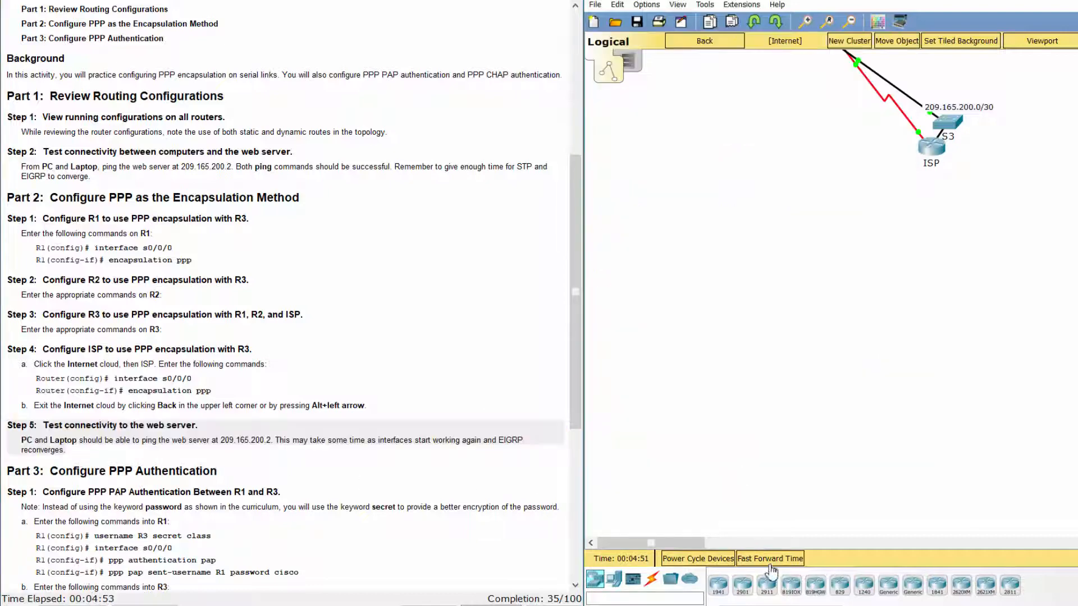
left_click(768, 559)
left_click(717, 42)
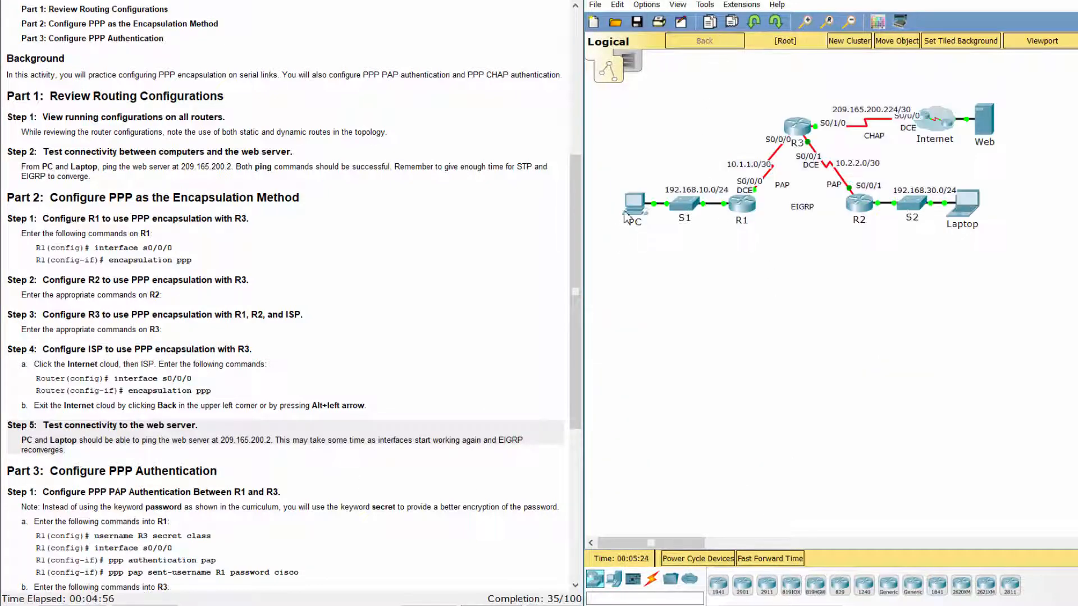
left_click(629, 208)
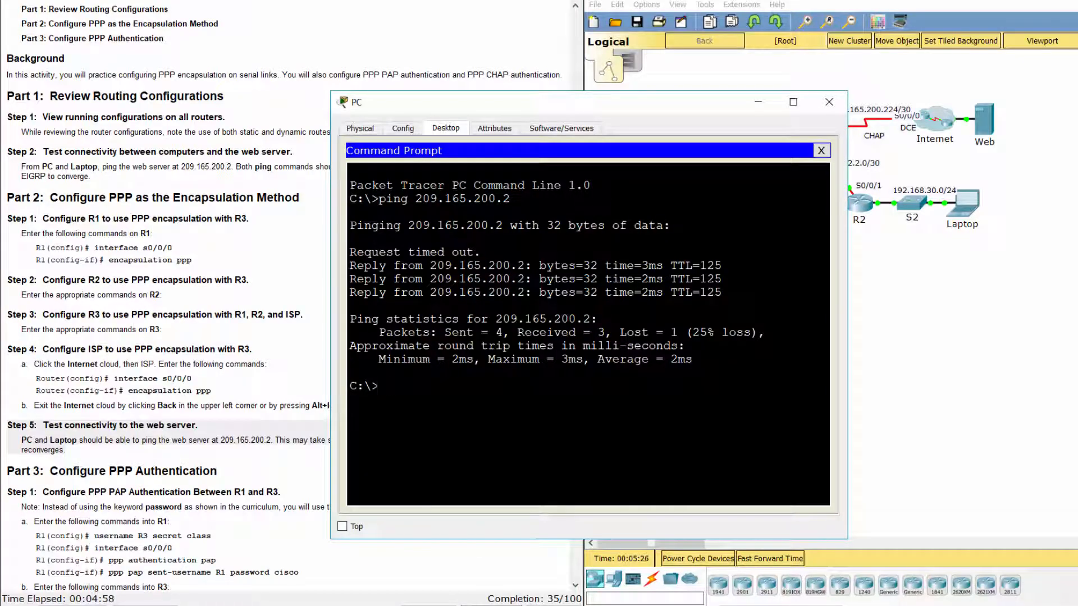
key("Up")
key("Return")
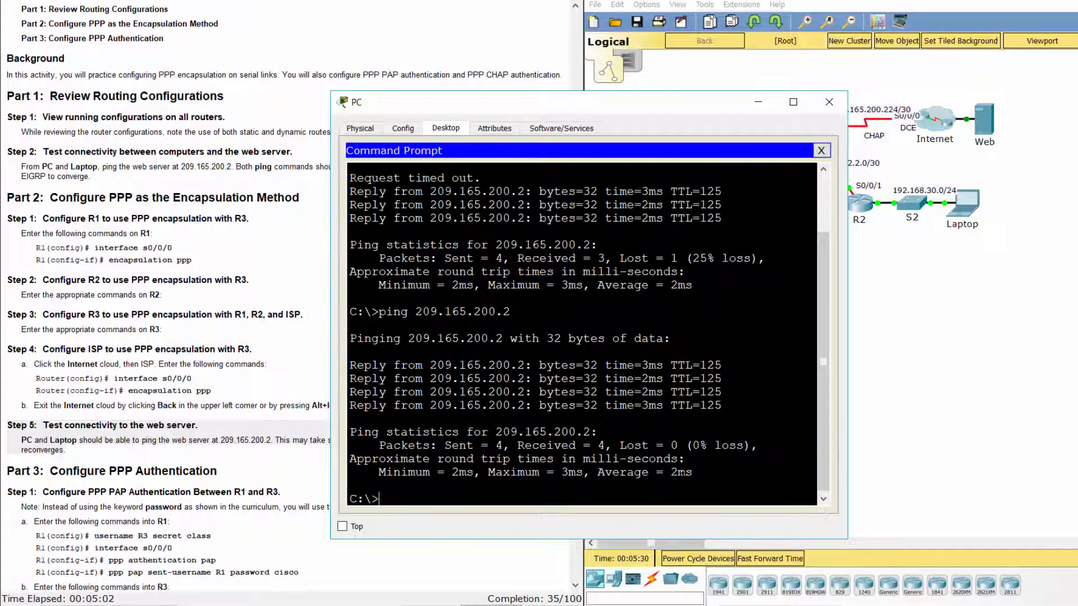
Re-ping 209.165.200.2 from the Laptop, getting 0% loss.
left_click(976, 336)
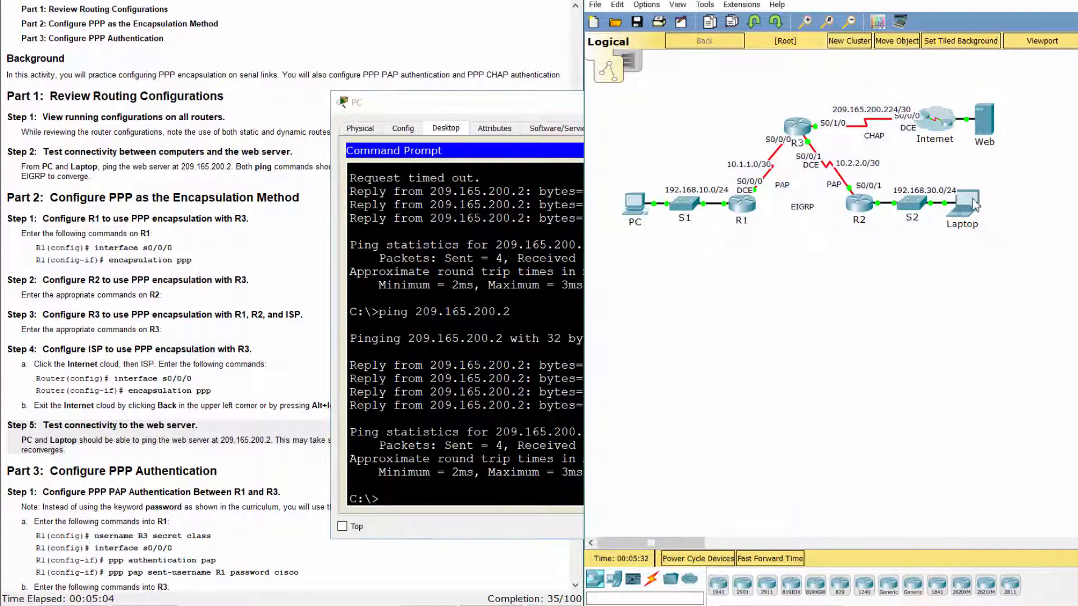
left_click(971, 198)
key("Up")
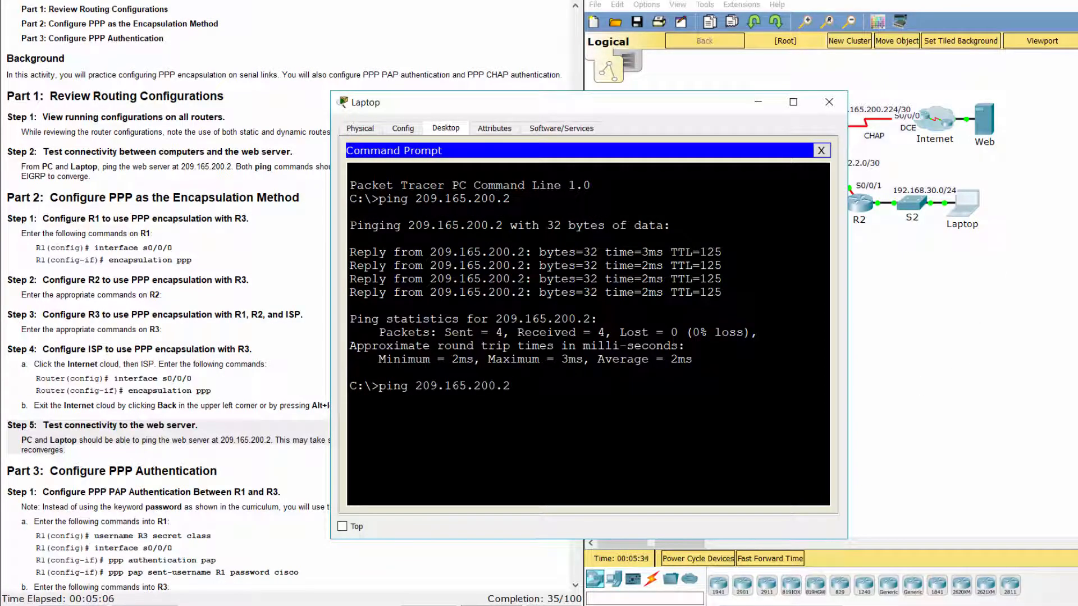
key("Return")
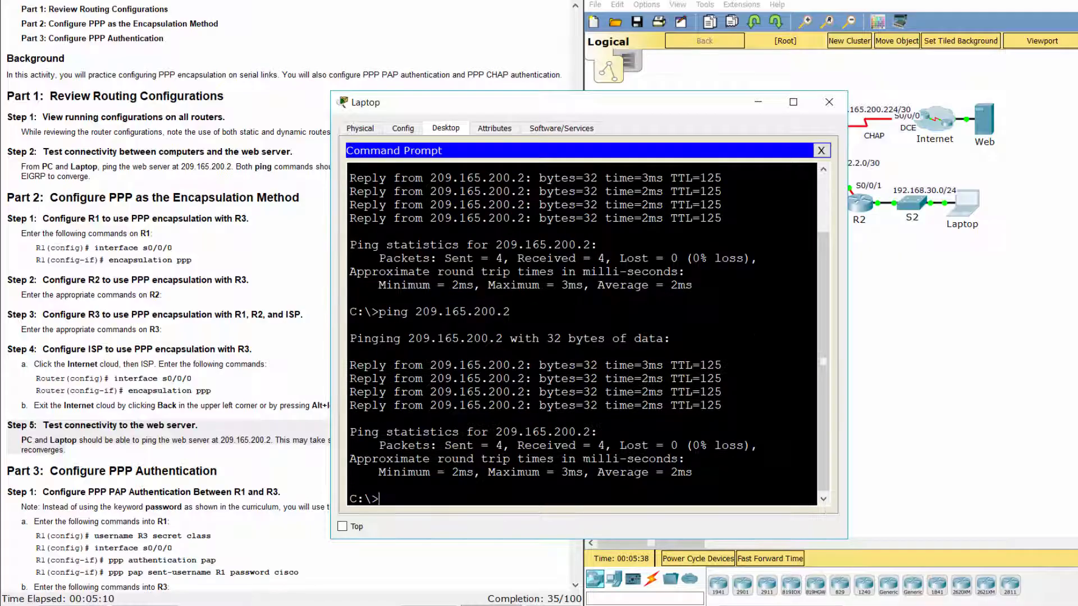
Scroll the lab instructions down to the Part 3 heading.
left_click(232, 463)
scroll(231, 463, "down", 1)
scroll(232, 463, "down", 4)
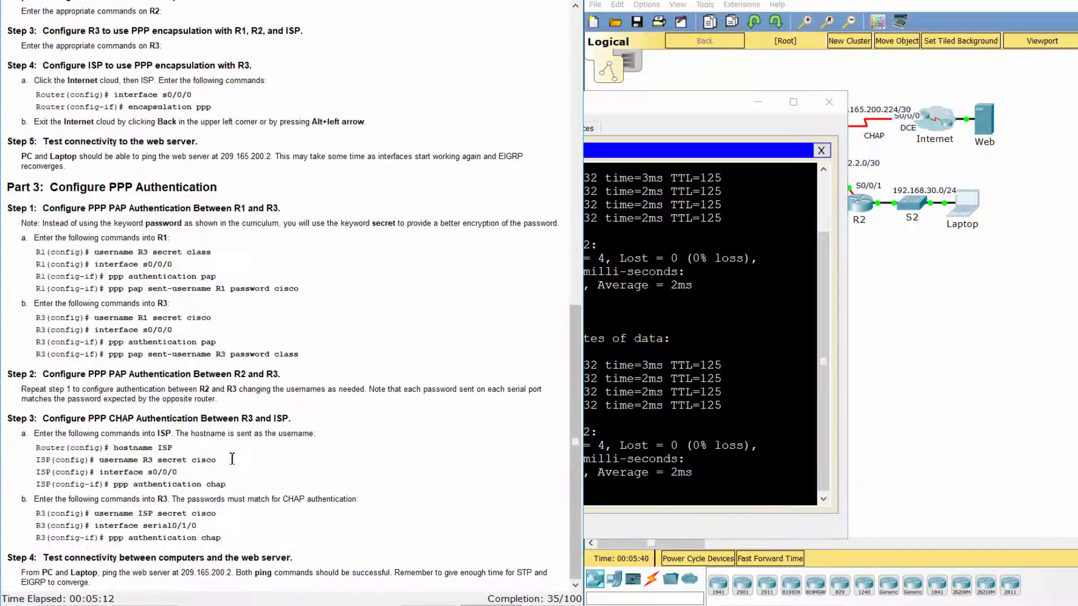
left_click_drag(8, 186, 229, 186)
left_click(243, 203)
left_click_drag(8, 208, 308, 207)
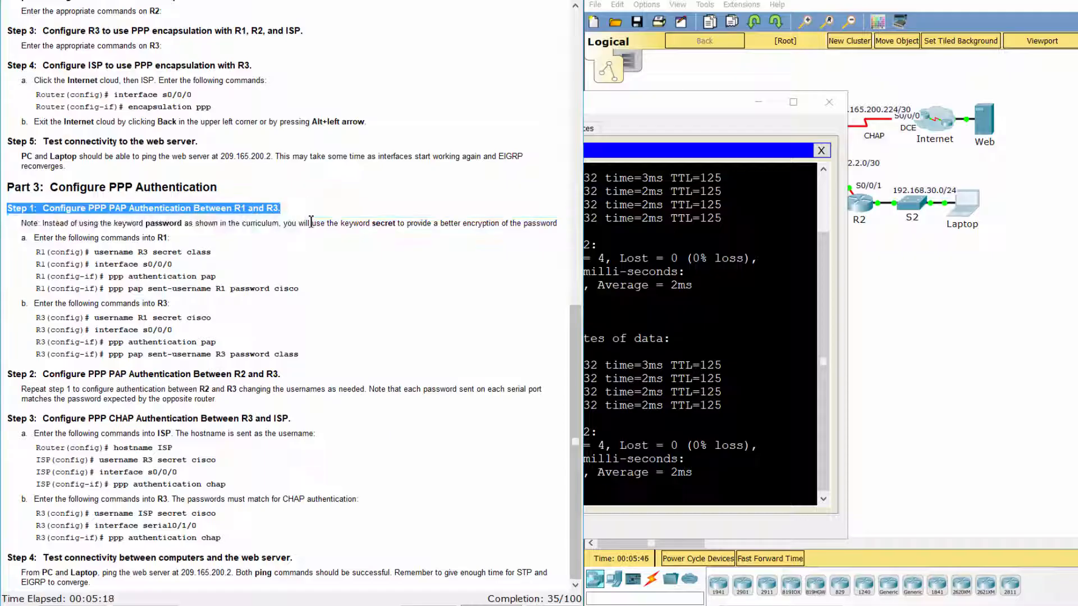
left_click(306, 256)
left_click_drag(11, 241, 305, 293)
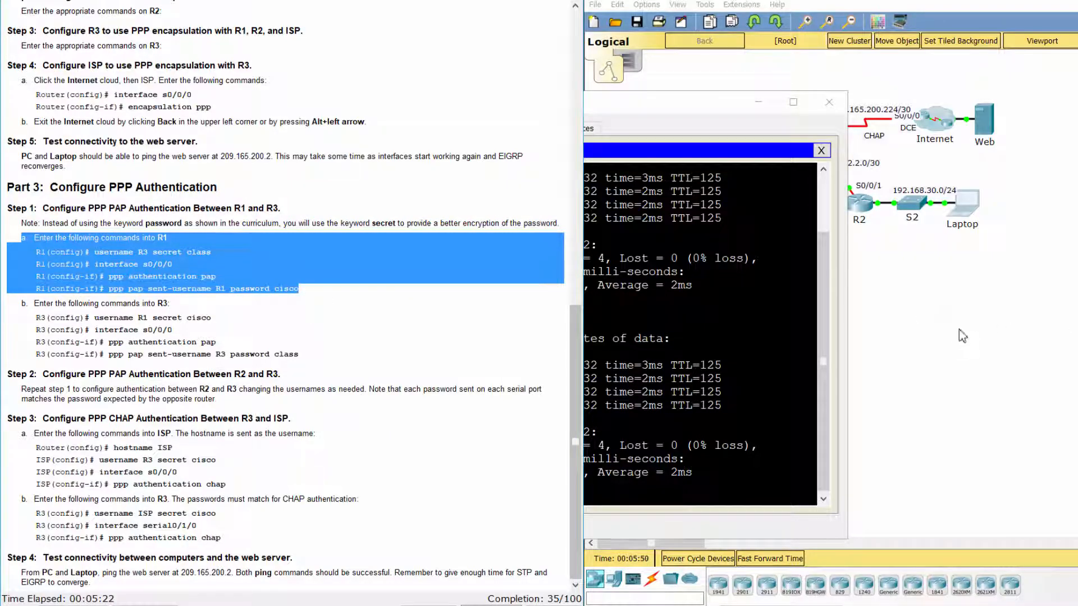
left_click(954, 329)
On R1, create a local username R3 with its secret.
left_click(730, 203)
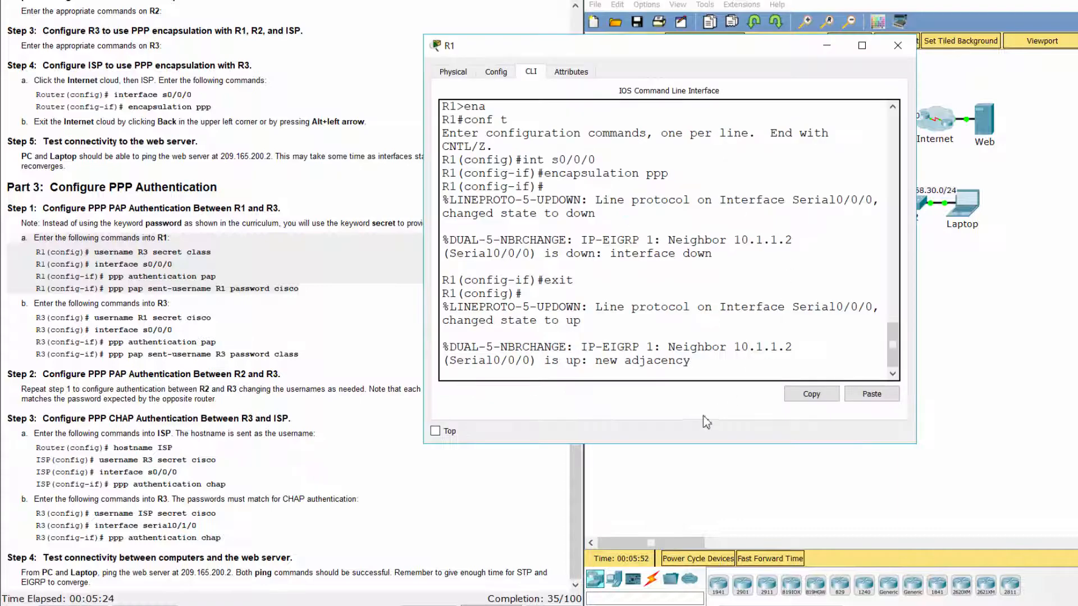
key("Return")
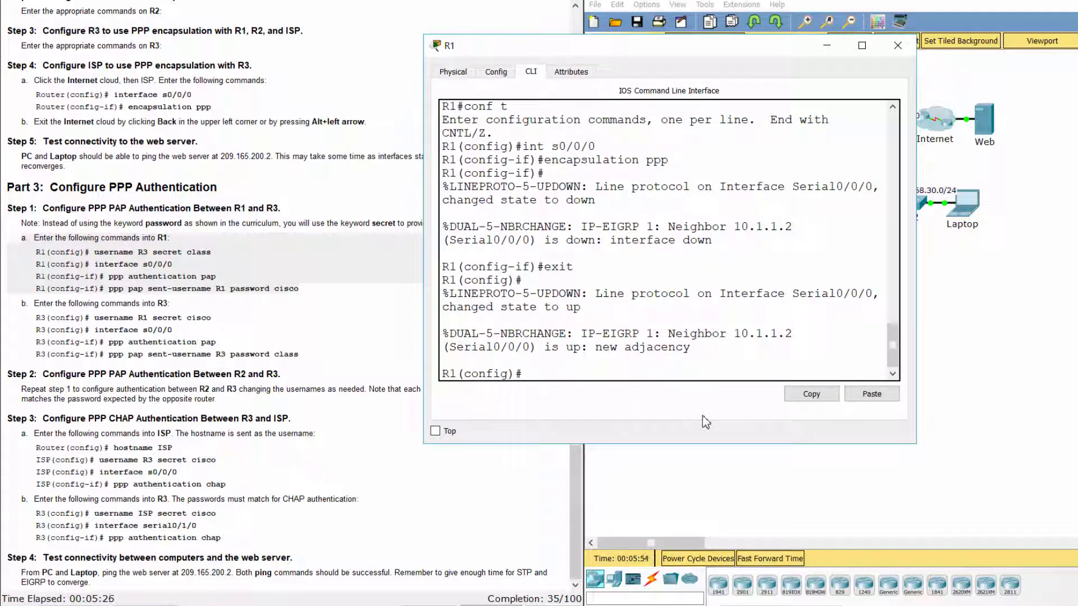
type("username R3 secret")
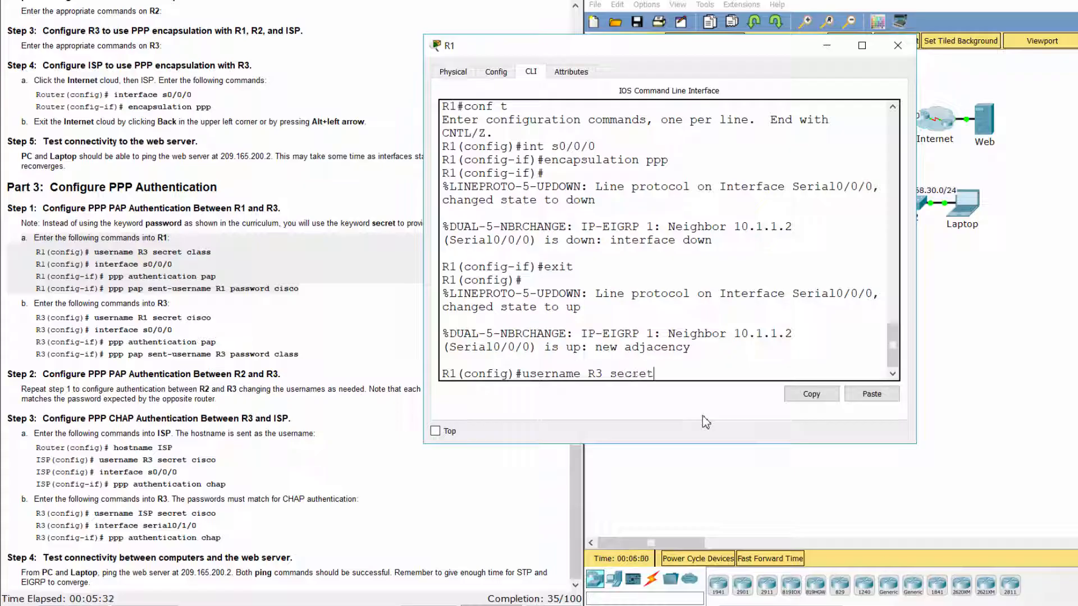
type(" class")
key("Return")
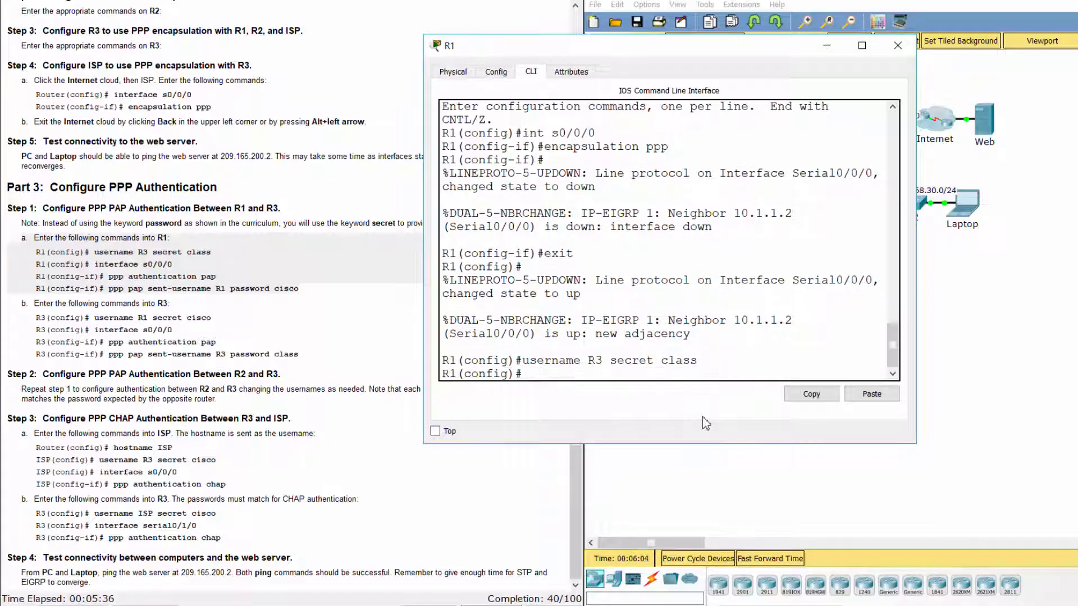
Enable PAP on R1's Serial0/0/0, sending username R1 with its password.
type("int s0/0/0")
key("Return")
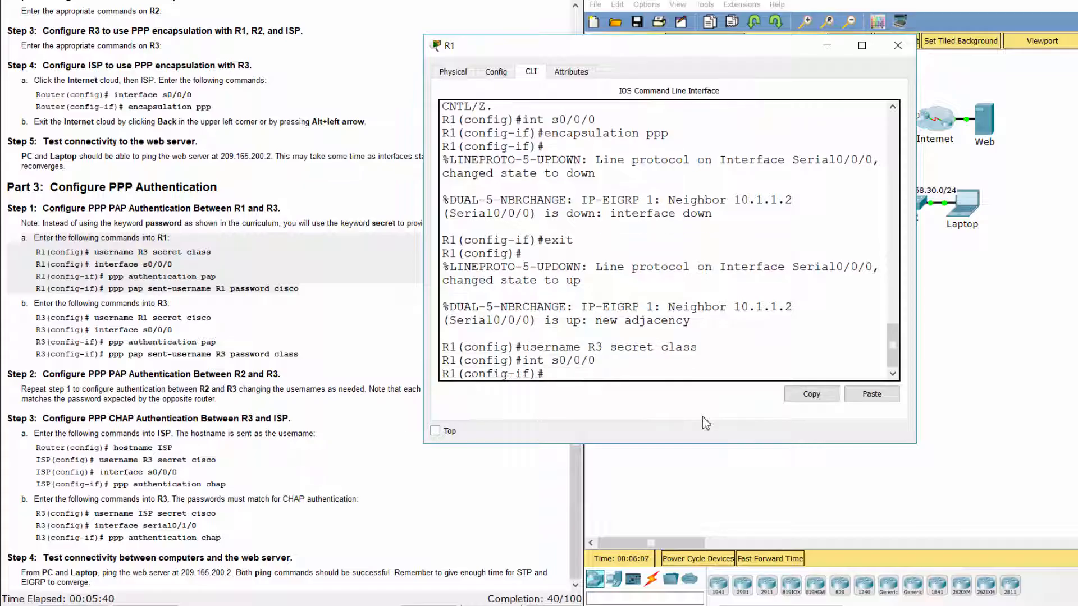
type("ppp authenticat")
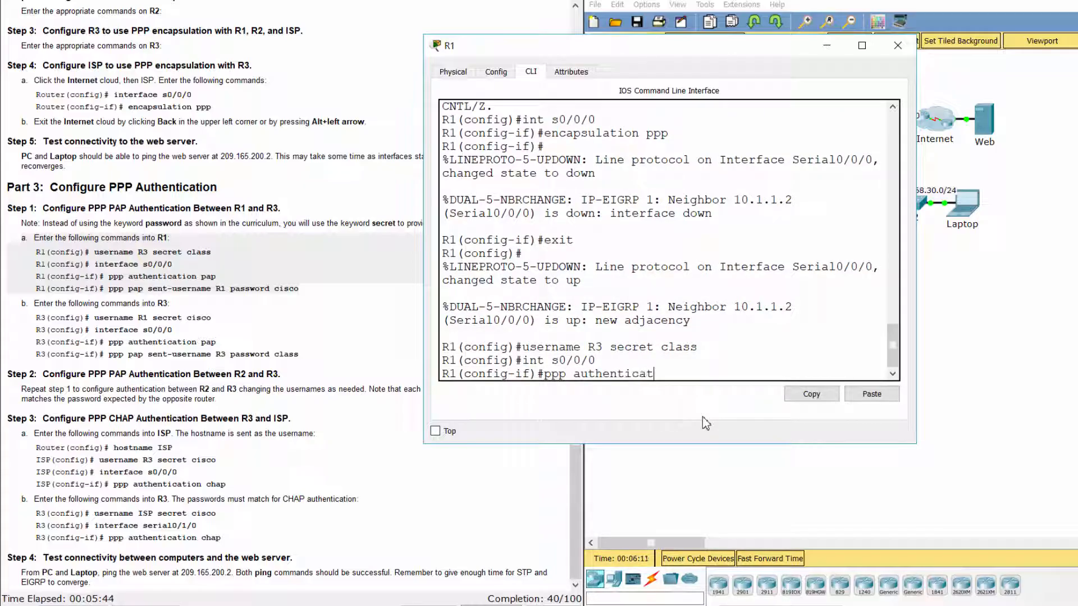
type("ion pap")
key("Return")
type("p")
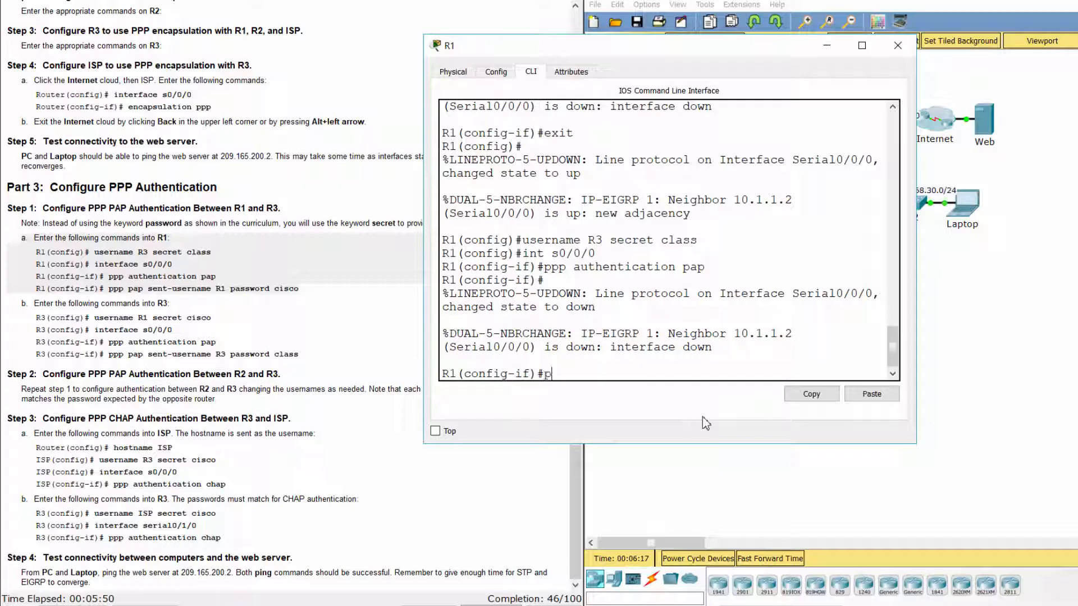
type("pp pap sent-username")
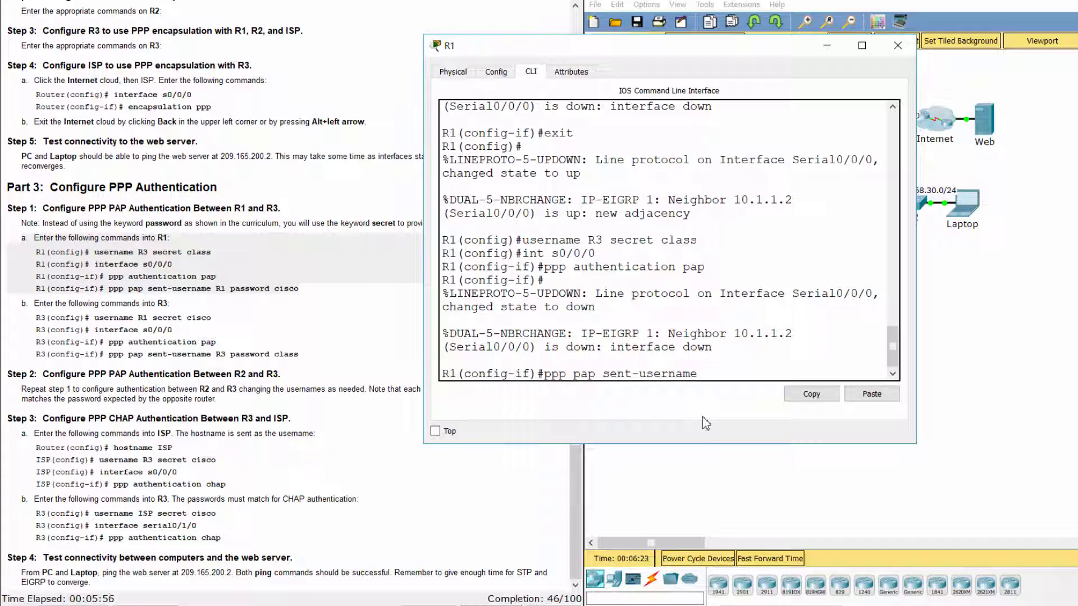
type(" R1 password cisco")
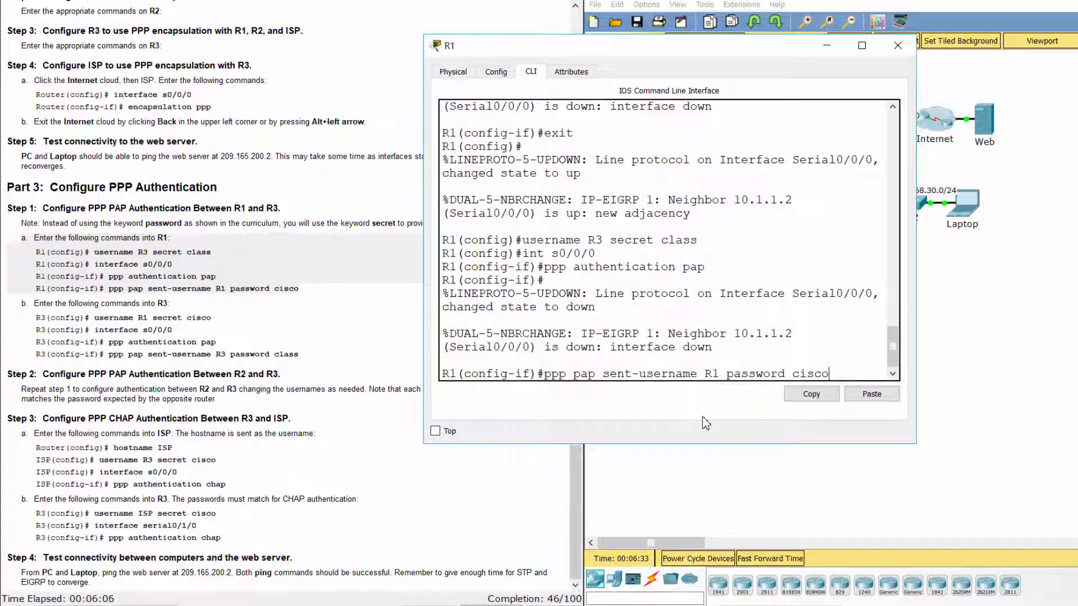
key("Return")
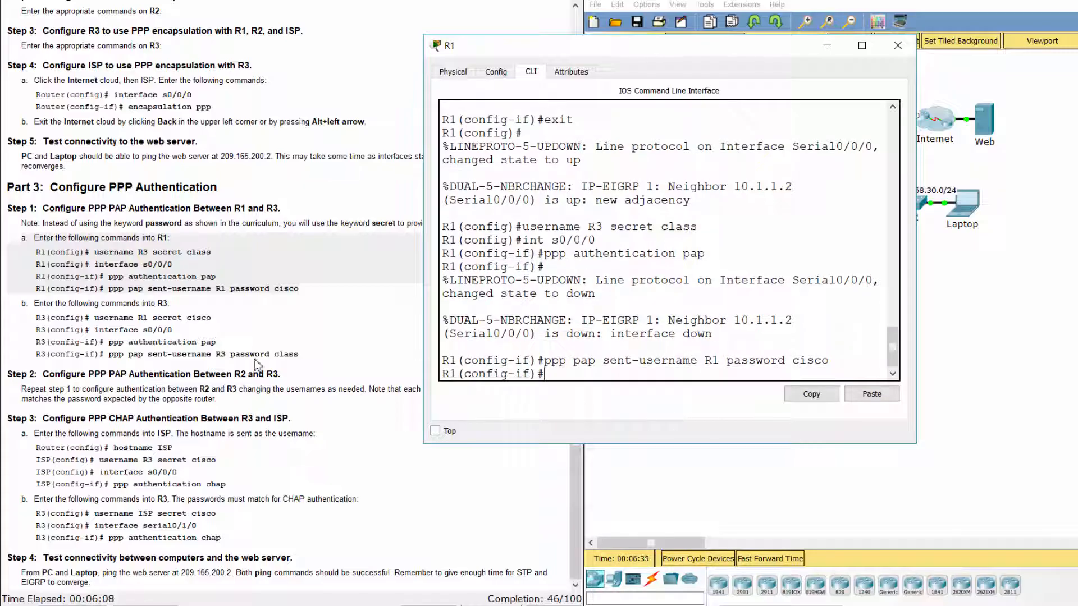
Highlight the R3 commands in the lab instructions and return to the topology.
left_click(147, 321)
left_click_drag(34, 319, 308, 355)
left_click(988, 356)
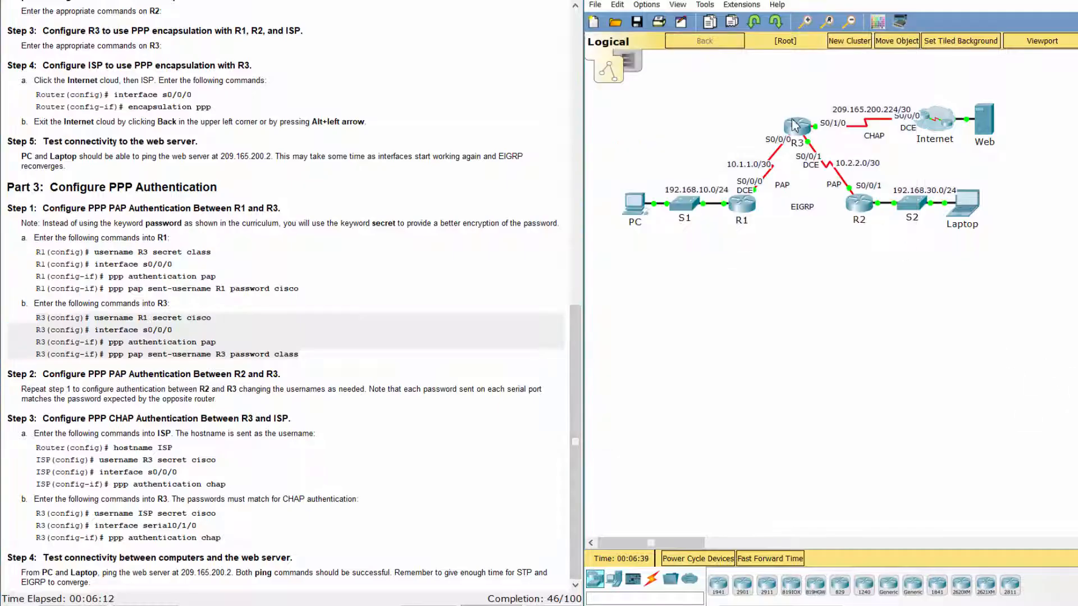
On R3, add a local username R1 with its secret.
left_click(793, 126)
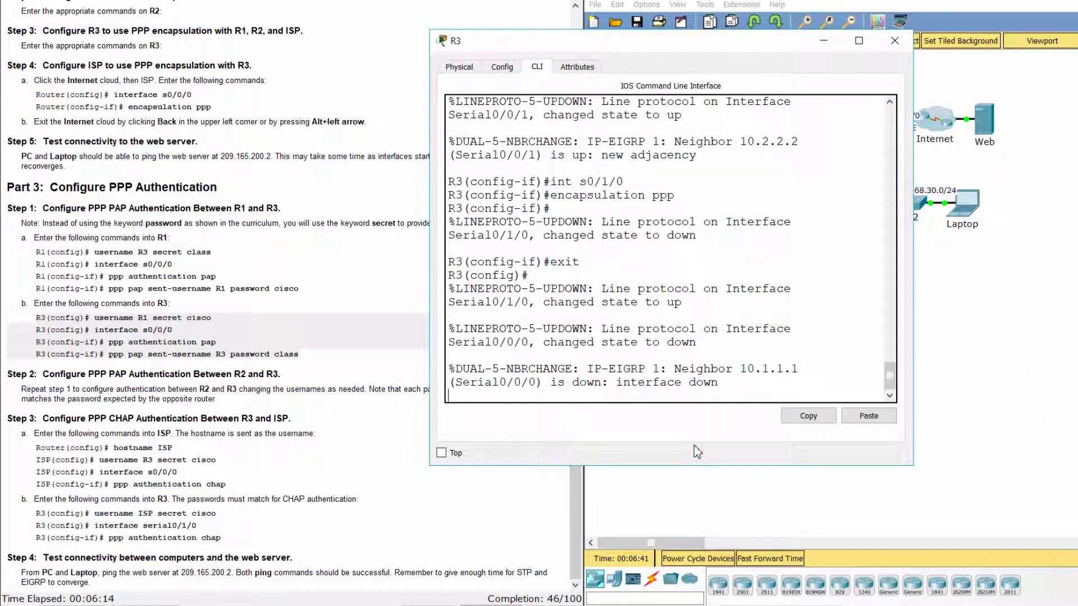
key("Return")
type("username")
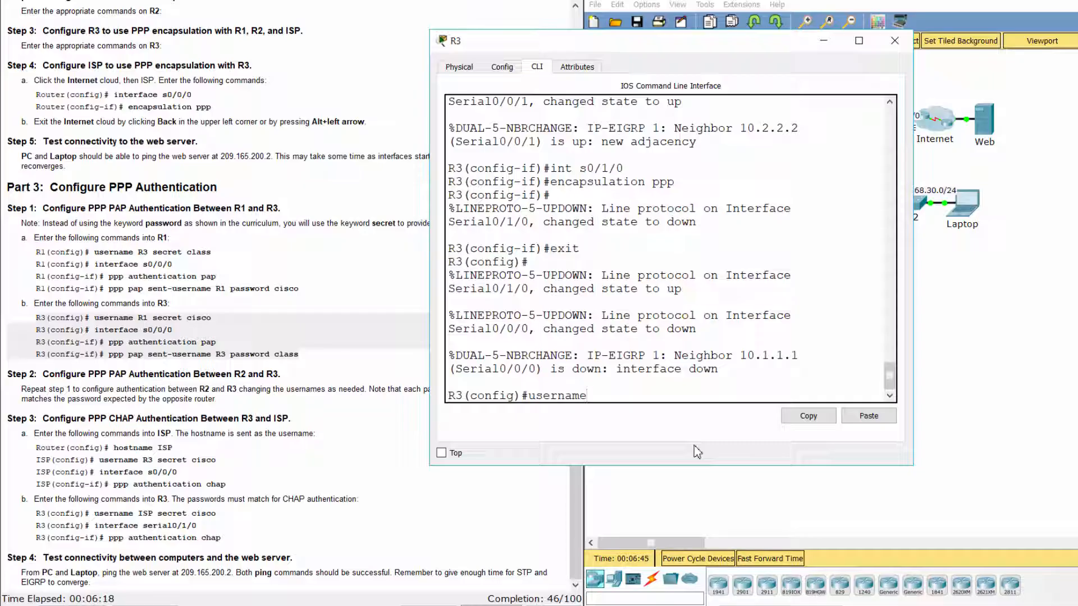
type(" R1 secret cisco")
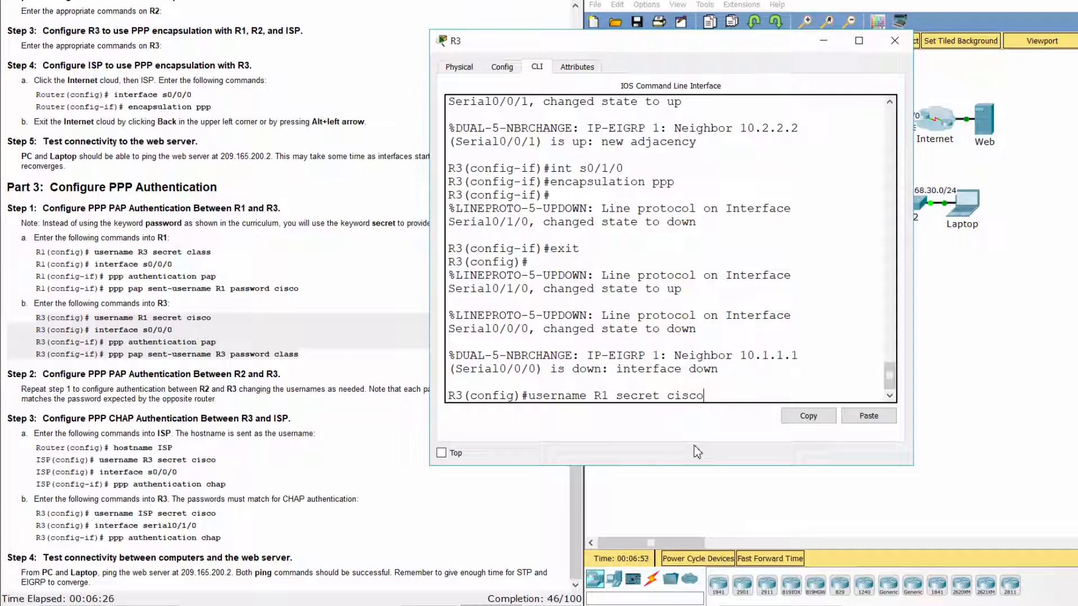
key("Return")
Enable PAP on R3's Serial0/0/0, sending username R3 with its password.
type("int s")
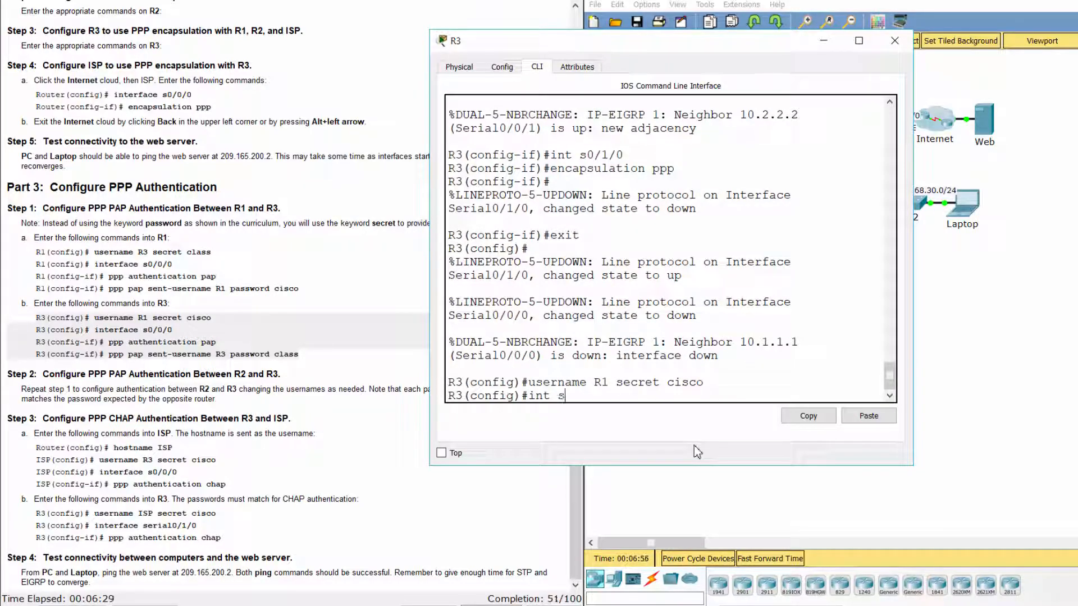
type("0/0/0")
key("Return")
type("p")
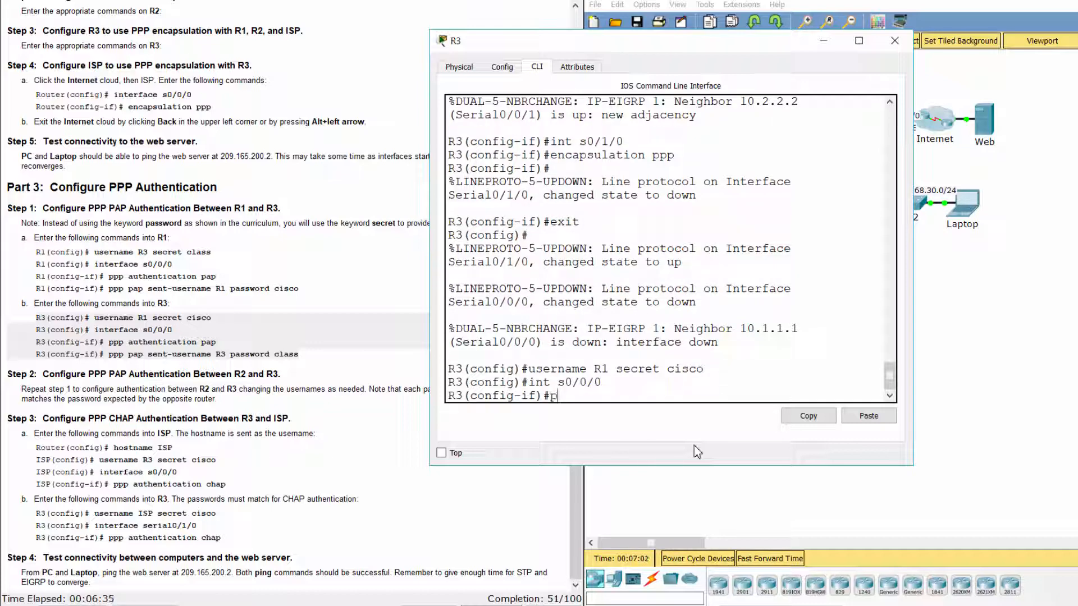
type("pp authentication")
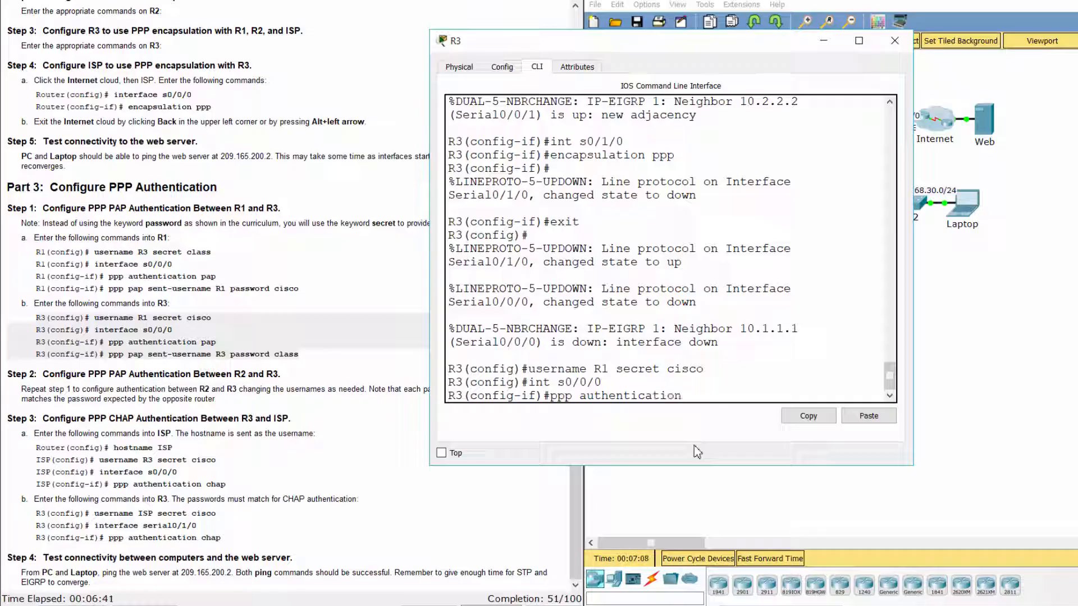
type(" pap")
key("Return")
type("ppp")
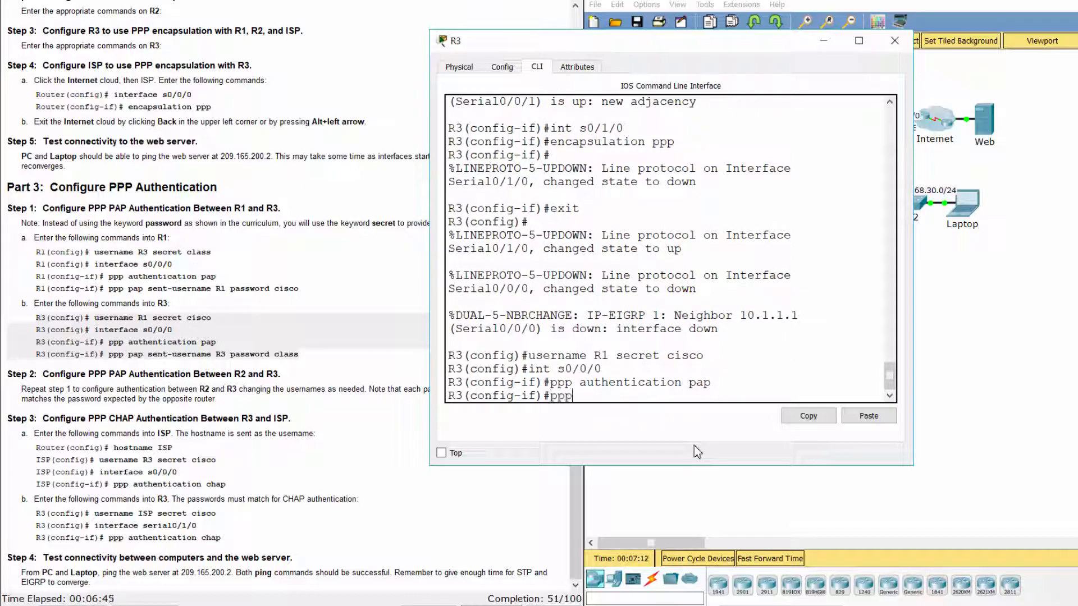
type(" pap sent-us")
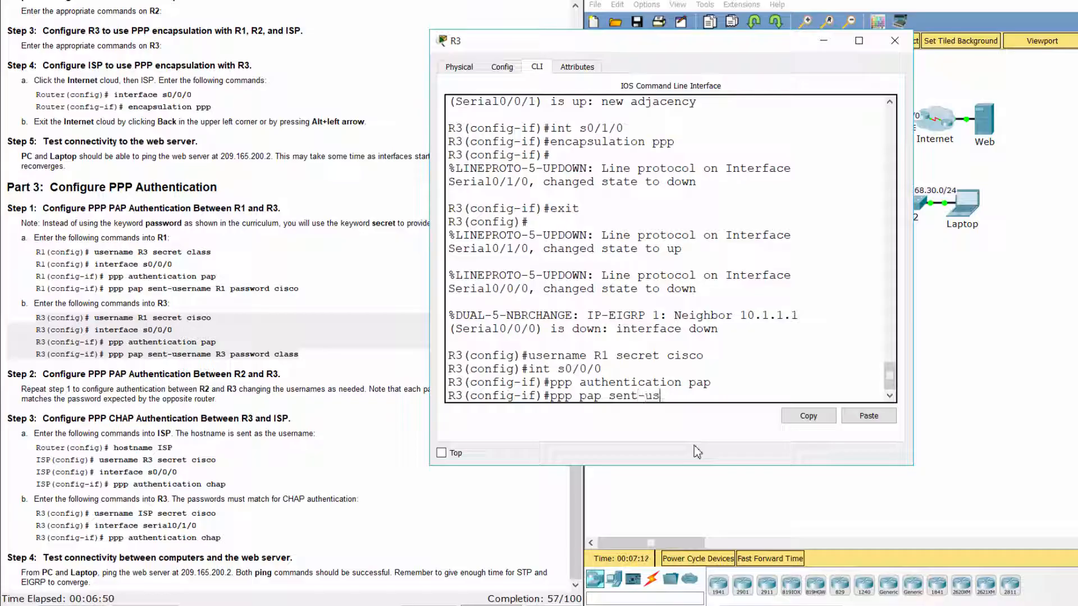
type("ername R3 passwo")
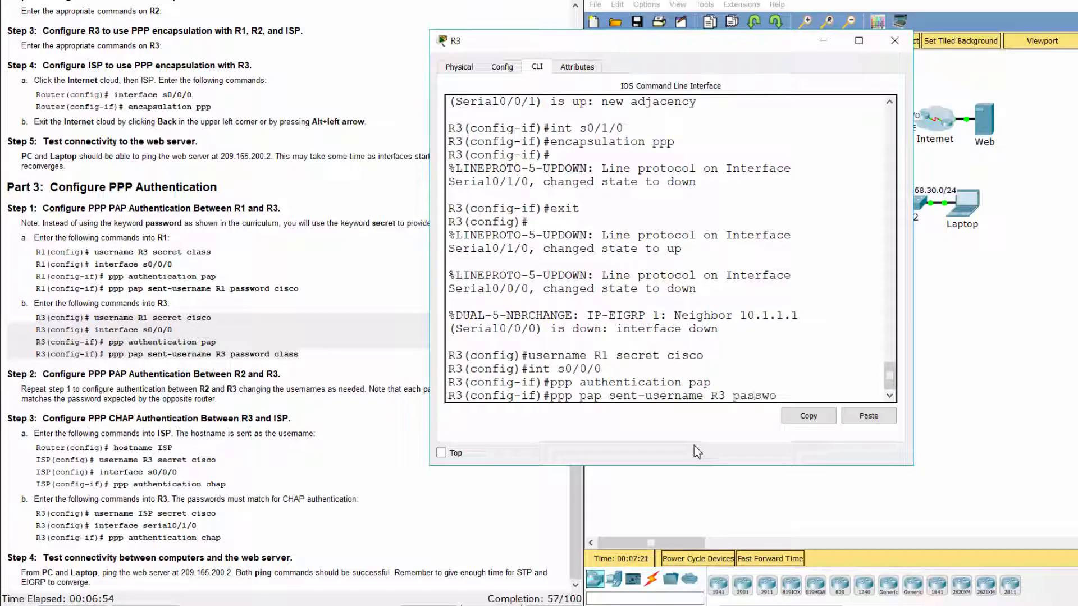
type("rd class")
key("Return")
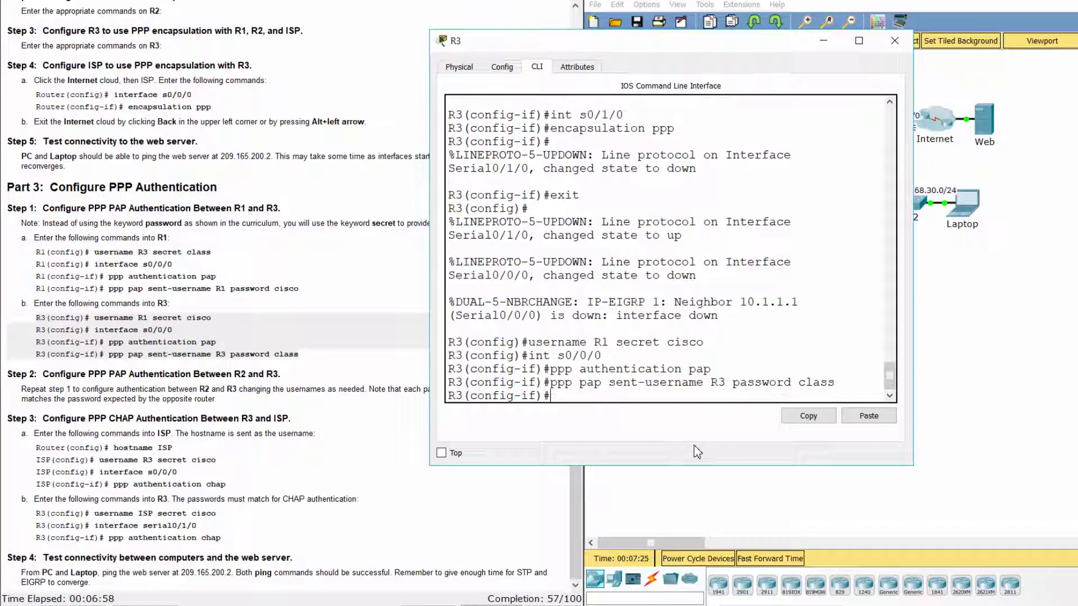
Check the lab instructions, then refresh R3's prompt to see the link status.
left_click(391, 439)
left_click(642, 390)
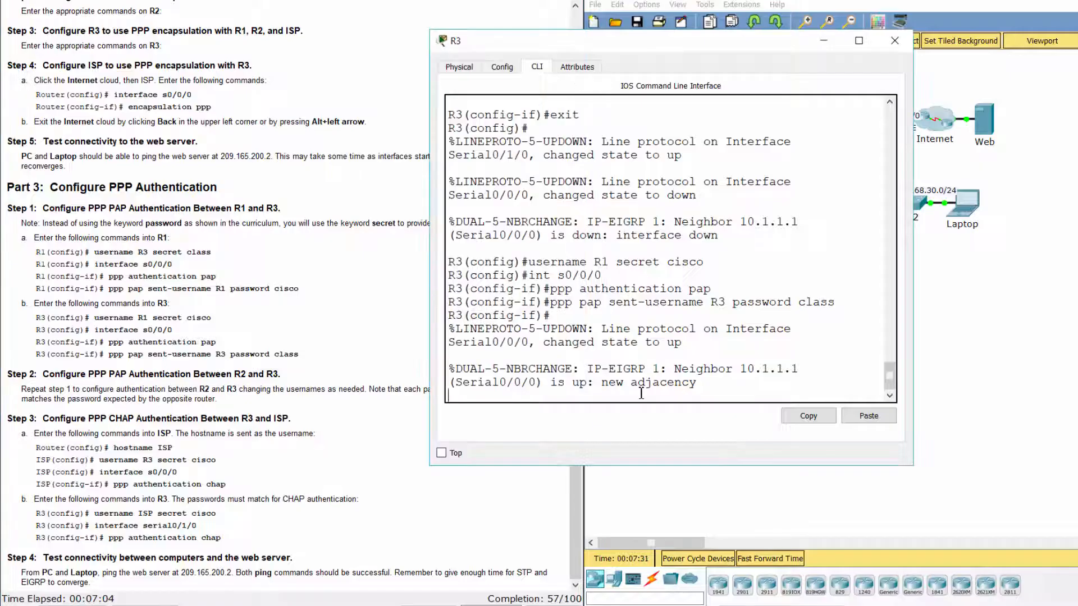
key("Return")
Highlight the Step 2 heading and paragraph for R2 and R3, then return to the topology.
left_click(178, 353)
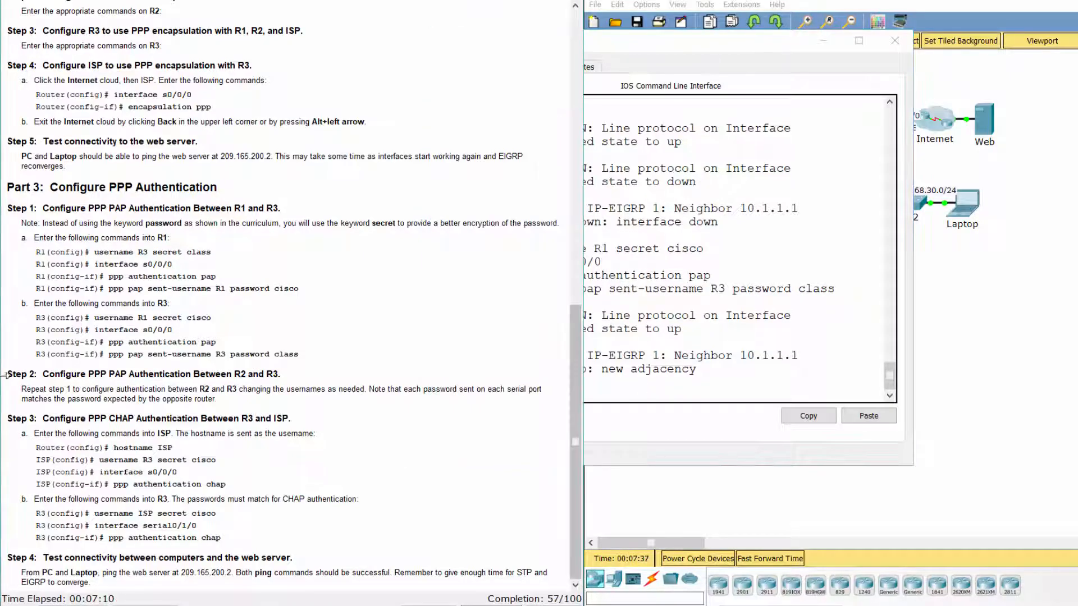
left_click_drag(7, 374, 298, 370)
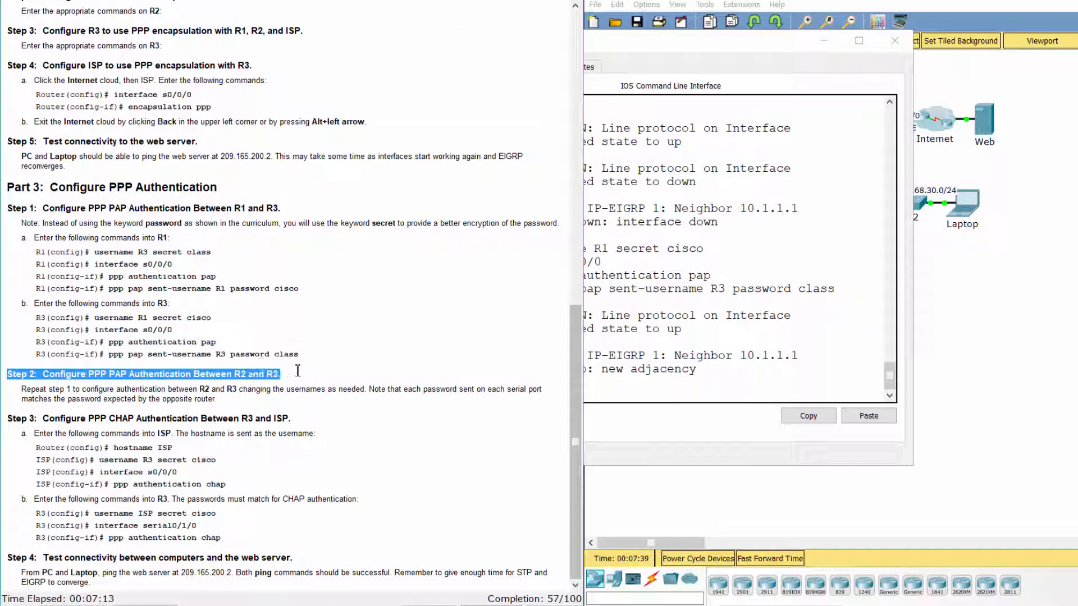
left_click(298, 387)
left_click_drag(20, 389, 244, 396)
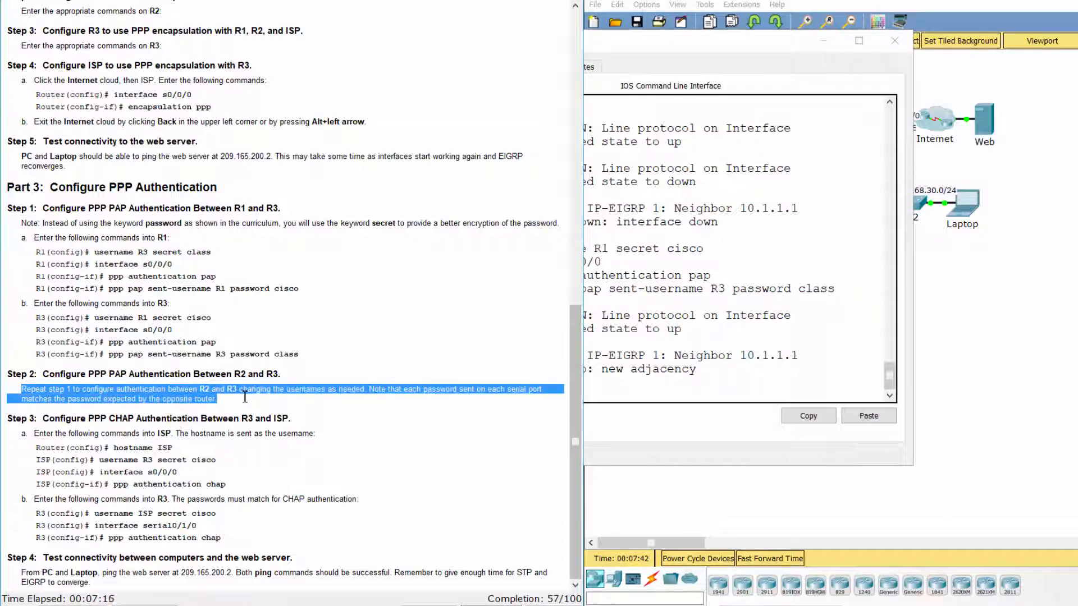
left_click(790, 501)
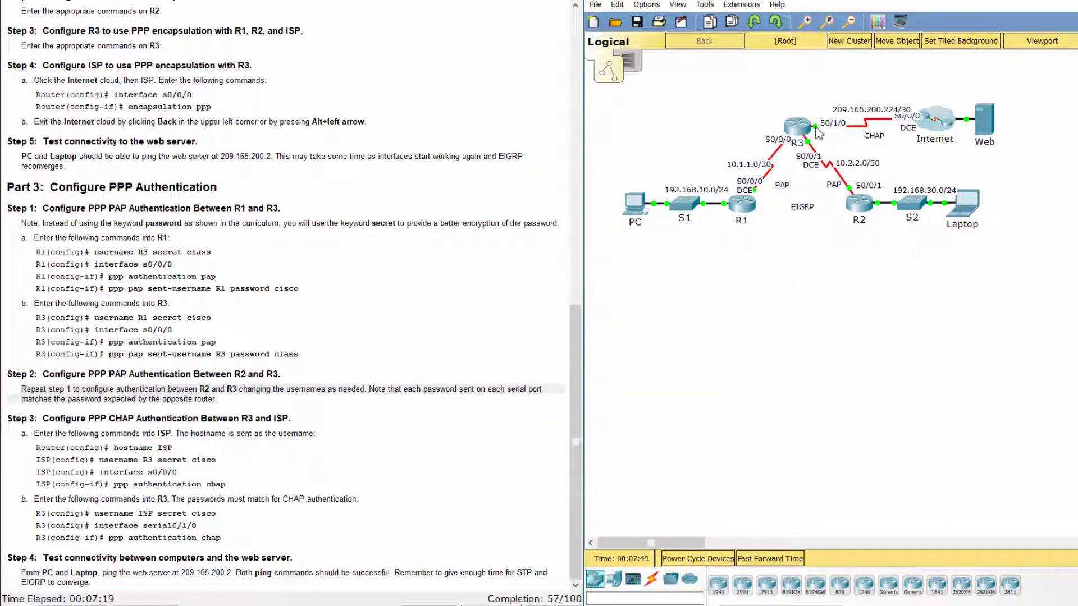
On R2, add a local username R3 with its secret.
left_click(867, 213)
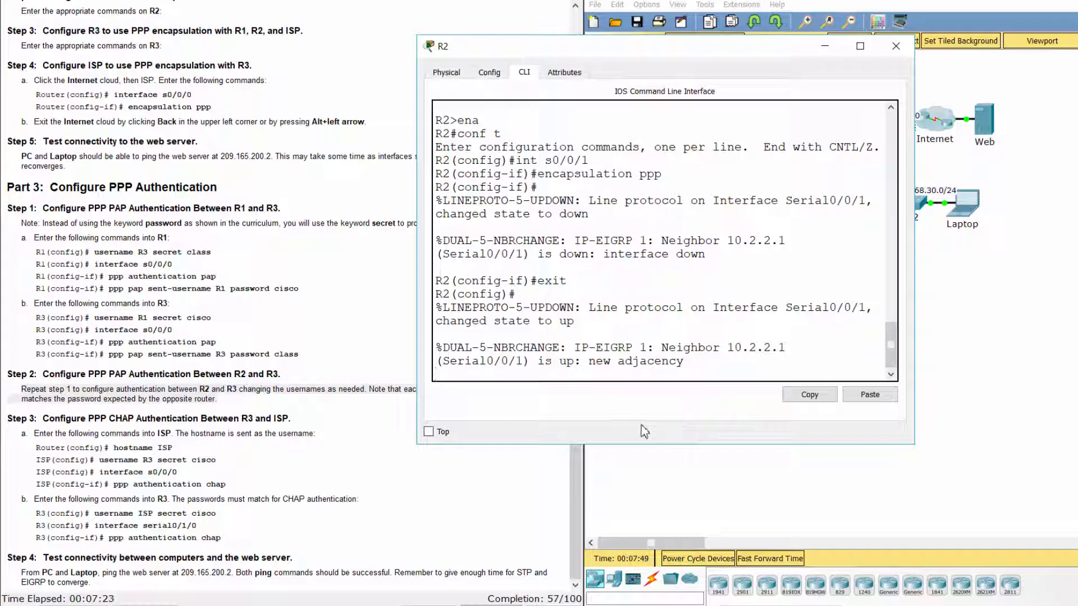
key("Return")
type("user")
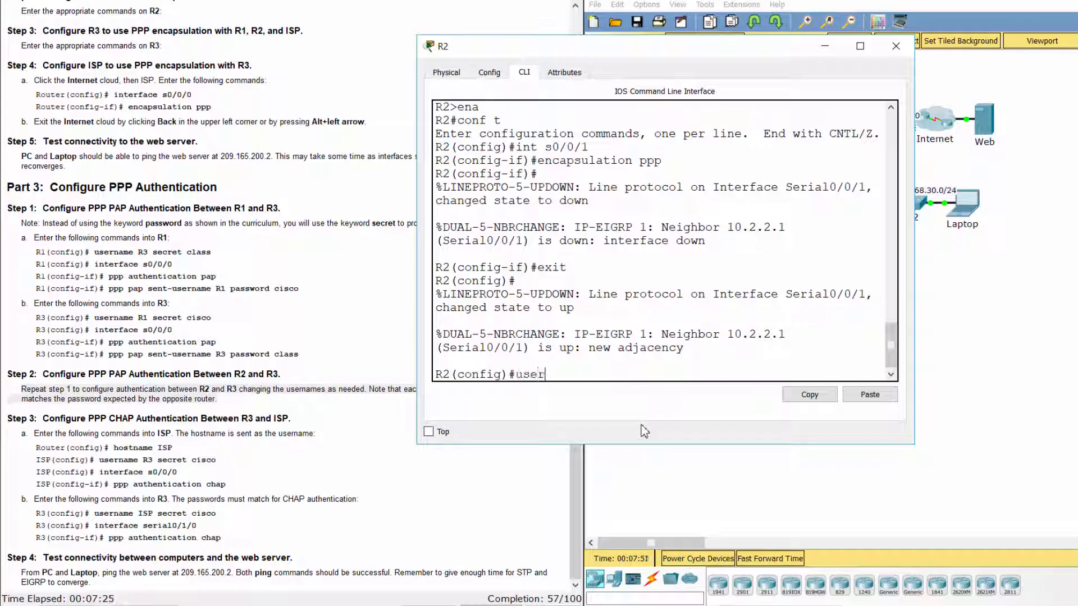
type("name R3 secret class")
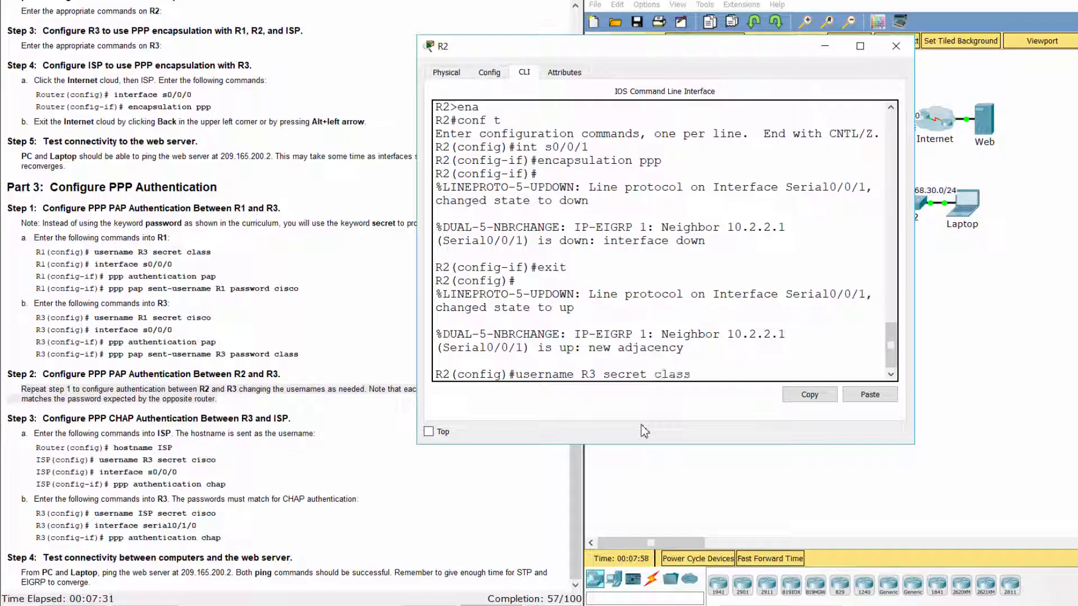
key("Return")
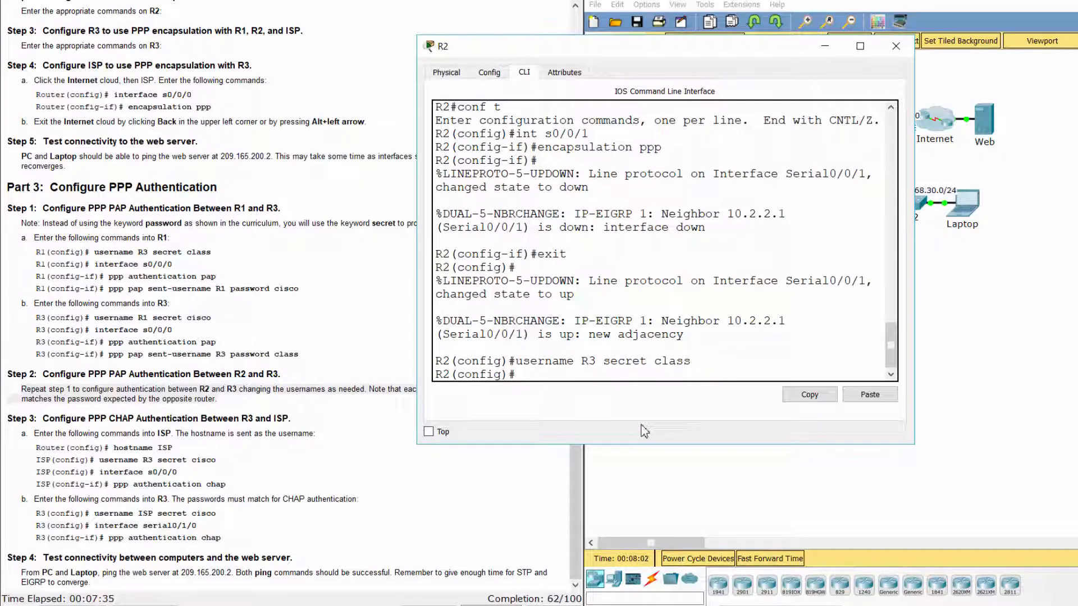
Enable PAP on R2's Serial0/0/1, sending username R2 with its password.
type("int s0/0/1")
key("Return")
type("p ")
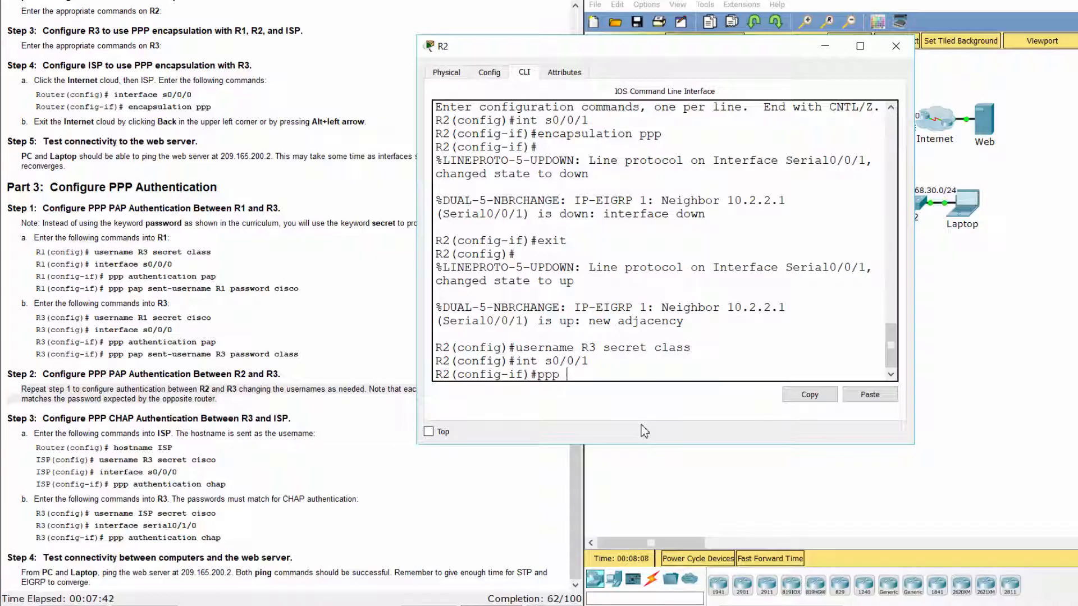
type("authentication pap")
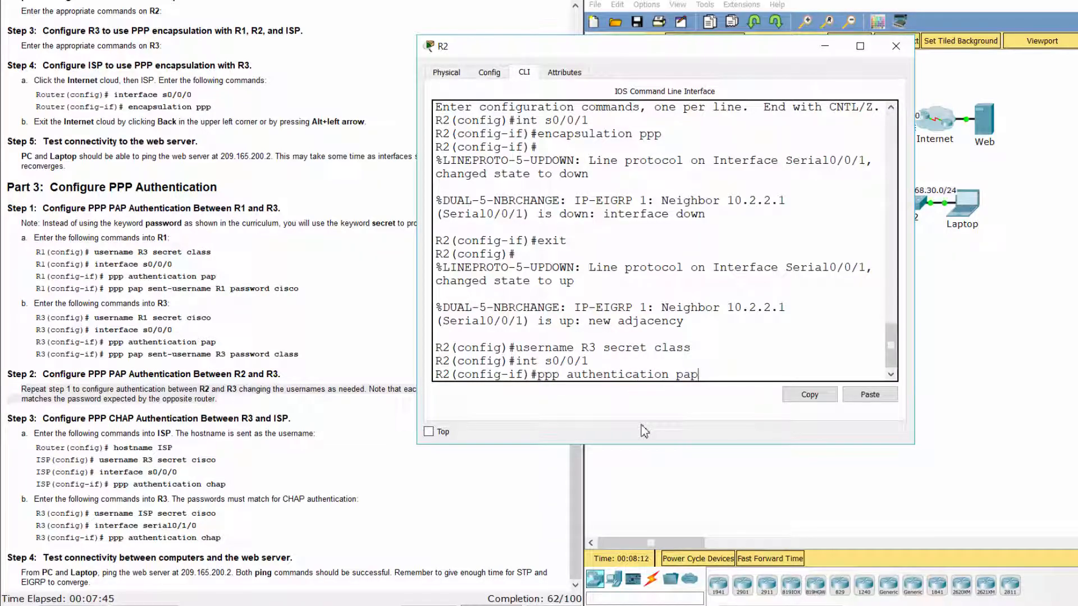
key("Return")
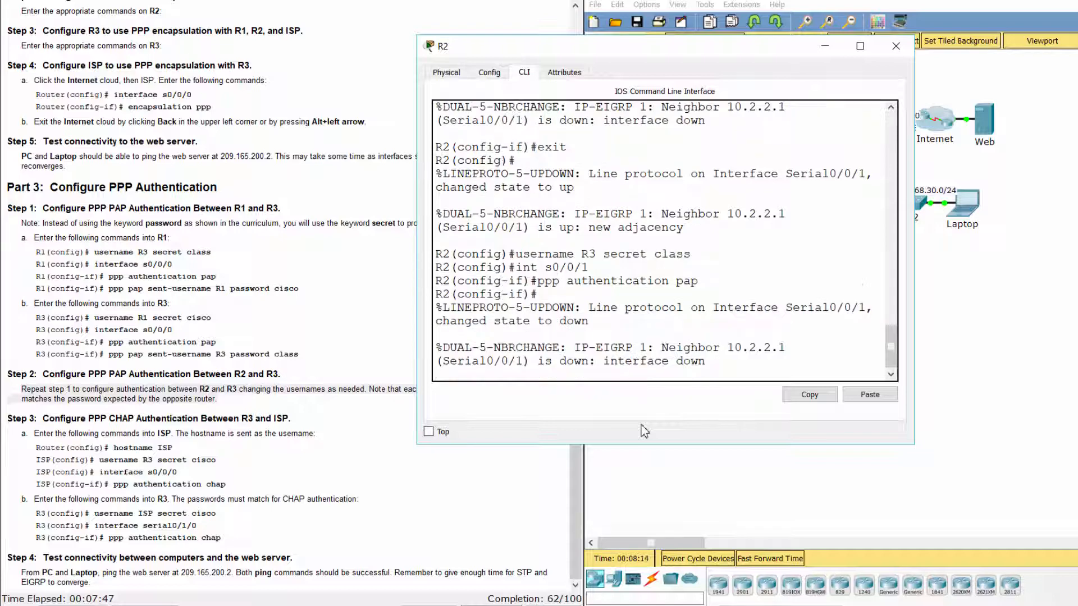
key("Return")
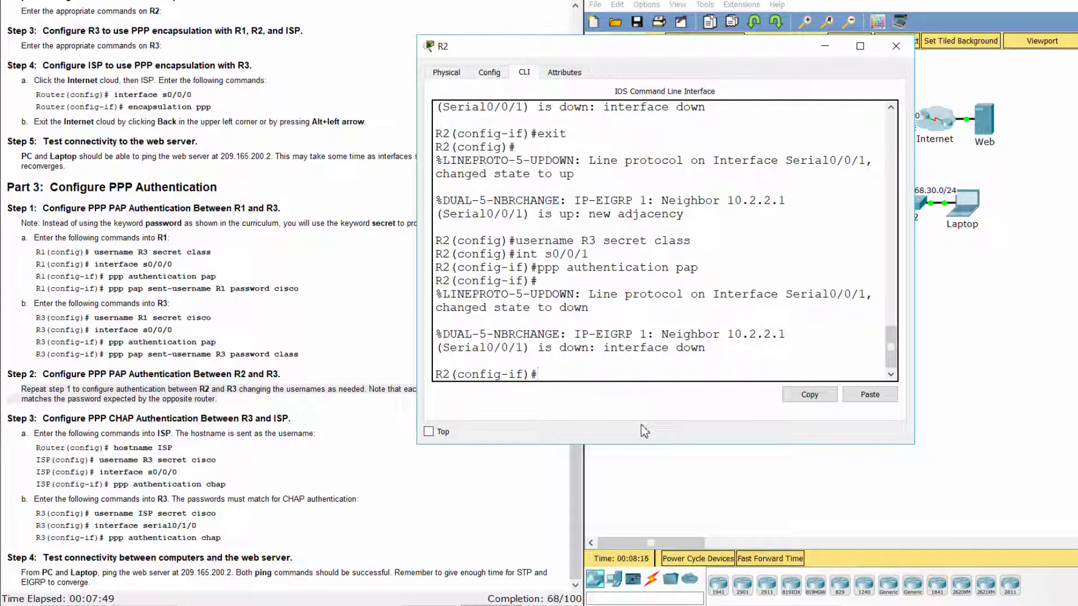
type("ppp pap sent")
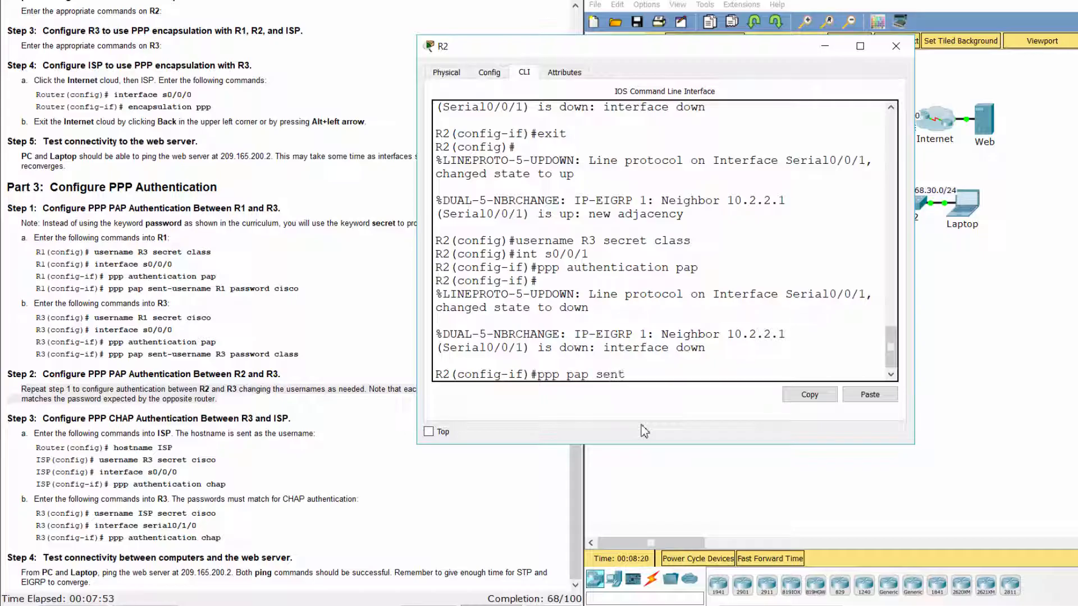
type("-username")
type("R2 password")
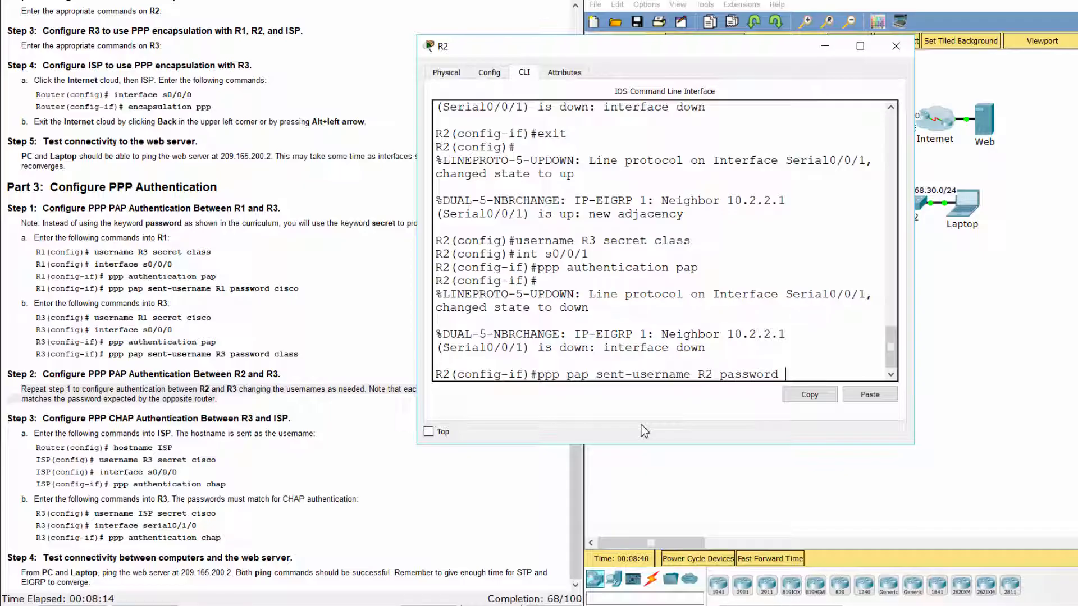
type(" cisco")
key("Return")
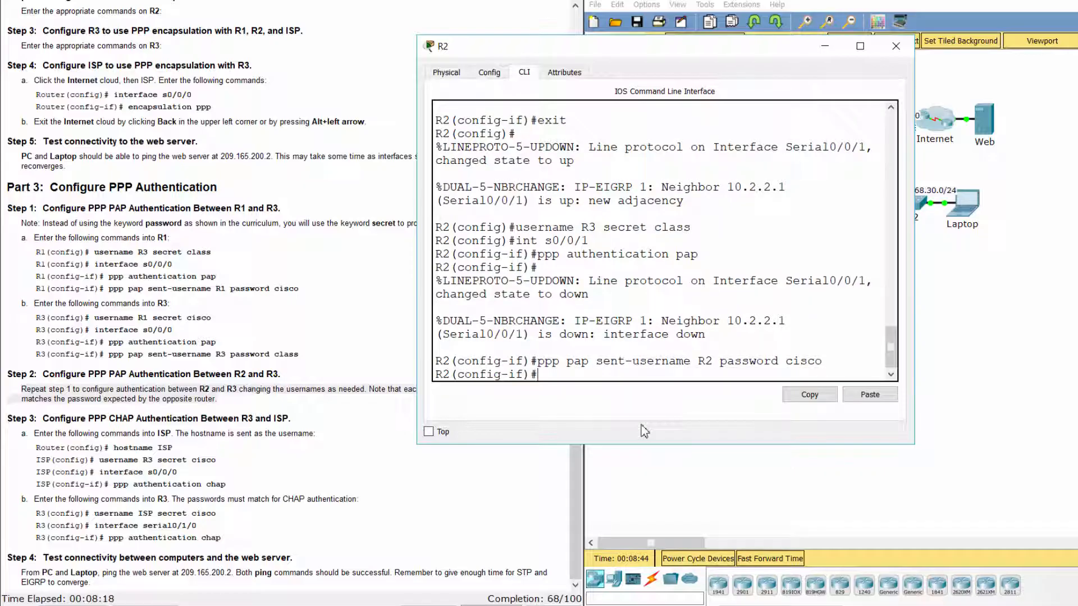
left_click(867, 466)
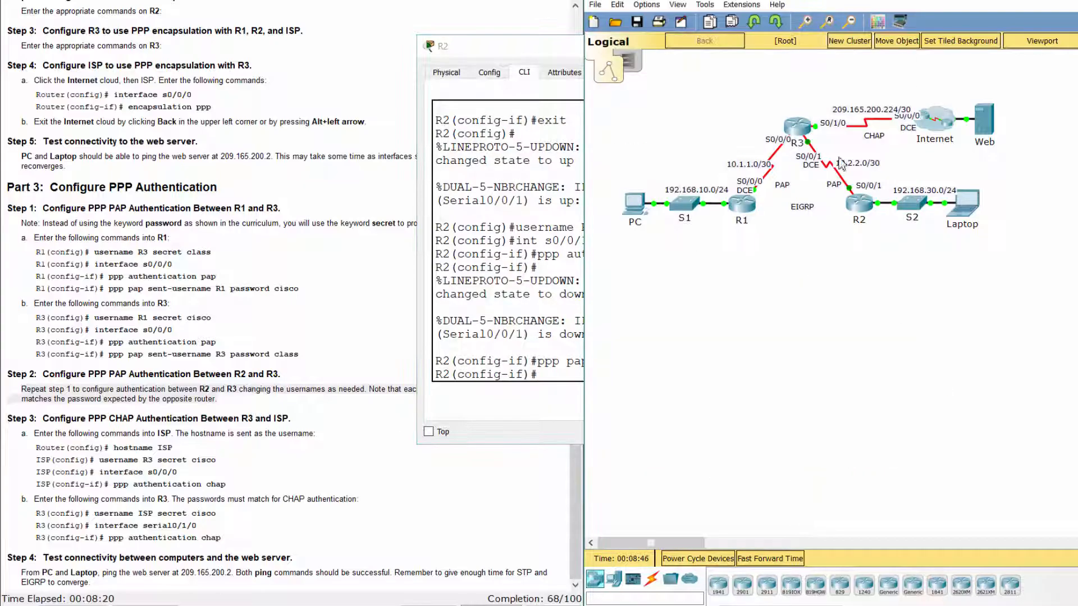
On R3, leave interface mode and add a local username R2 with its secret.
left_click(793, 135)
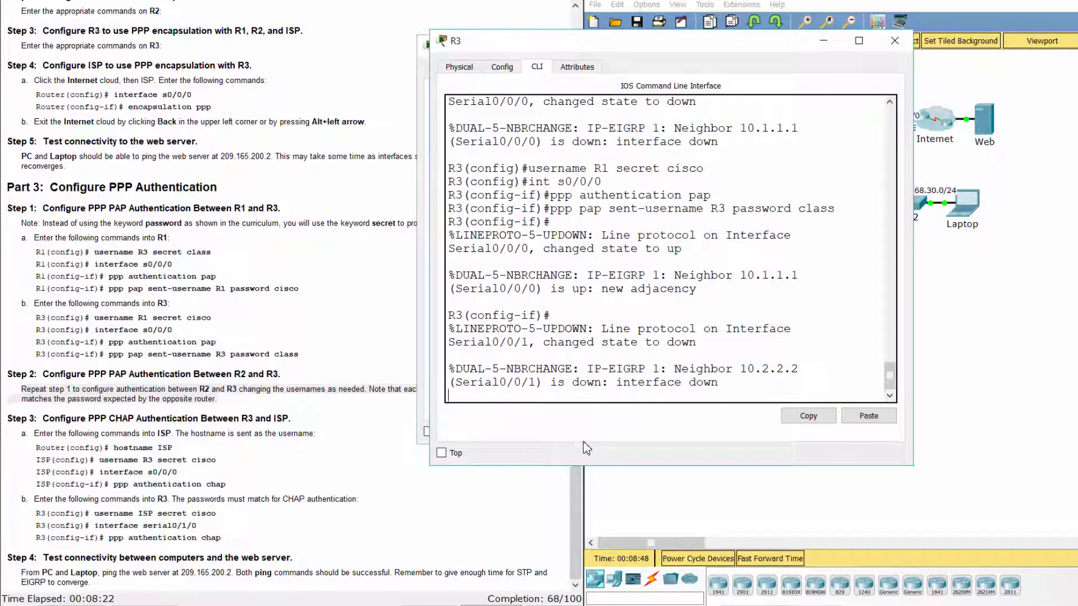
type("exit")
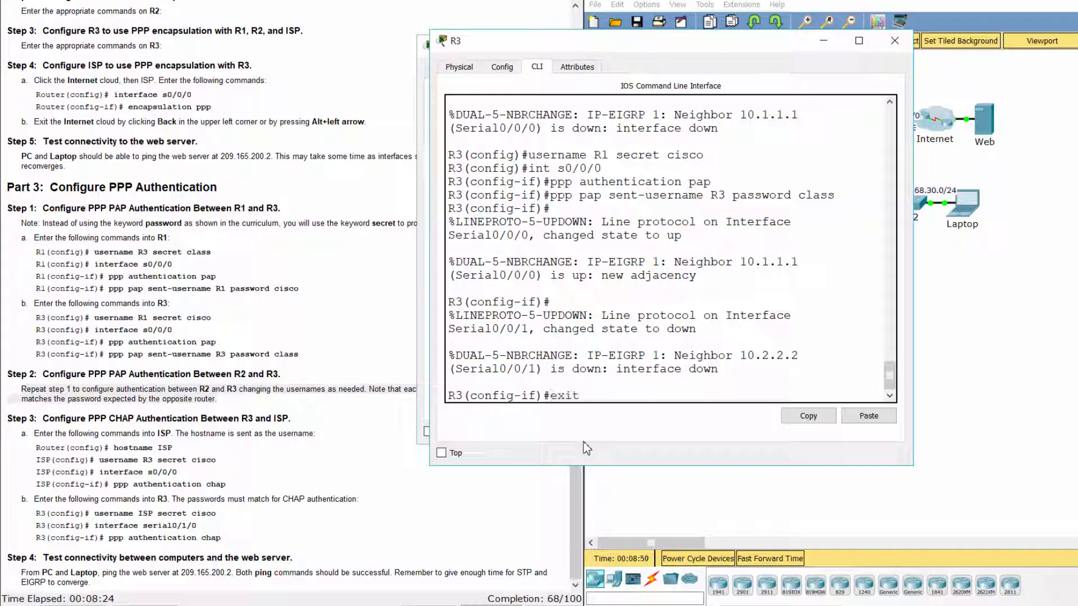
key("Return")
type("username")
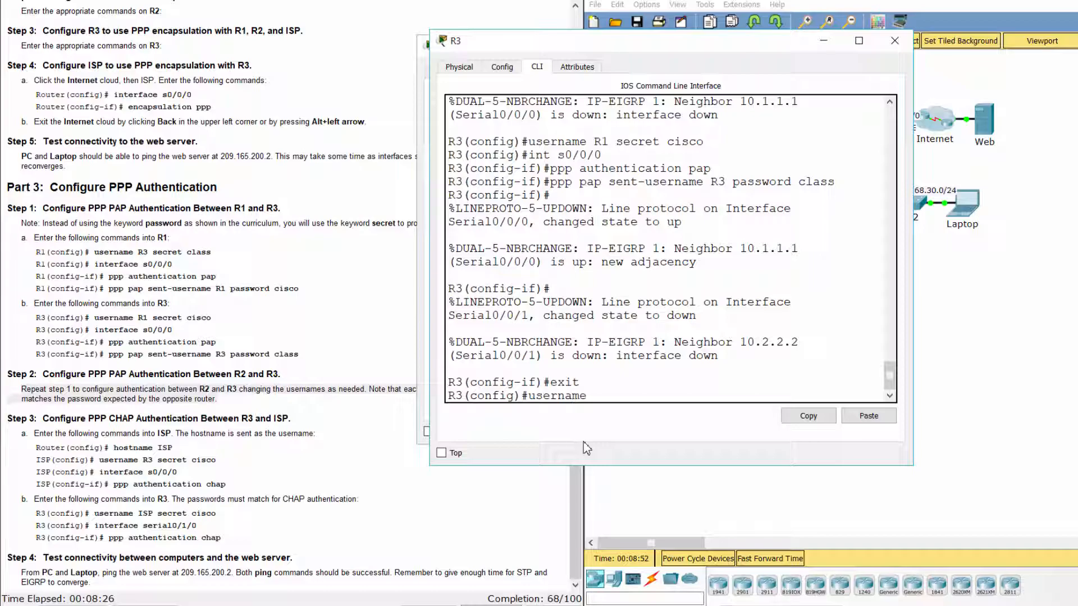
type(" R2 secret cisco")
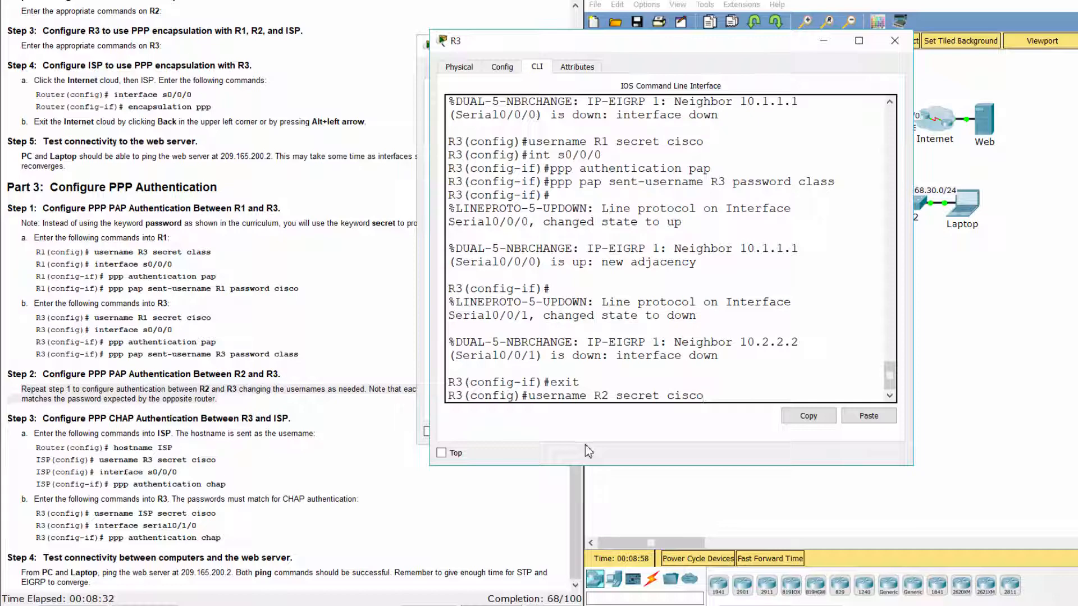
key("Return")
Enable PAP on R3's Serial0/0/1, sending username R3 with its password.
type("int s0/0/1")
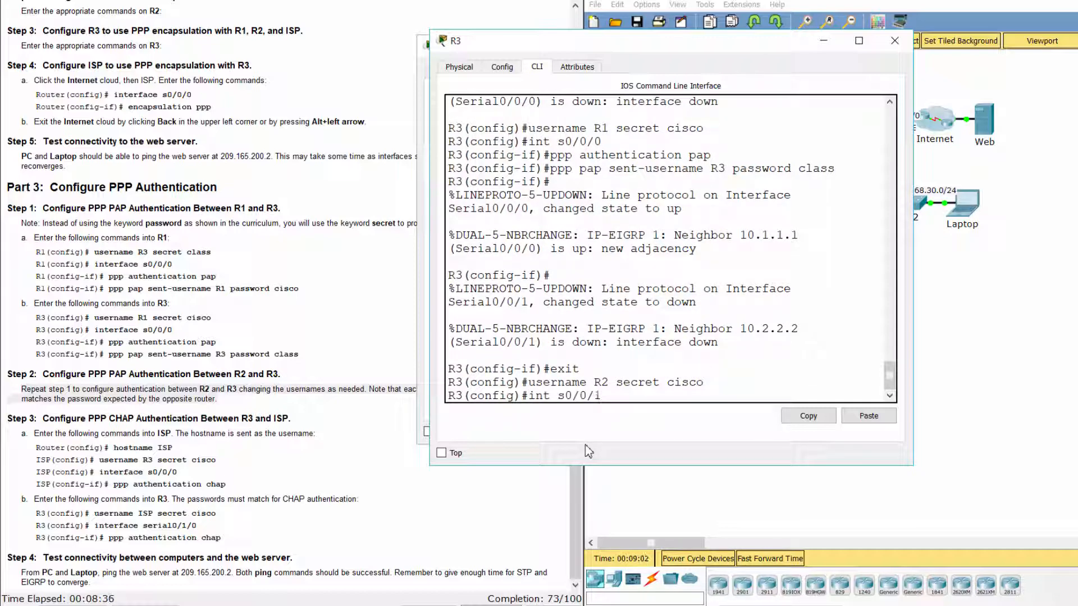
key("Return")
type("ppp ")
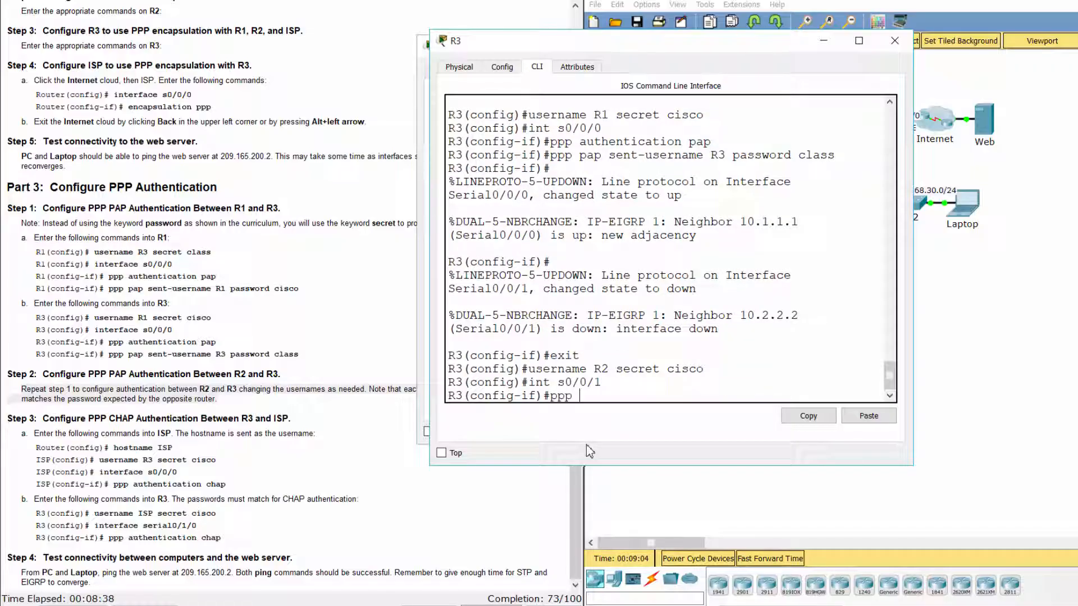
type("authentication pap")
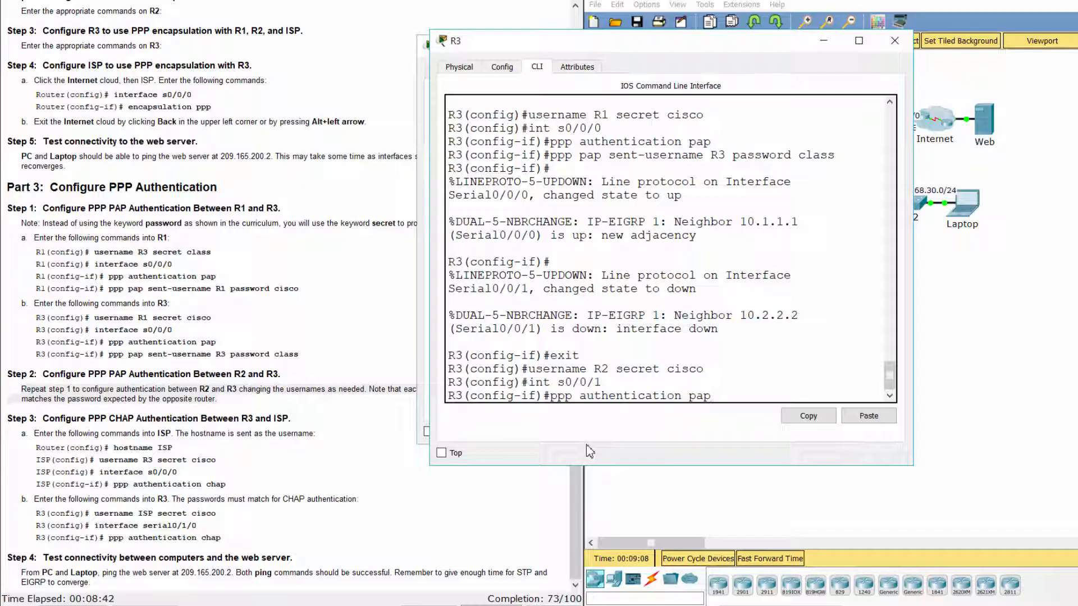
key("Return")
type("ppp pap")
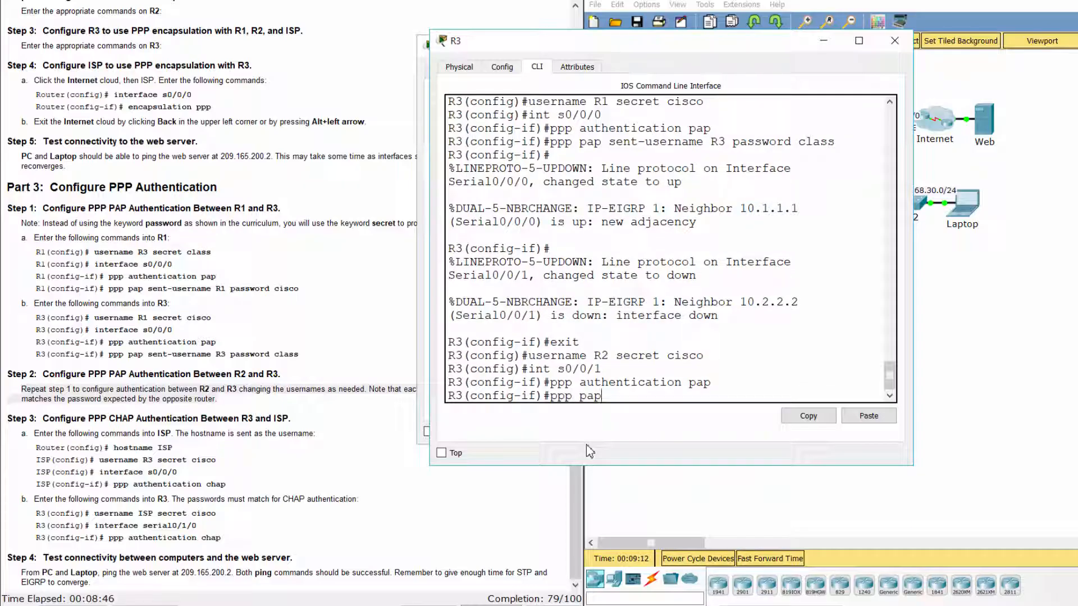
type(" sent-username")
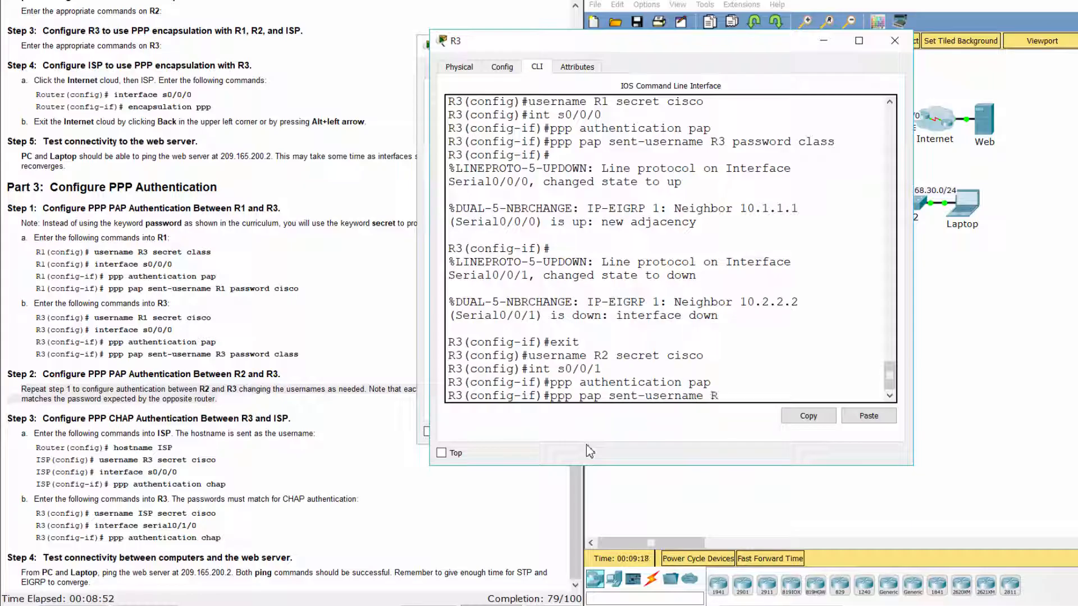
type(" R3 password class")
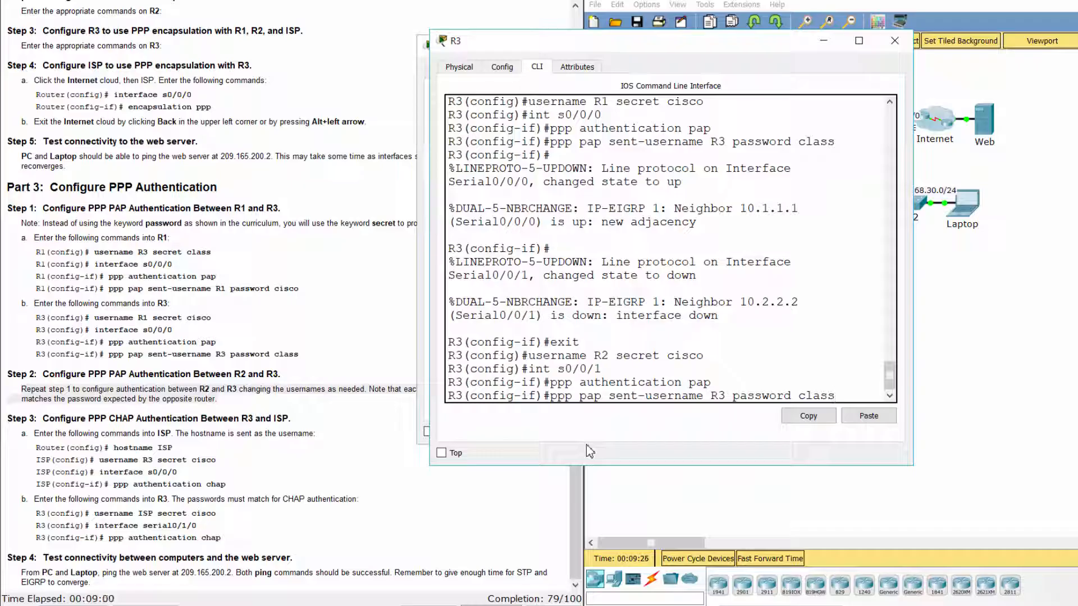
key("Return")
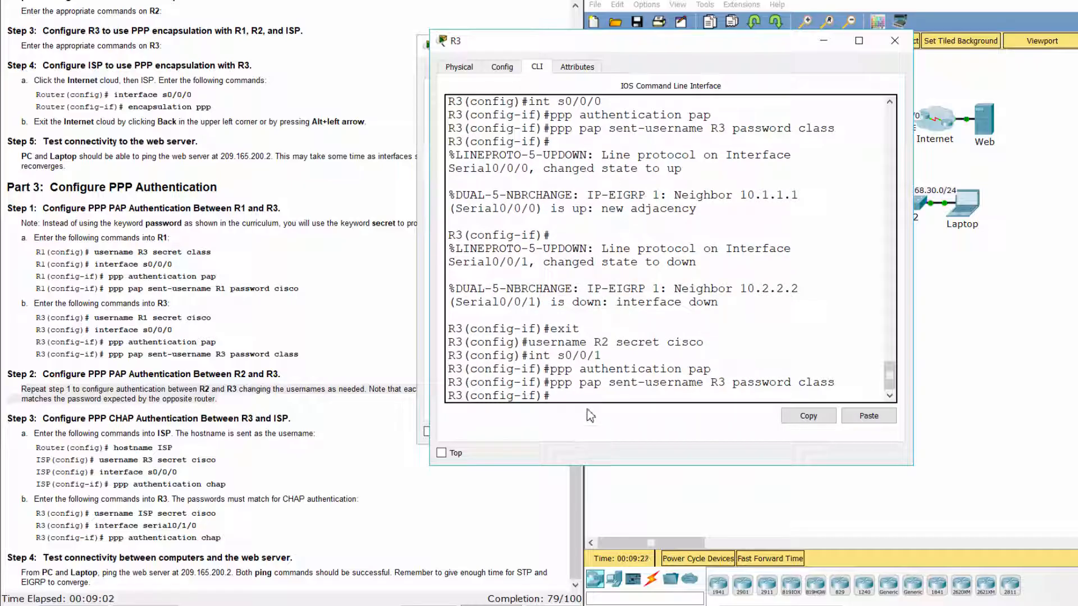
left_click(284, 498)
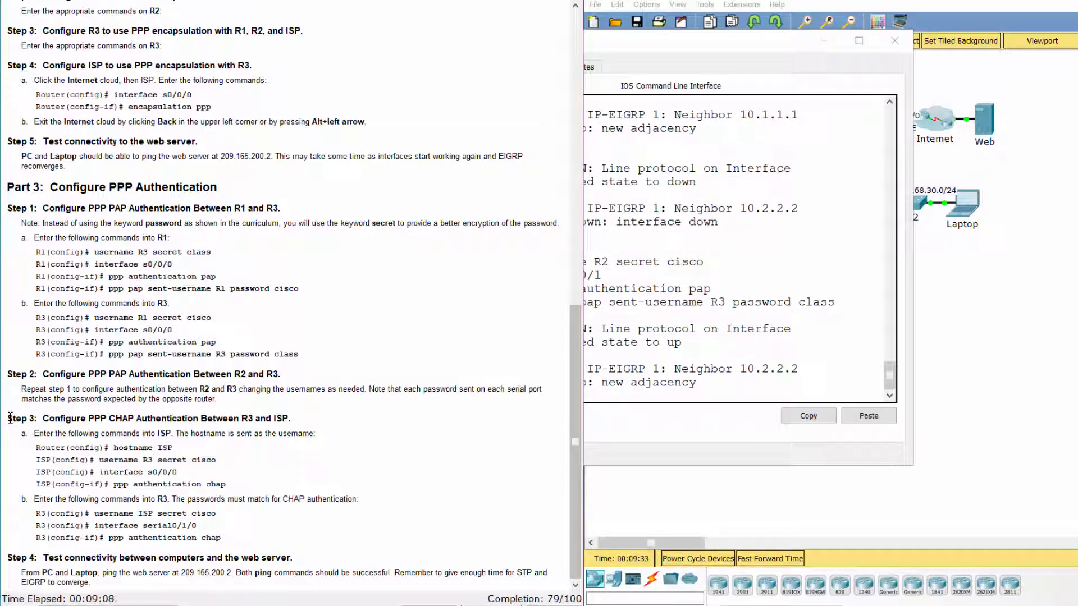
Select the CHAP step's ISP commands, then open the ISP router's CLI inside the Internet cluster.
left_click_drag(9, 418, 310, 422)
left_click(269, 449)
left_click_drag(34, 448, 260, 484)
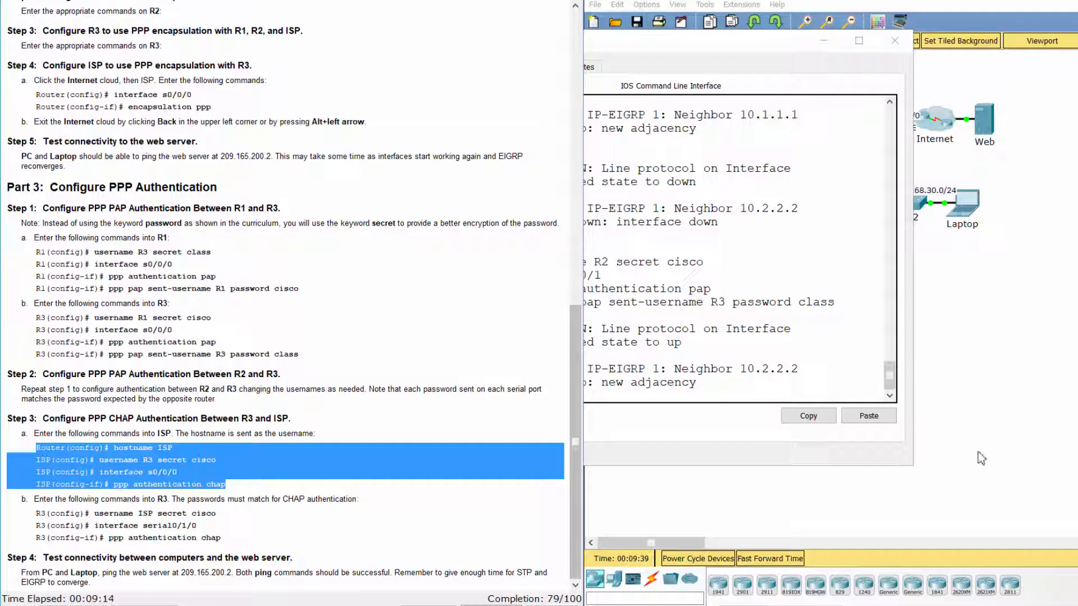
left_click(893, 498)
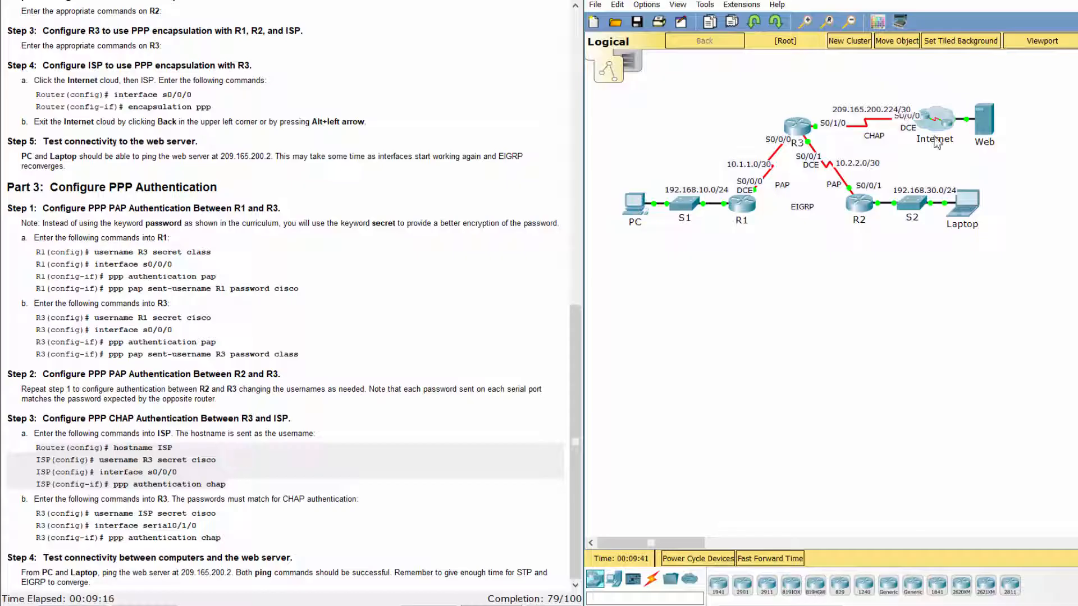
left_click(938, 117)
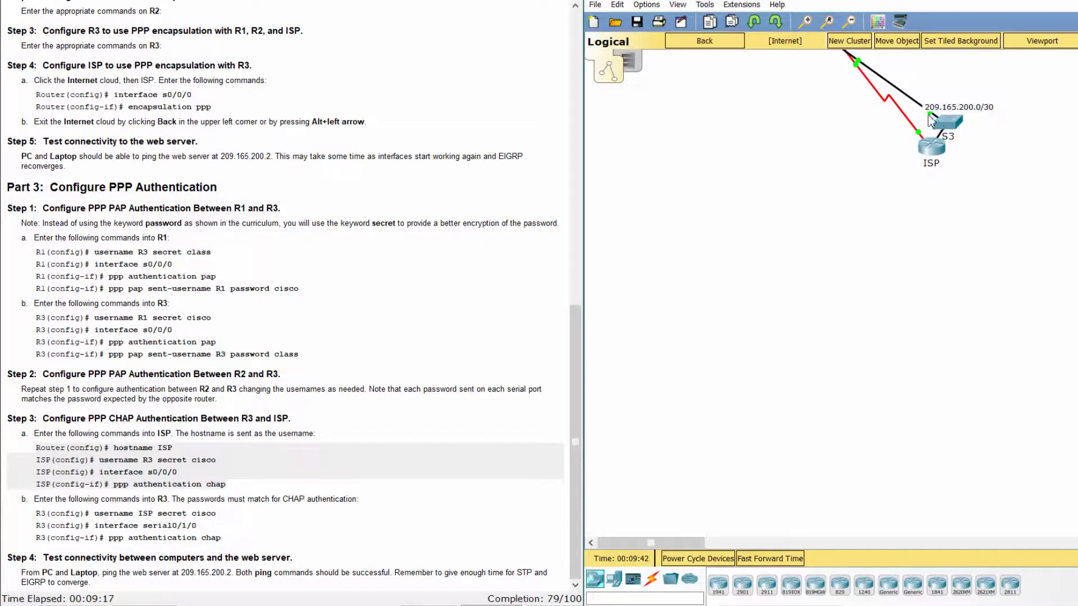
left_click(932, 147)
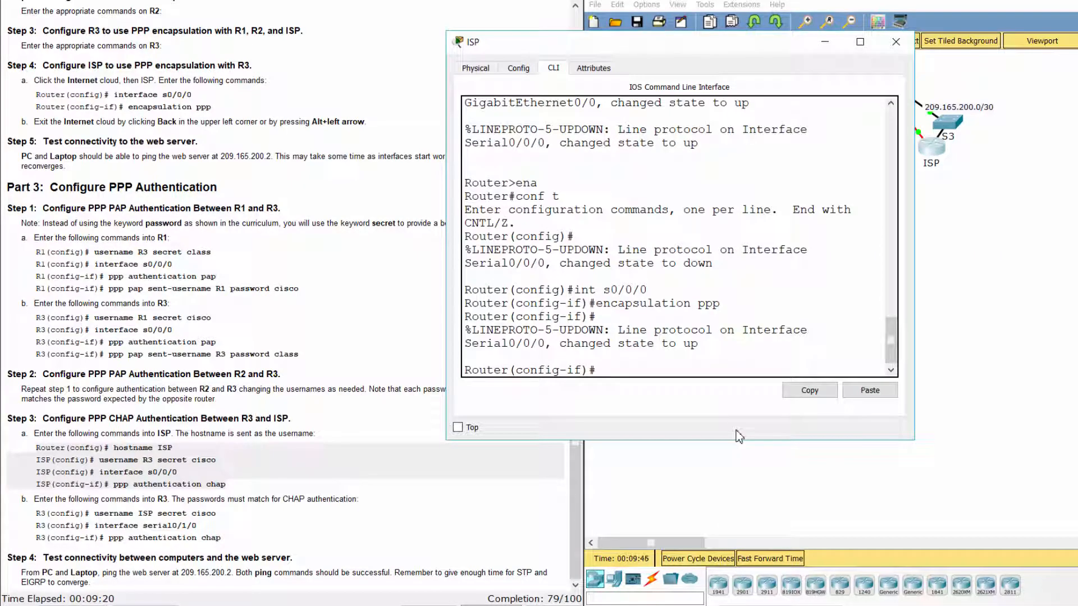
Leave interface mode and set the router's hostname to ISP.
type("exit")
key("Return")
type("h")
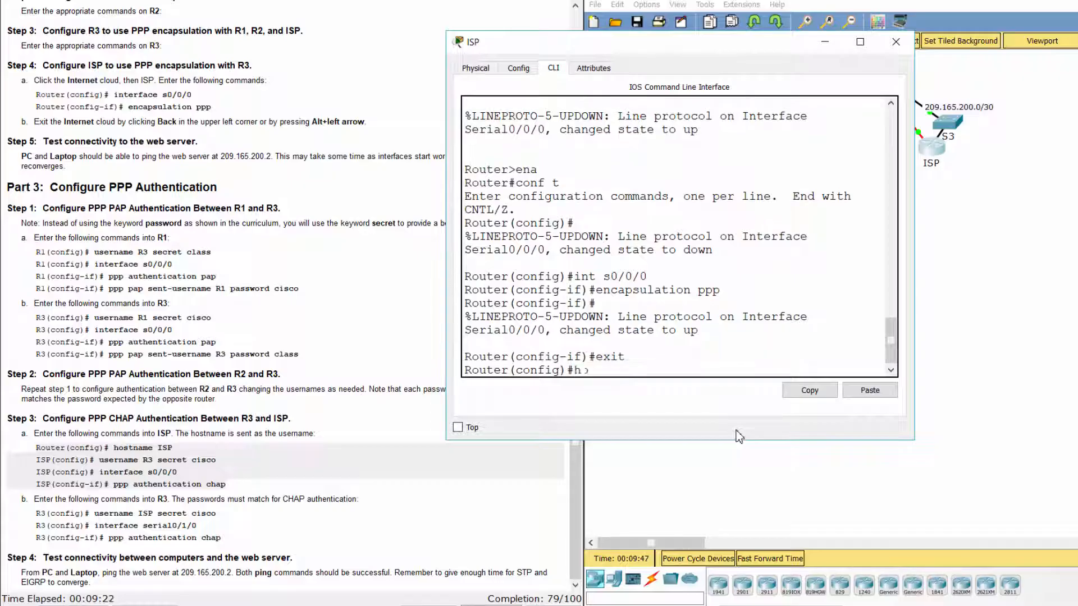
type("ostname ISP")
key("Return")
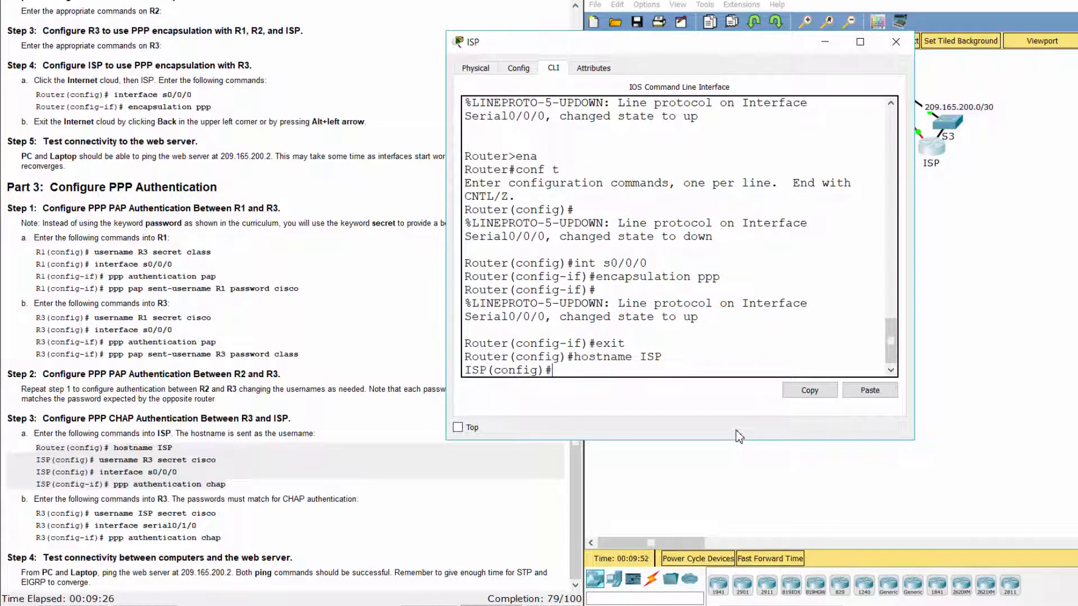
Add a local username R3 with its secret and enable CHAP on Serial0/0/0.
type("username R3 ")
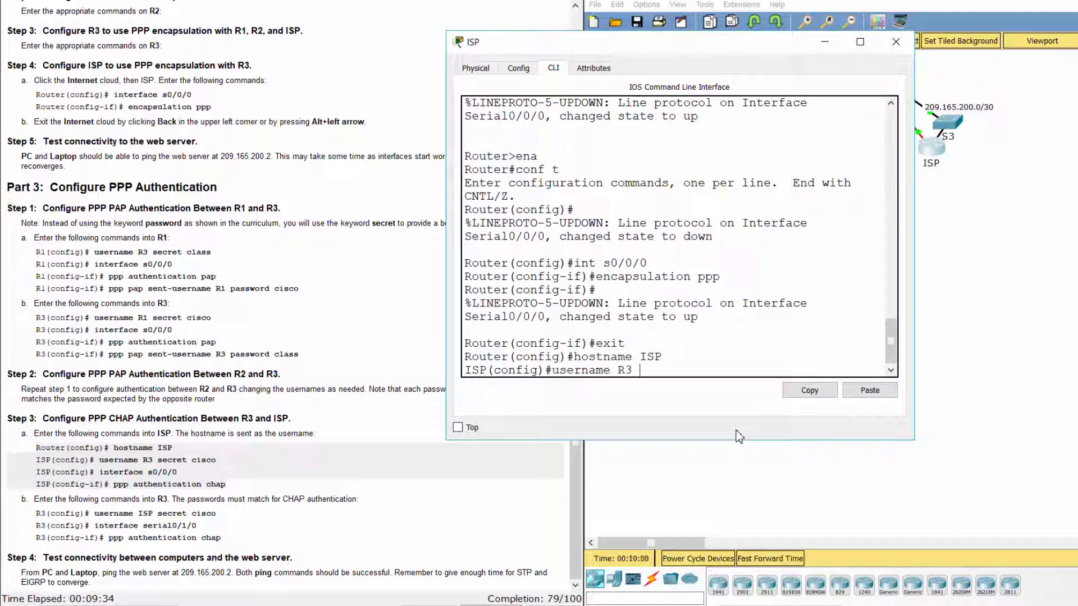
type("secret cisc")
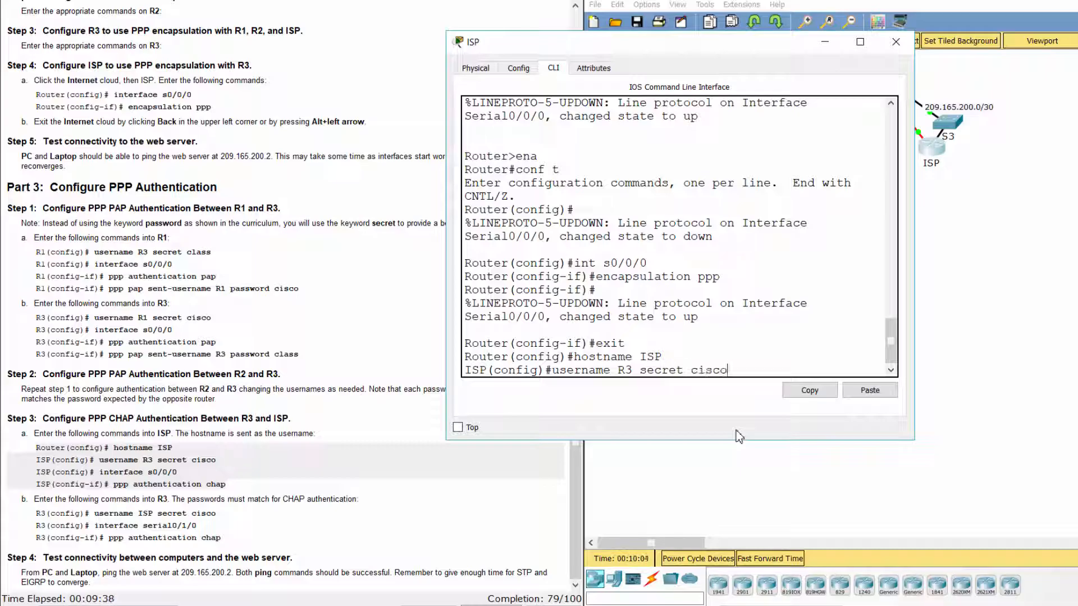
type("o")
key("Return")
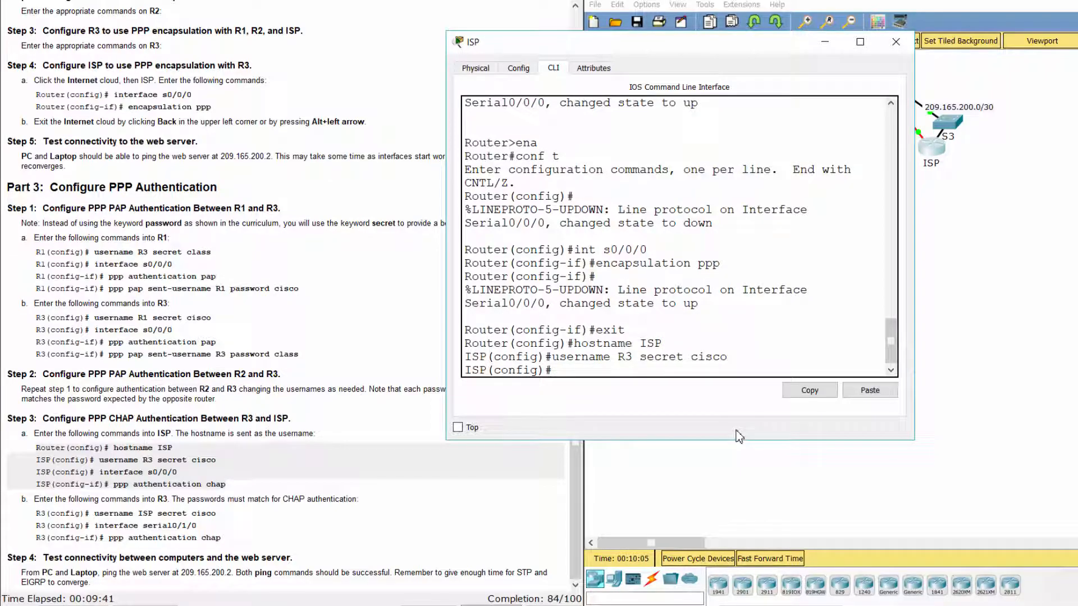
type("int s0/0/0")
key("Return")
type("ppp")
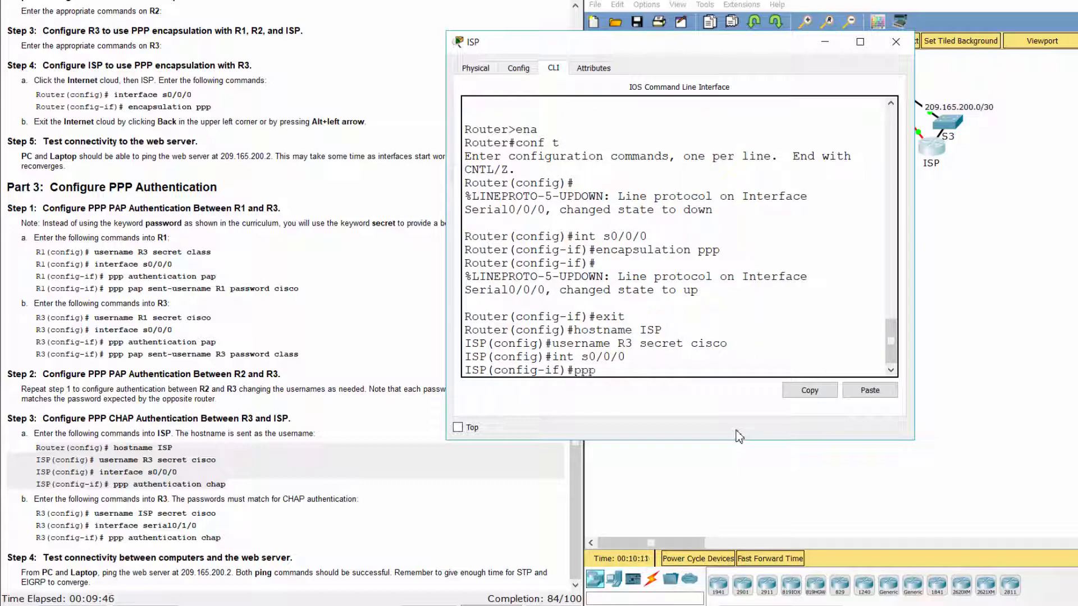
type(" authentication chap")
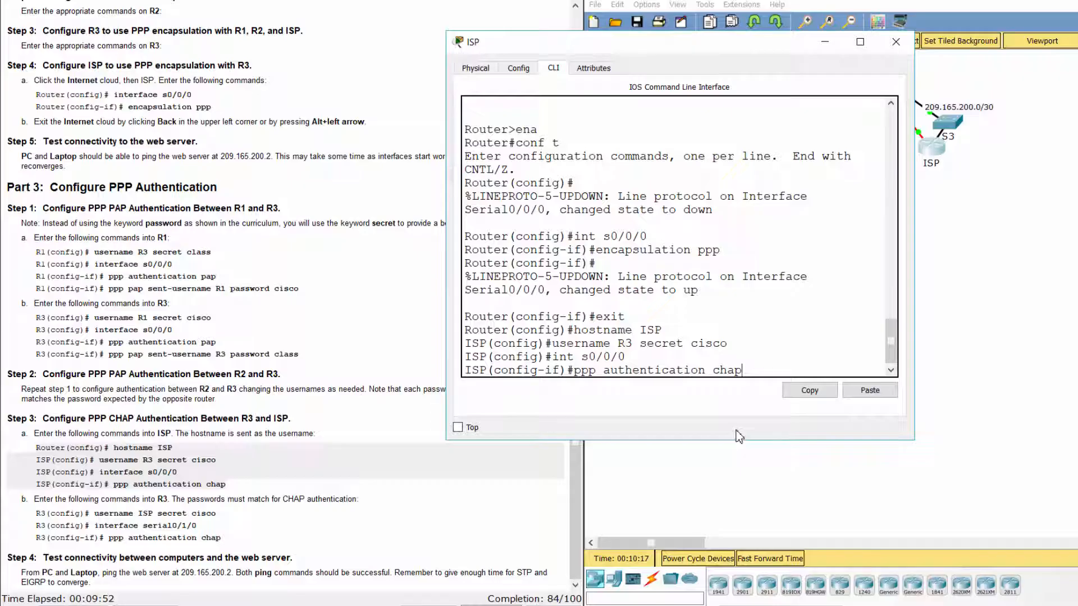
key("Return")
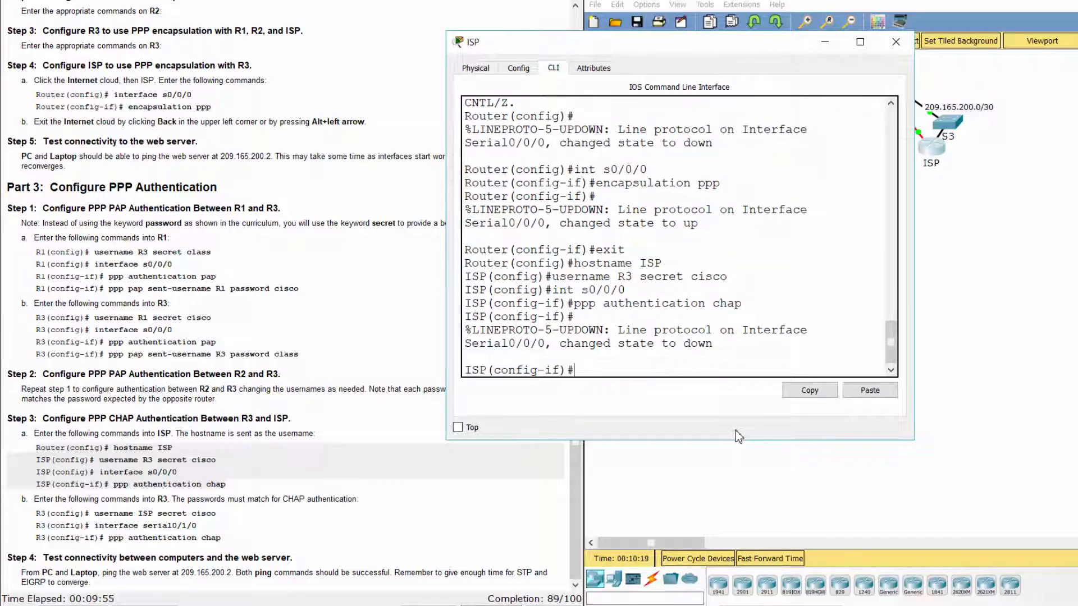
Select R3's CHAP commands, go back to the root topology, and open R3's CLI.
left_click(312, 489)
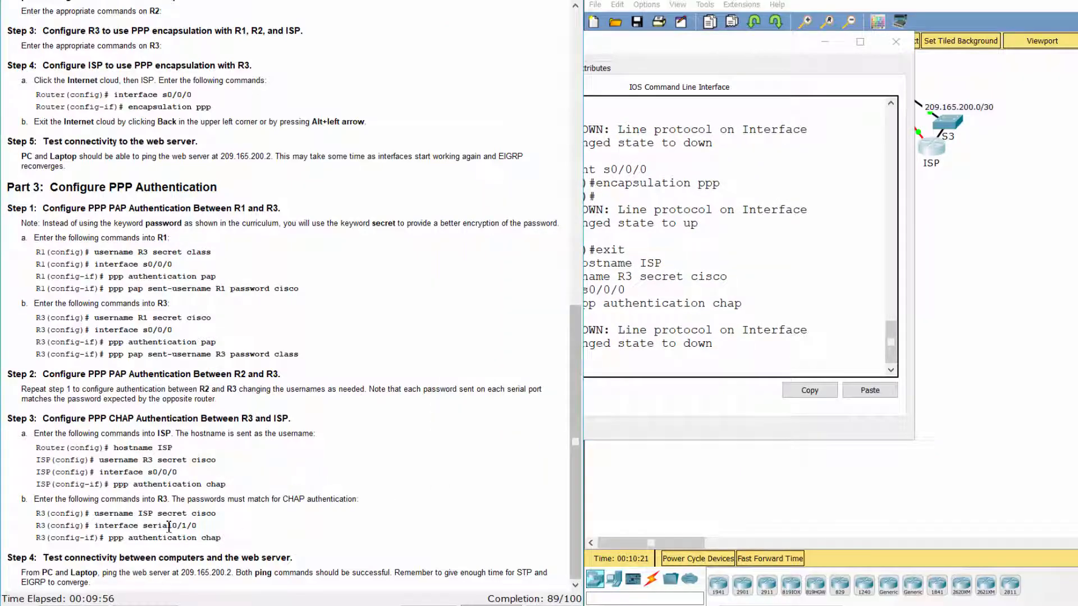
left_click_drag(36, 513, 253, 529)
left_click(790, 481)
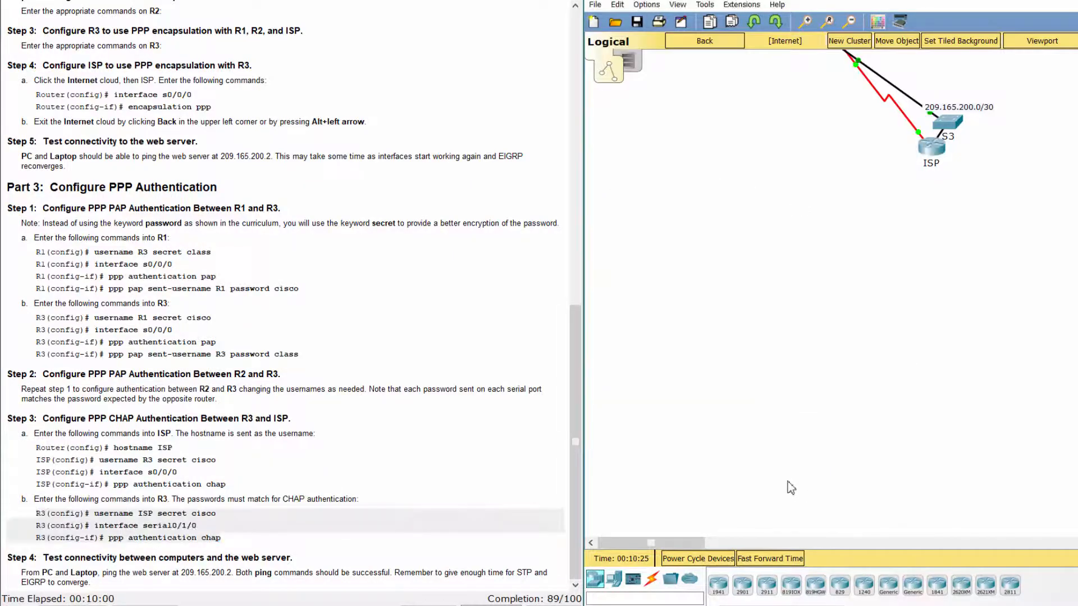
left_click(706, 40)
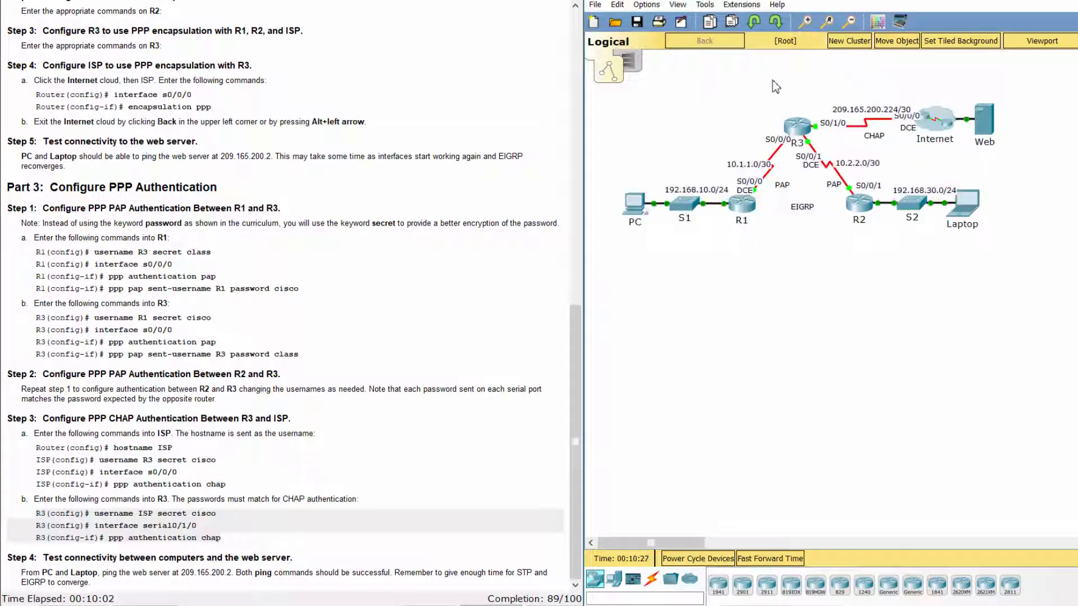
left_click(797, 127)
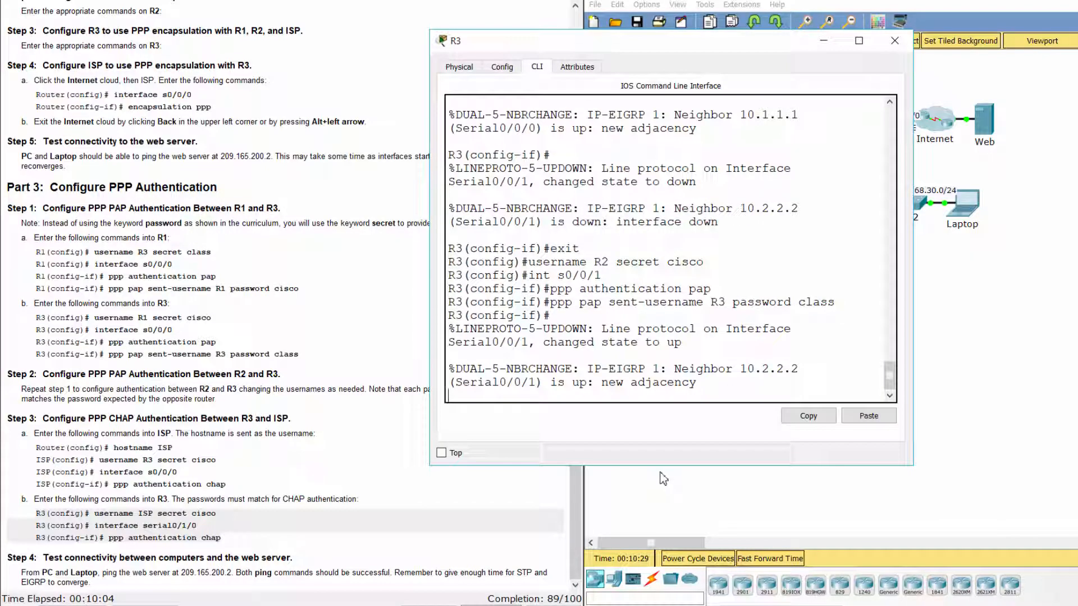
On R3, leave interface mode and add a local username ISP with its secret.
key("Return")
type("exit")
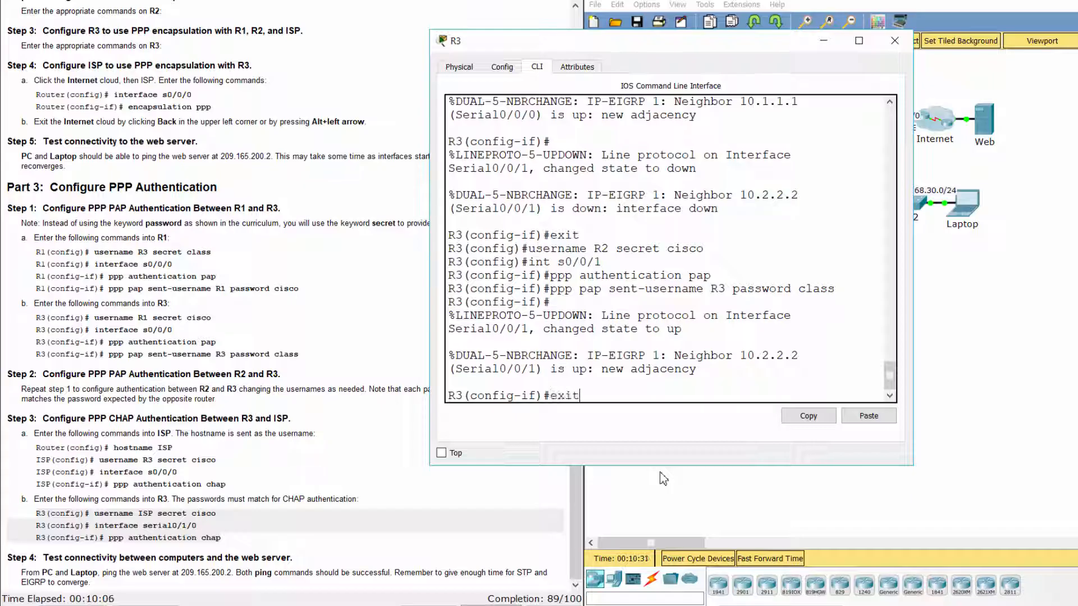
key("Return")
type("u")
key("BackSpace")
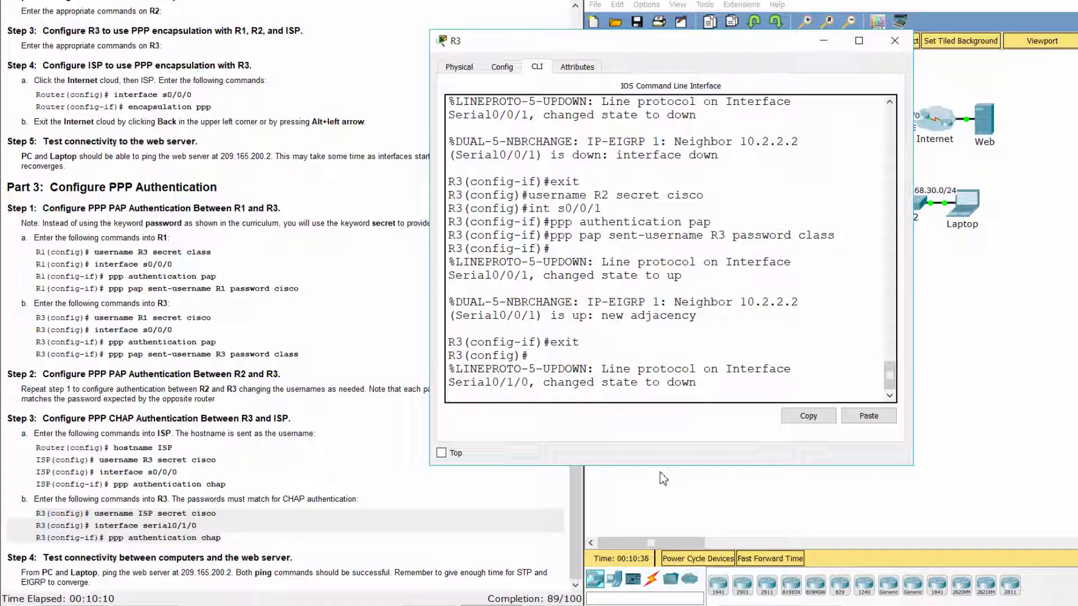
key("Return")
type("username")
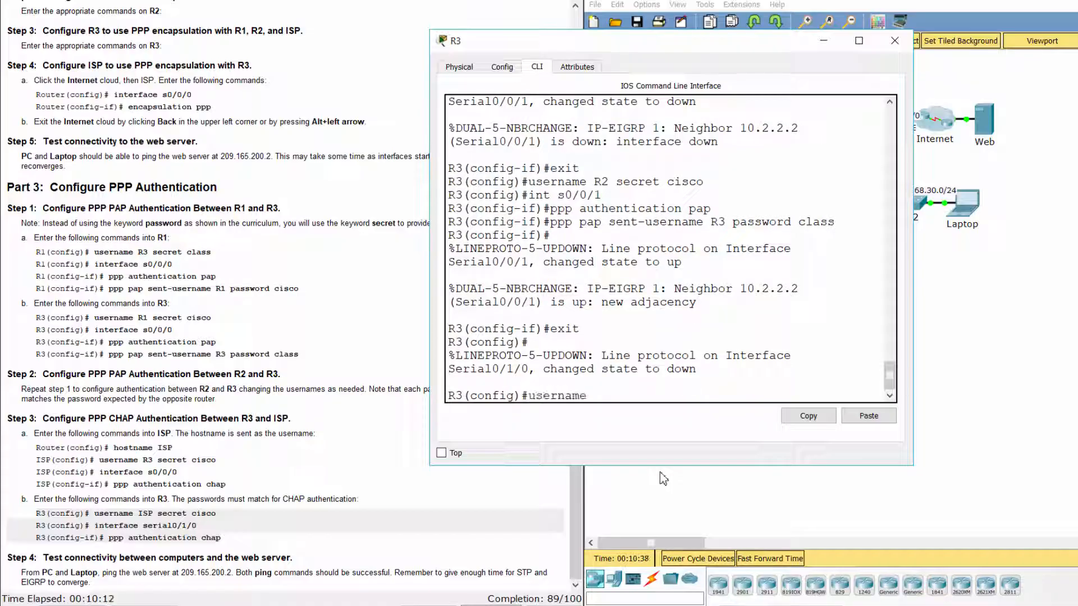
type(" ISP secret cisco")
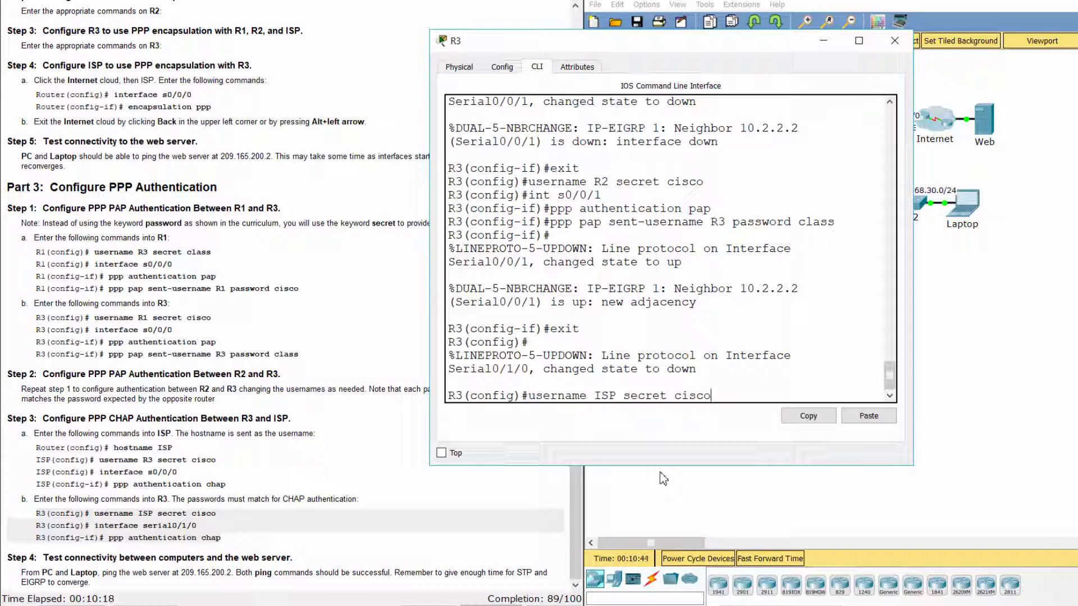
key("Return")
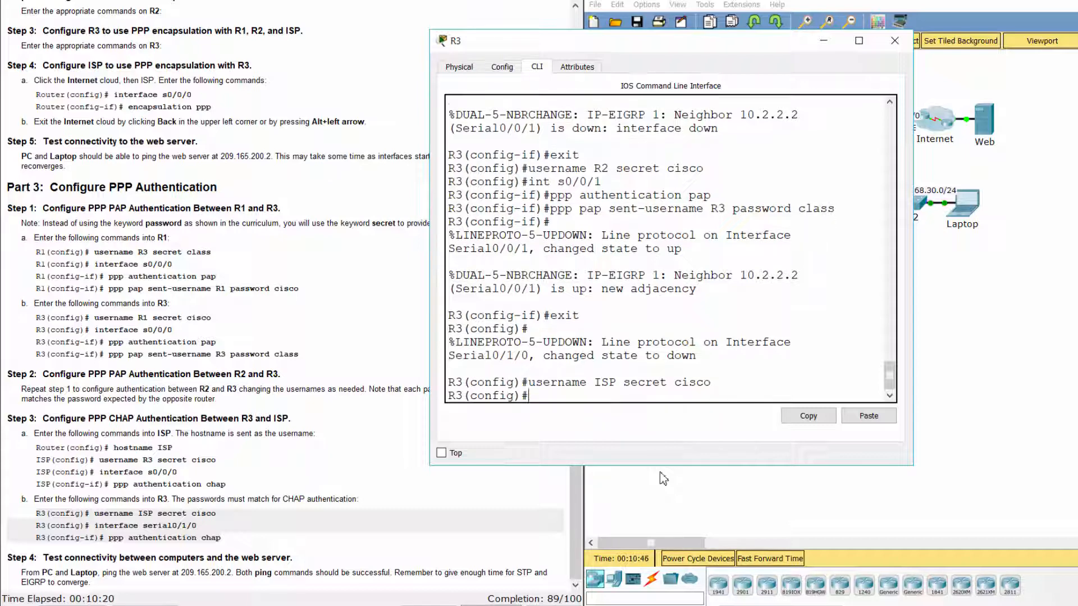
Enable CHAP authentication on R3's Serial0/1/0.
type("int")
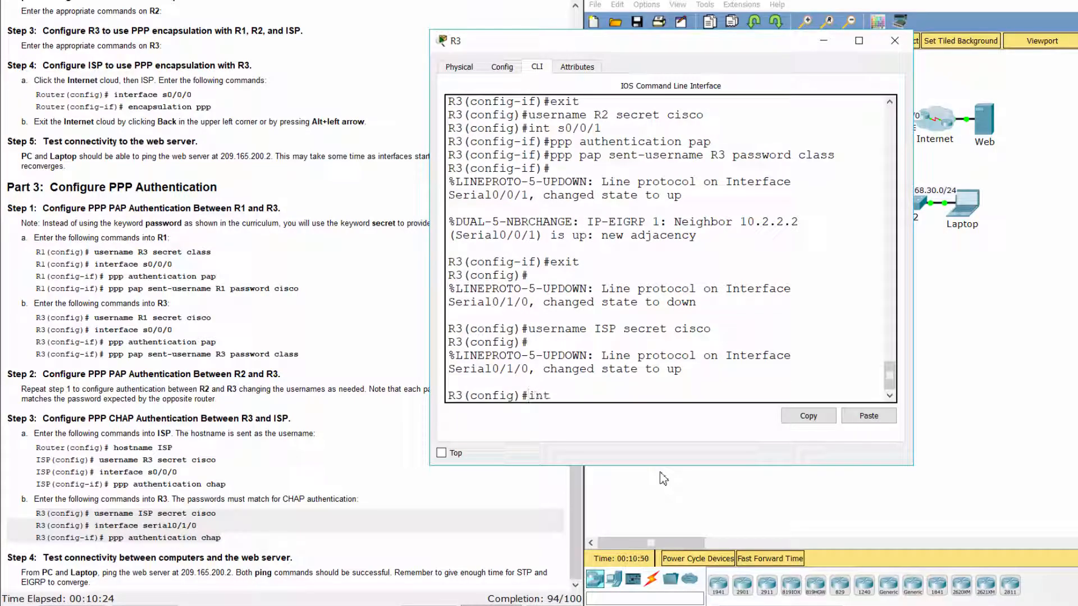
type(" s0/1/0")
key("Return")
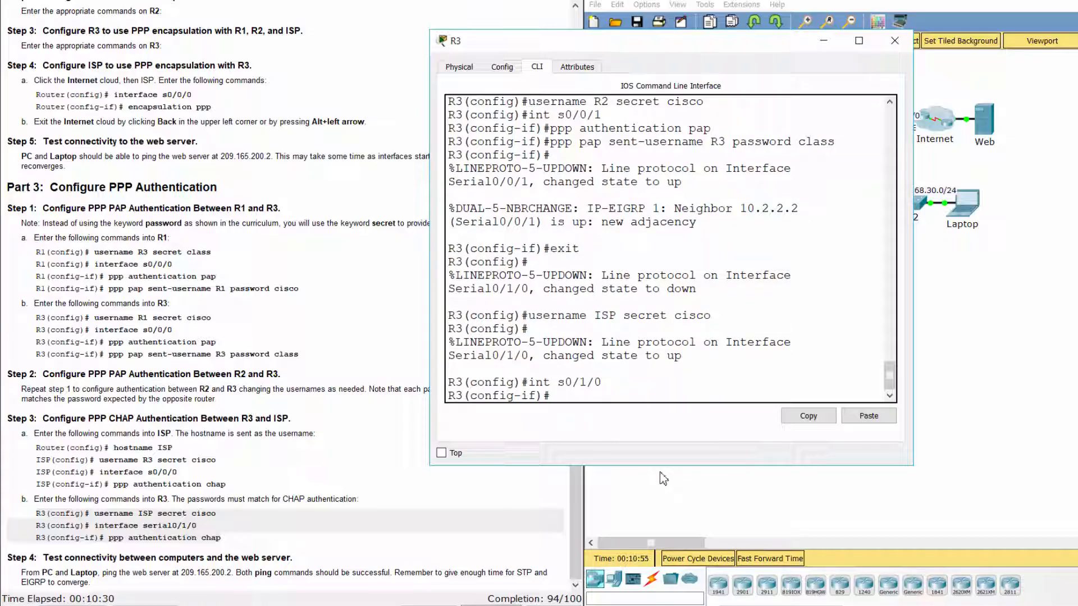
type("ppp authenticat")
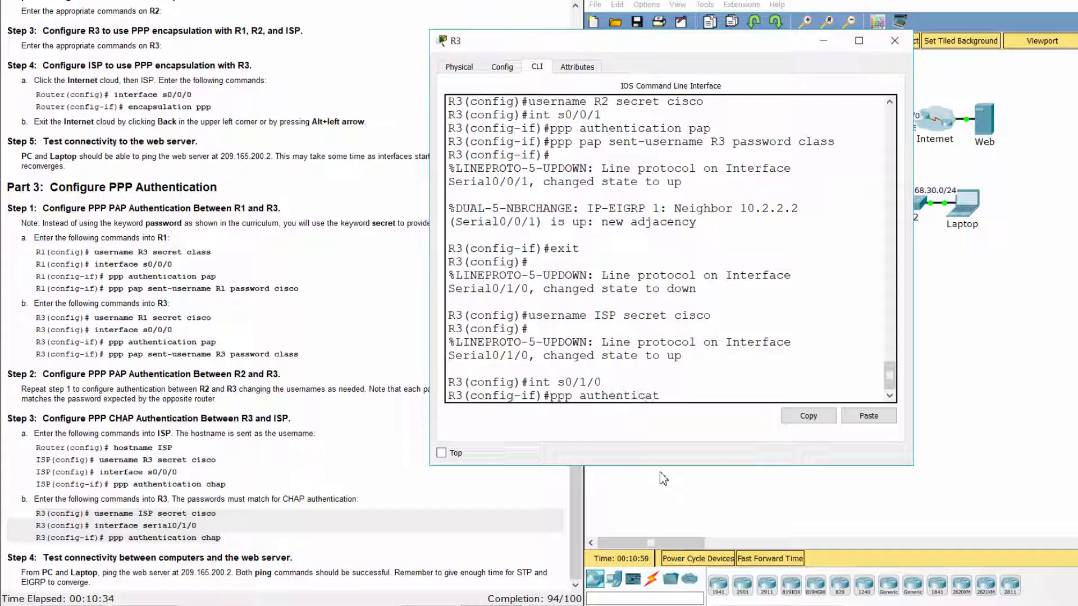
type("ion chap")
key("Return")
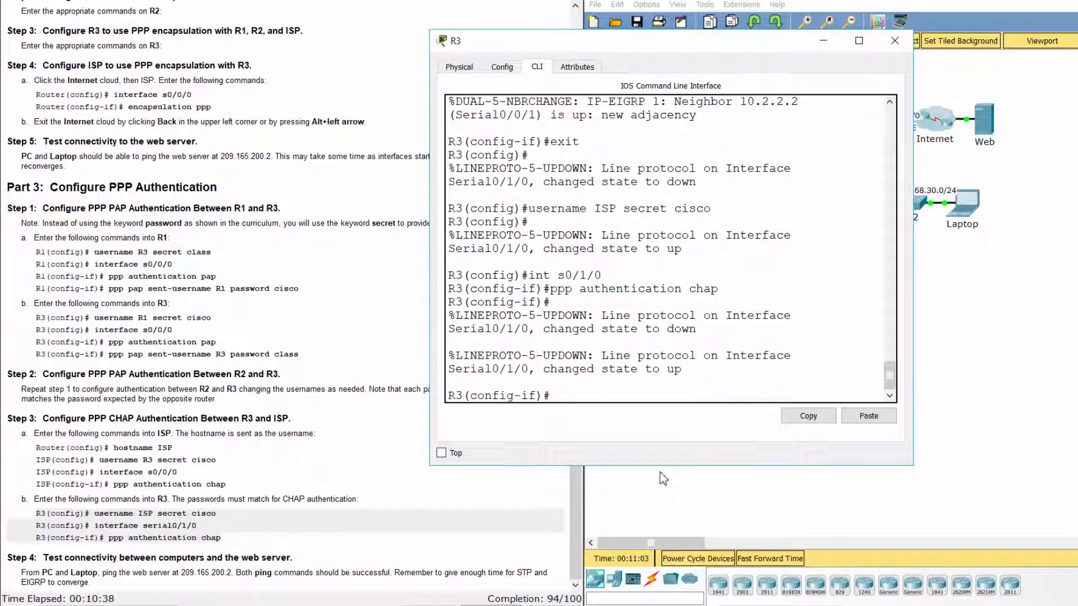
left_click(247, 455)
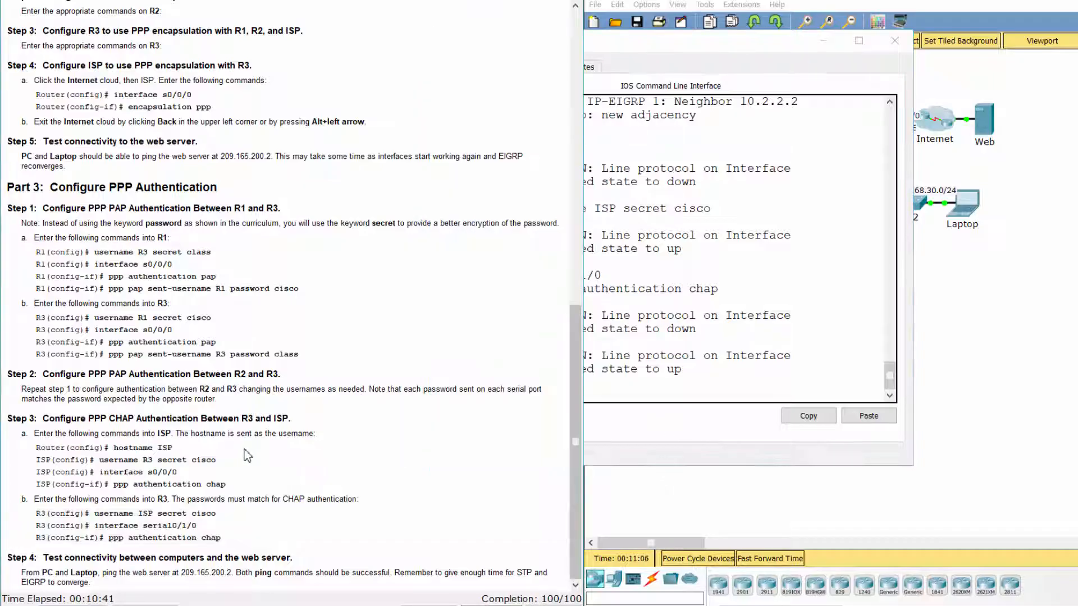
Open R1's CLI and list its running configuration with 'do show run'.
left_click(764, 498)
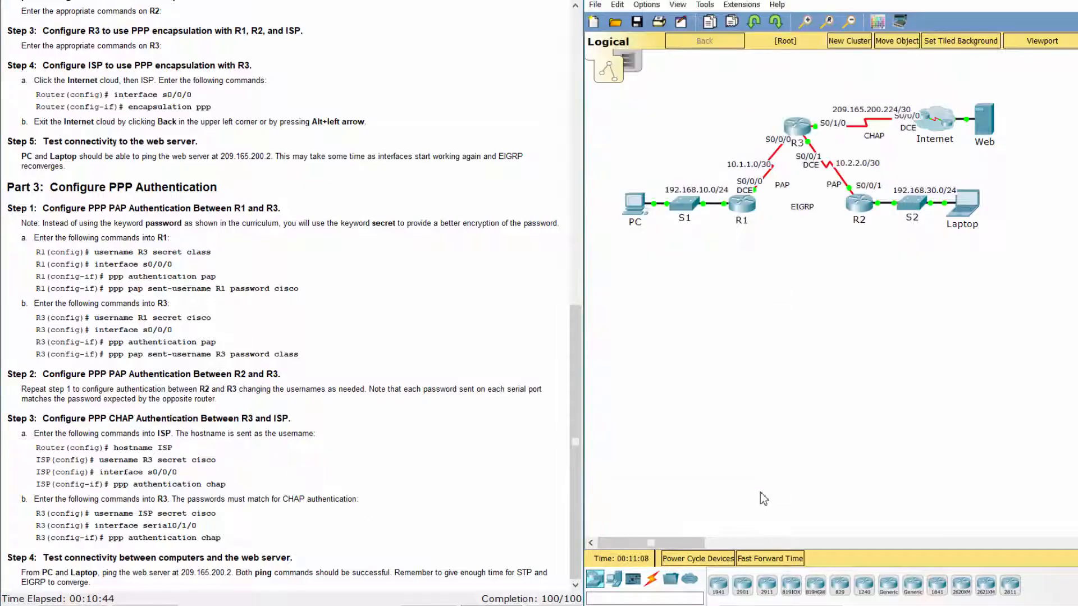
left_click(742, 215)
key("Return")
type("d")
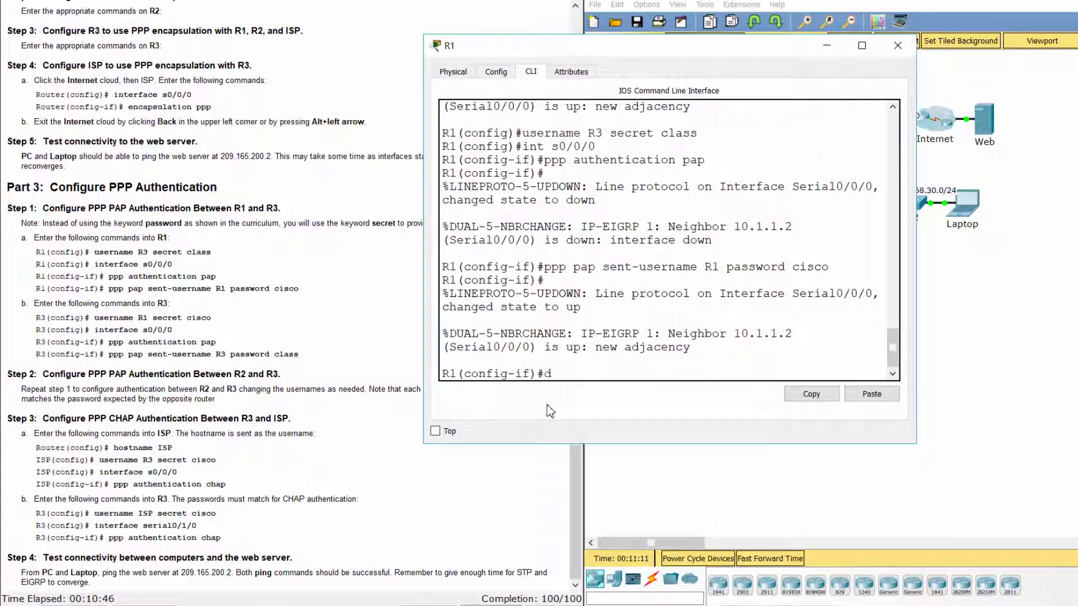
type("o show run")
key("Return")
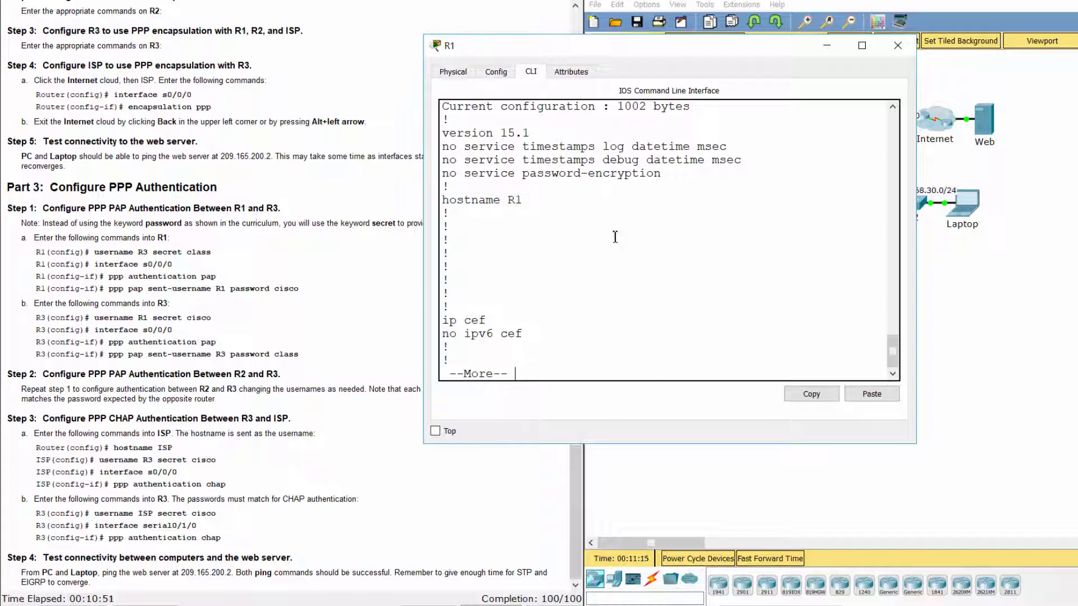
key("space")
key("space")
Mark the username R3 line and Serial0/0/0 PAP lines, then return to the topology.
scroll(616, 239, "up", 3)
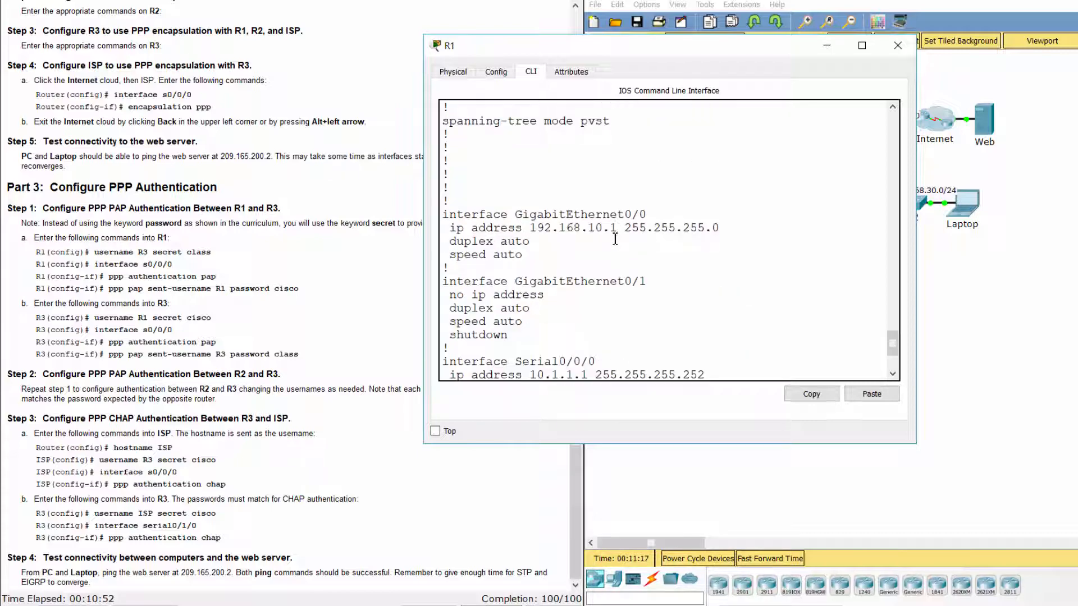
scroll(616, 238, "up", 7)
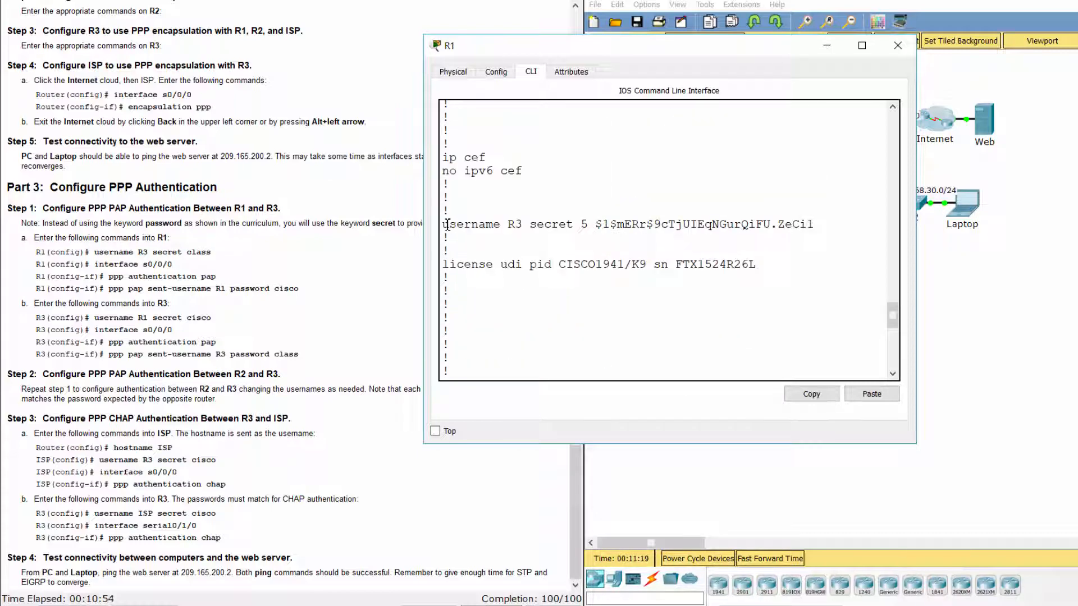
left_click_drag(447, 226, 825, 228)
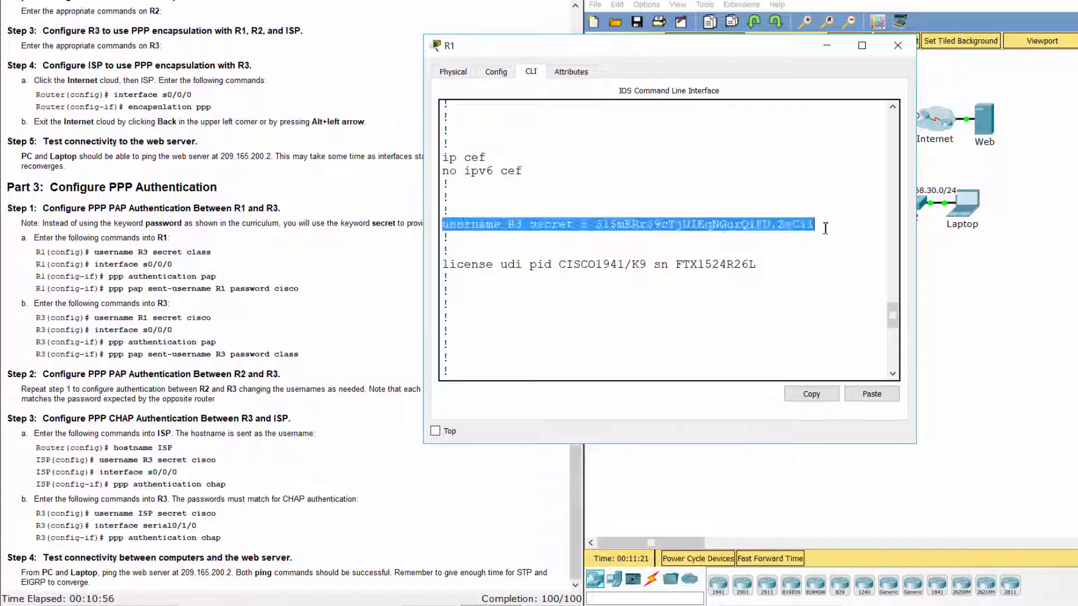
scroll(825, 228, "down", 10)
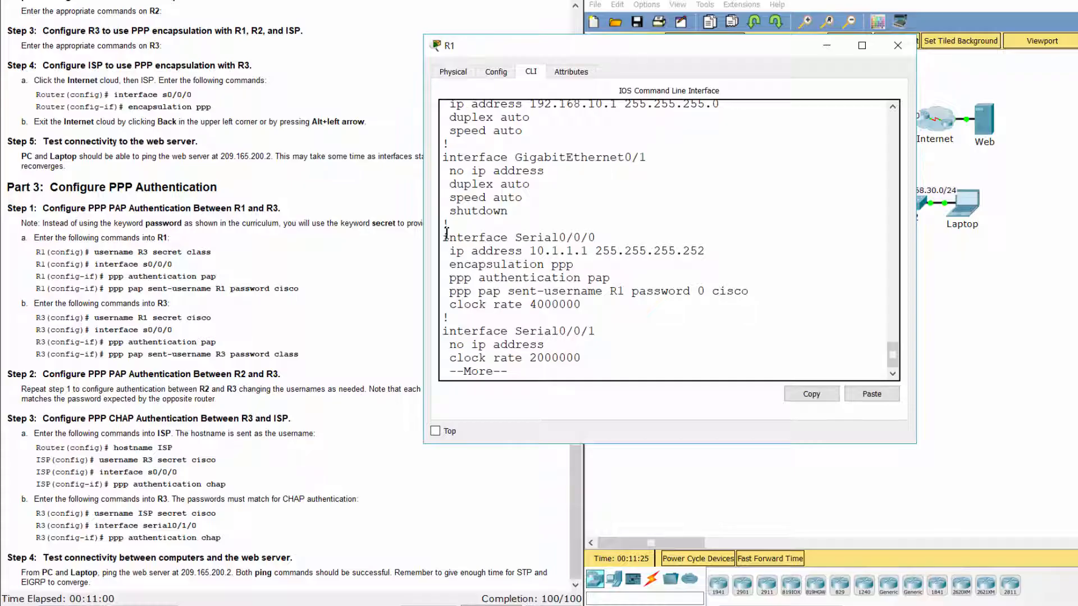
left_click_drag(446, 236, 603, 237)
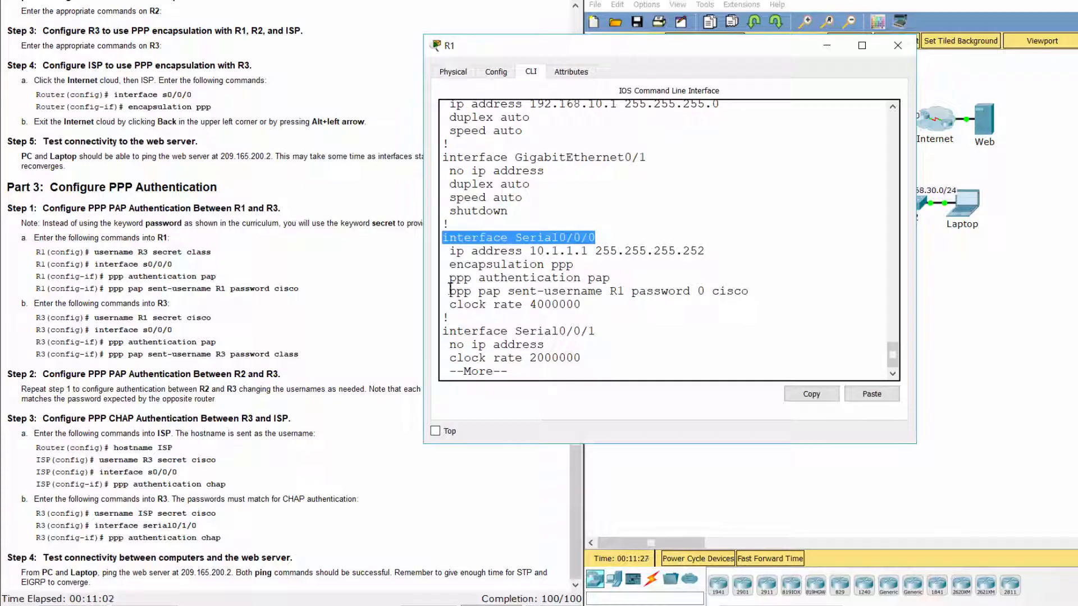
left_click_drag(449, 276, 752, 293)
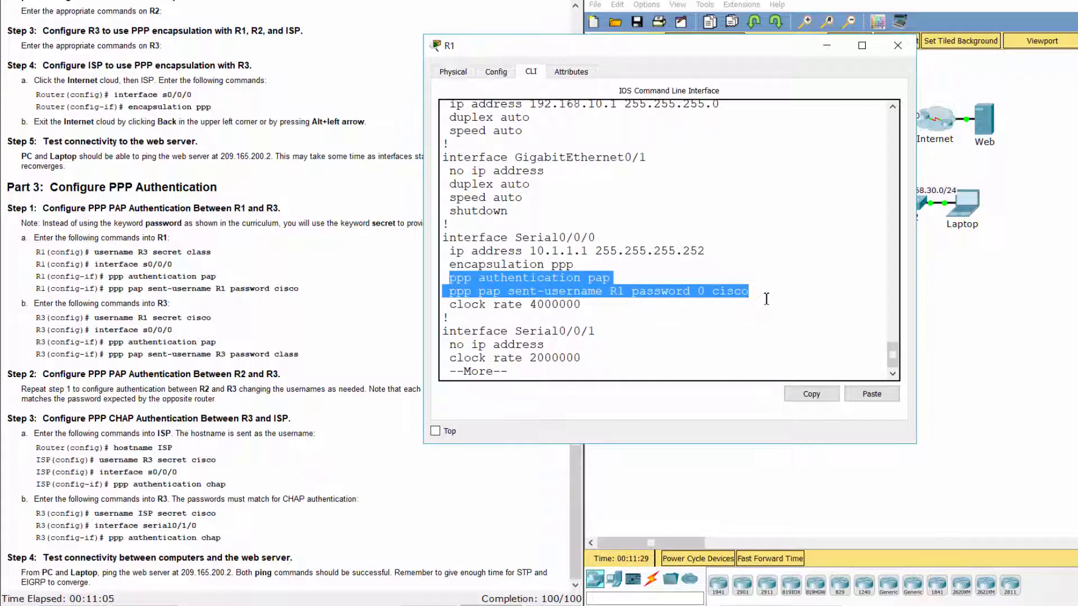
key("space")
key("space")
left_click(979, 306)
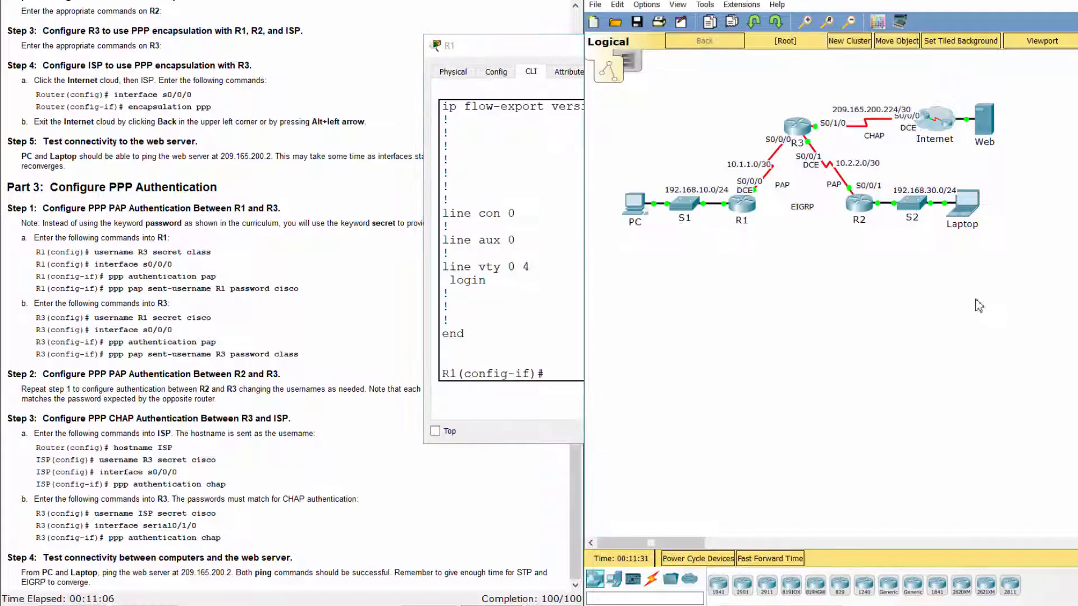
Display R2's running configuration with 'do show run' and page through it.
left_click(859, 203)
type("do")
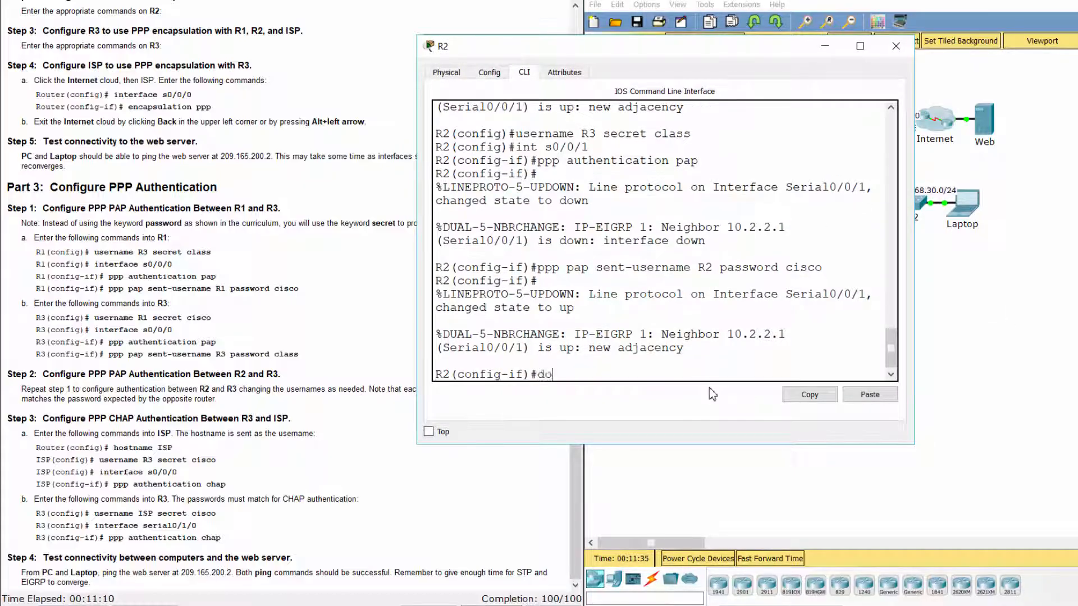
type(" show run")
key("Return")
key("space")
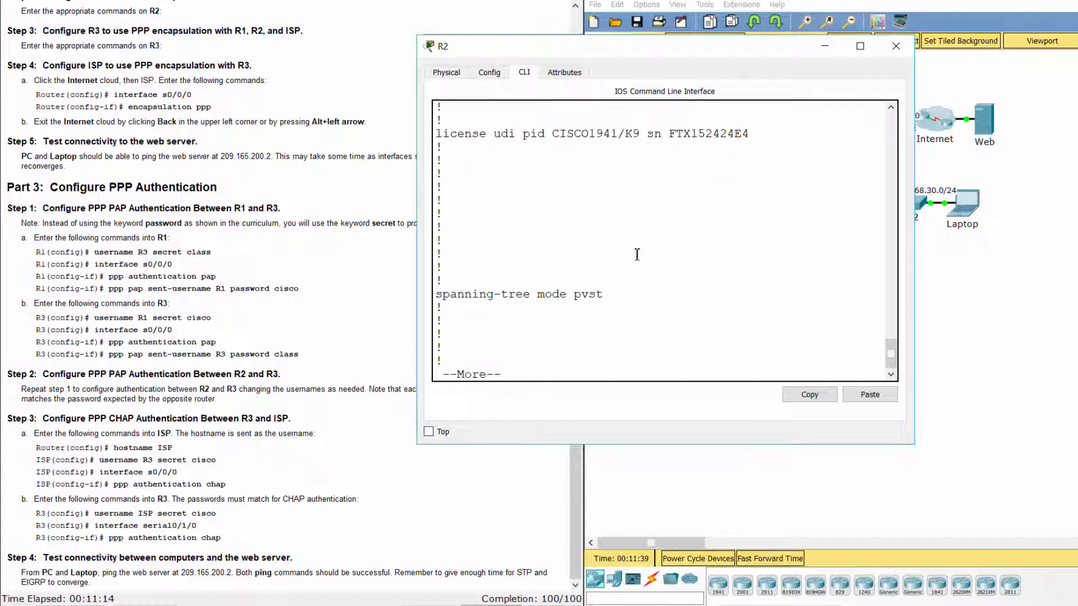
key("space")
key("space")
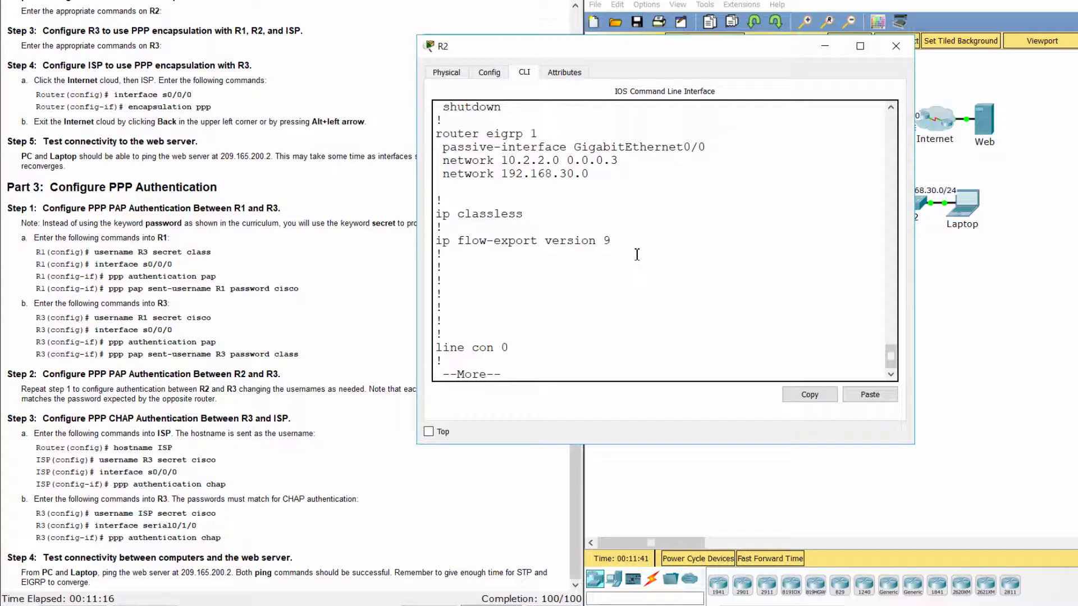
key("space")
Highlight R2's hashed username R3 secret and the PAP lines on Serial0/0/1.
scroll(638, 254, "up", 15)
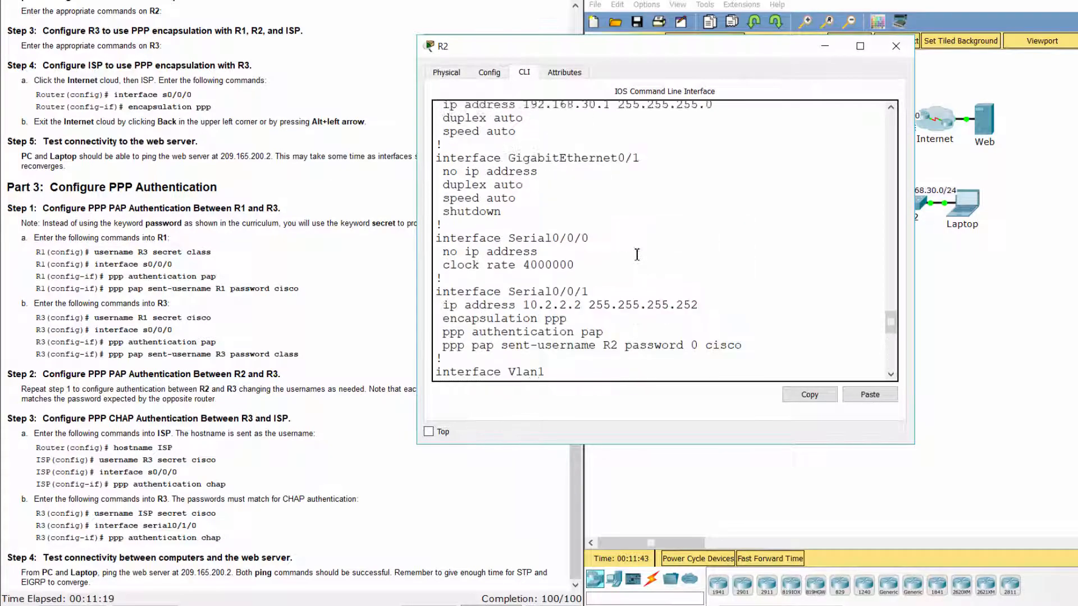
scroll(637, 255, "up", 4)
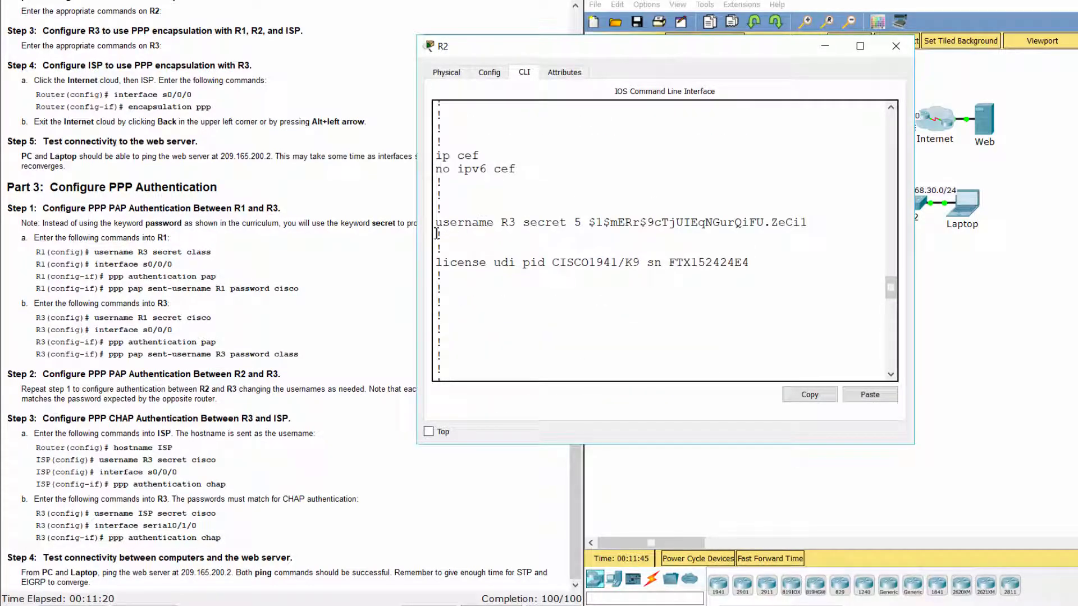
left_click_drag(438, 222, 804, 231)
left_click(809, 239)
scroll(730, 241, "down", 13)
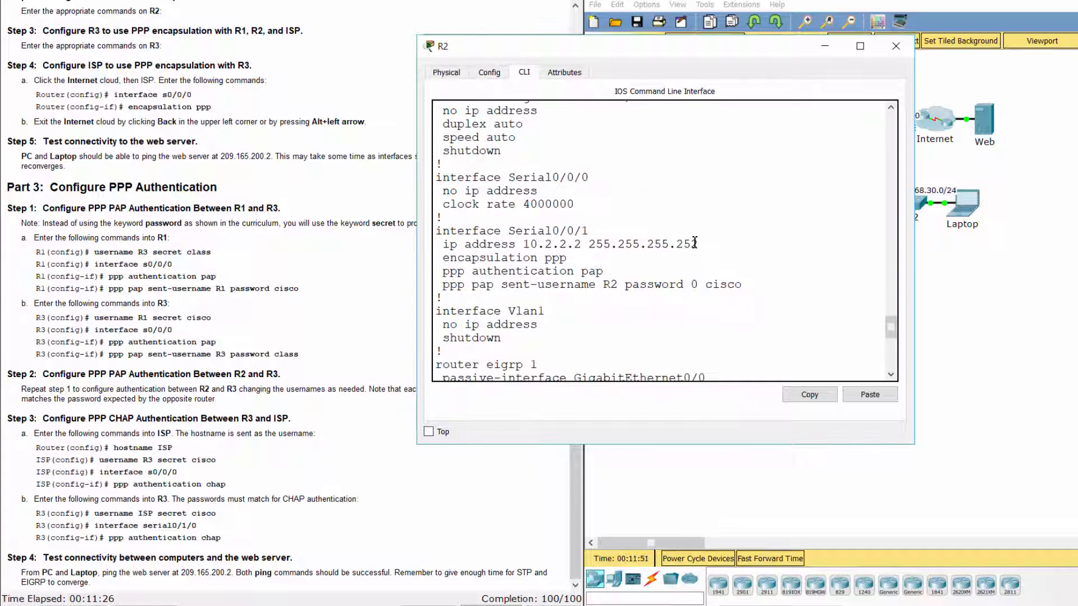
left_click_drag(437, 231, 588, 291)
scroll(586, 238, "up", 2)
scroll(527, 264, "down", 3)
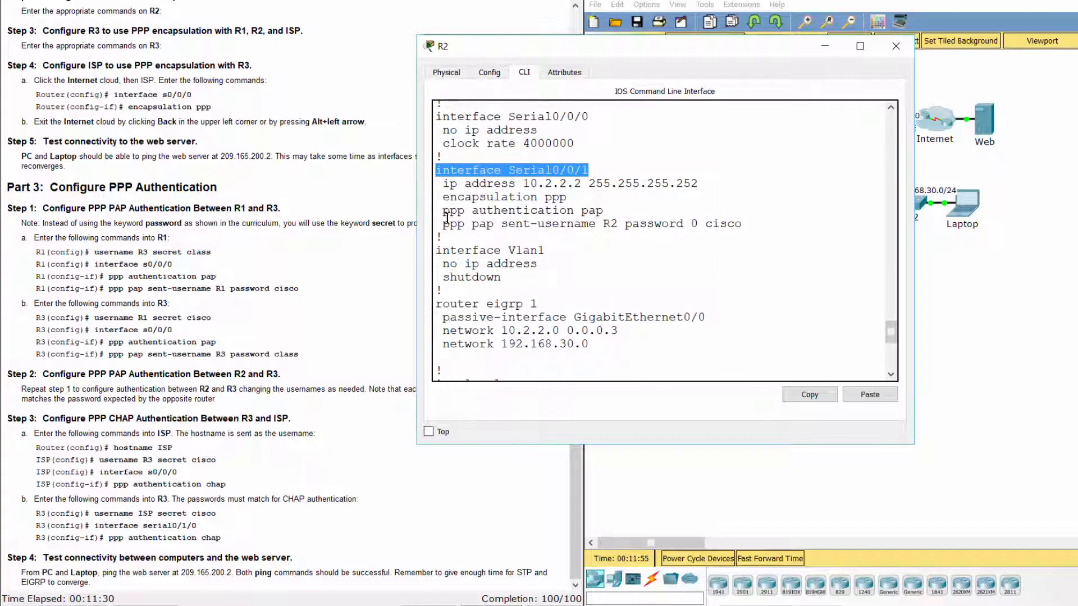
left_click_drag(443, 212, 466, 239)
left_click(472, 242)
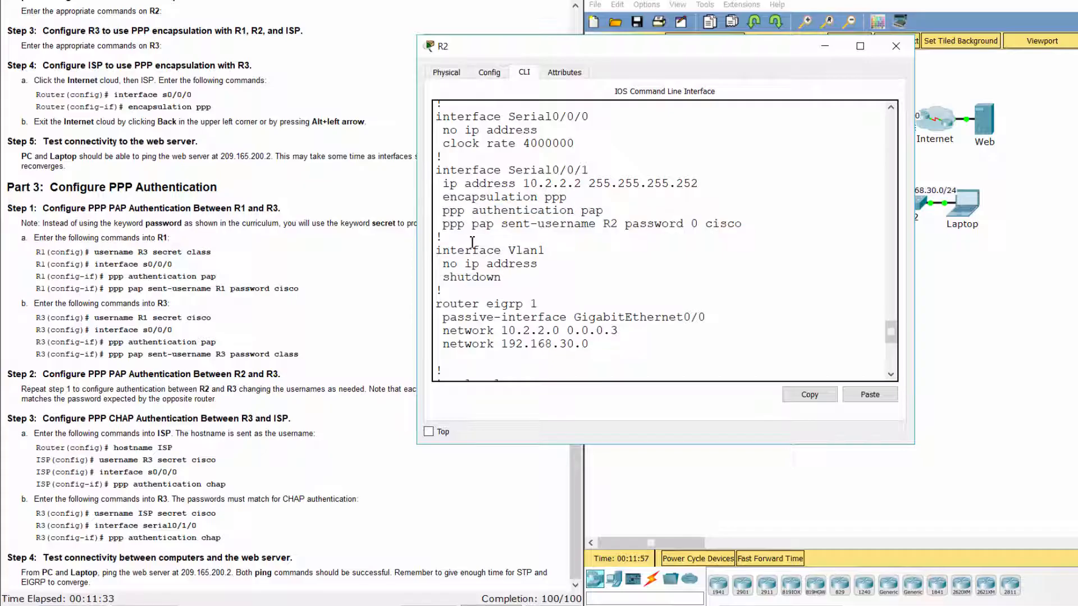
scroll(592, 276, "down", 7)
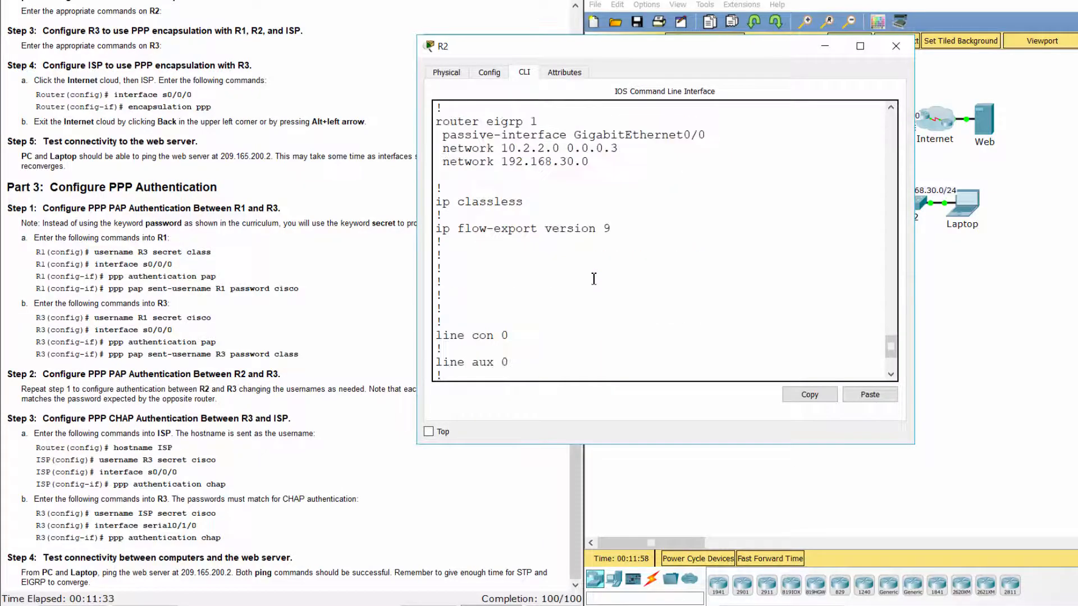
left_click(1008, 314)
Show R3's running configuration and highlight its three username secret lines.
left_click(796, 127)
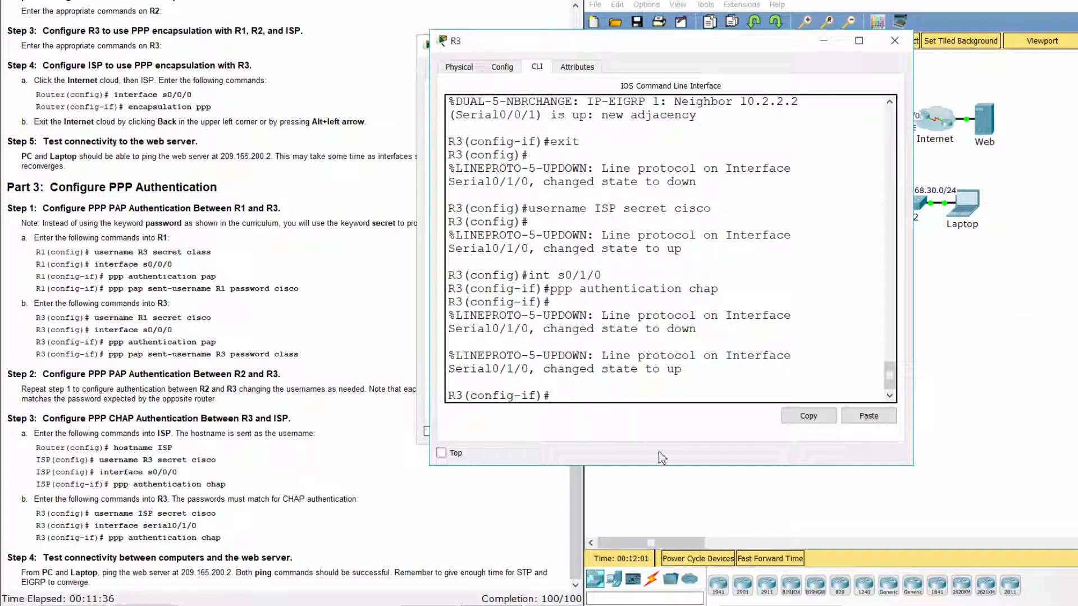
type("do show run")
key("Return")
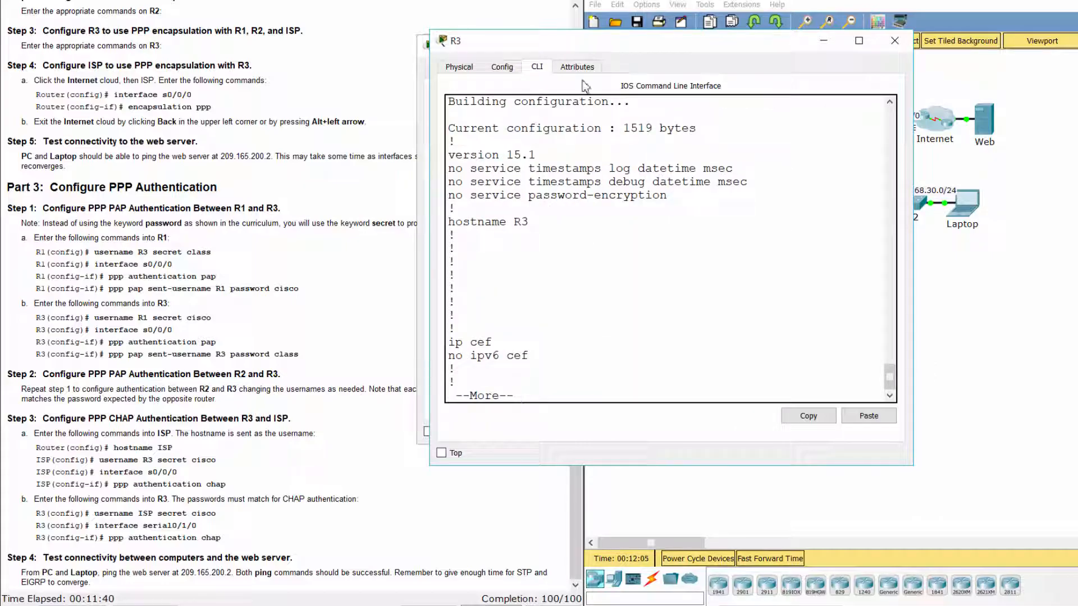
key("space")
scroll(607, 238, "up", 2)
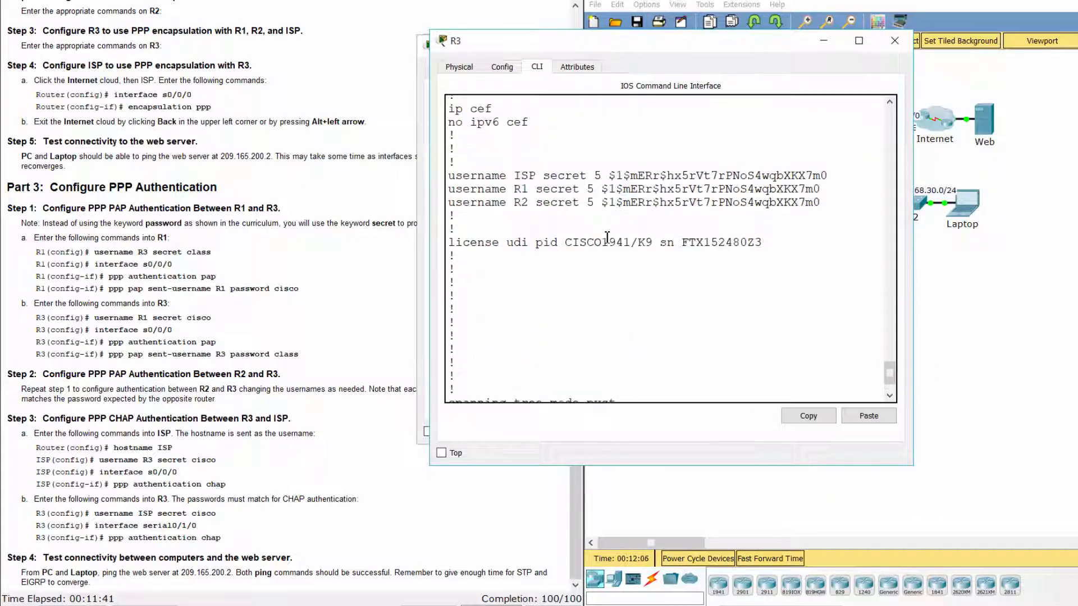
double_click(452, 178)
left_click_drag(533, 181, 864, 208)
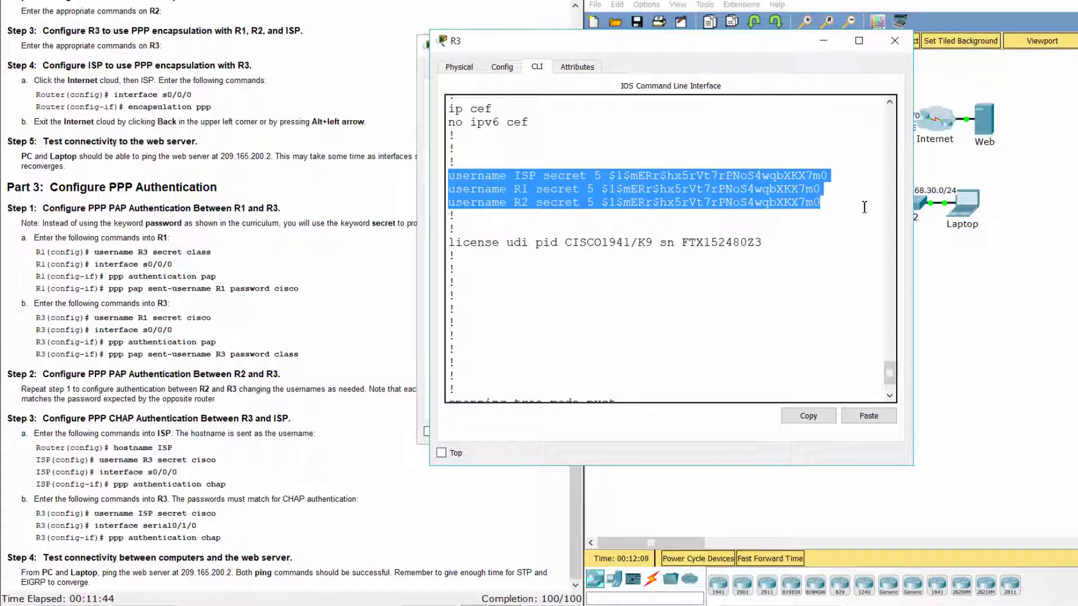
left_click(852, 226)
Verify the PPP PAP settings on R3's Serial0/0/0 and Serial0/0/1 interfaces.
key("space")
key("space")
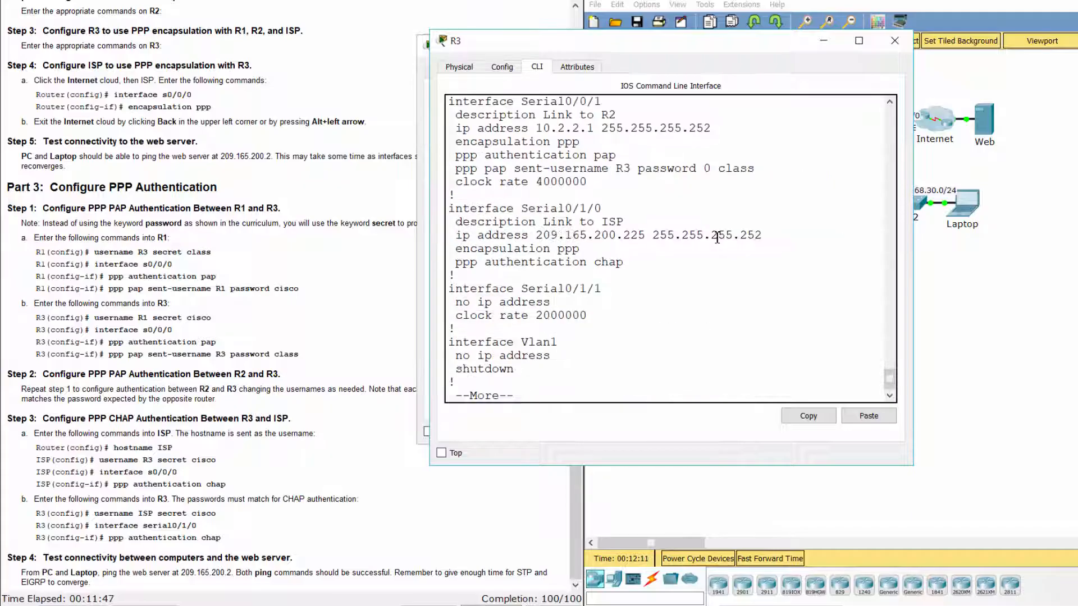
scroll(681, 246, "up", 3)
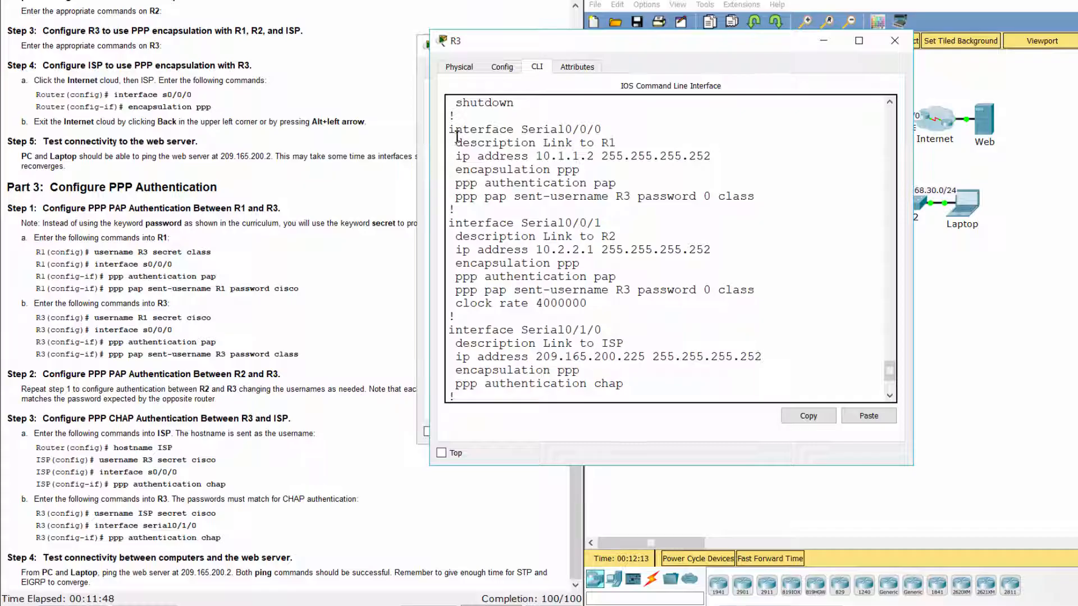
left_click_drag(450, 128, 635, 130)
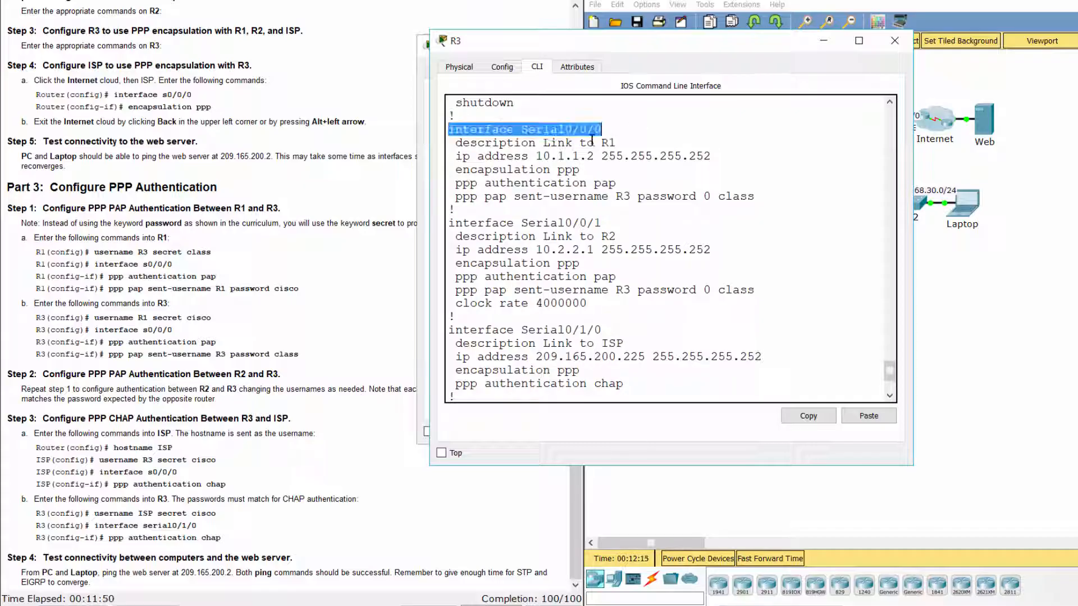
left_click_drag(456, 172, 772, 200)
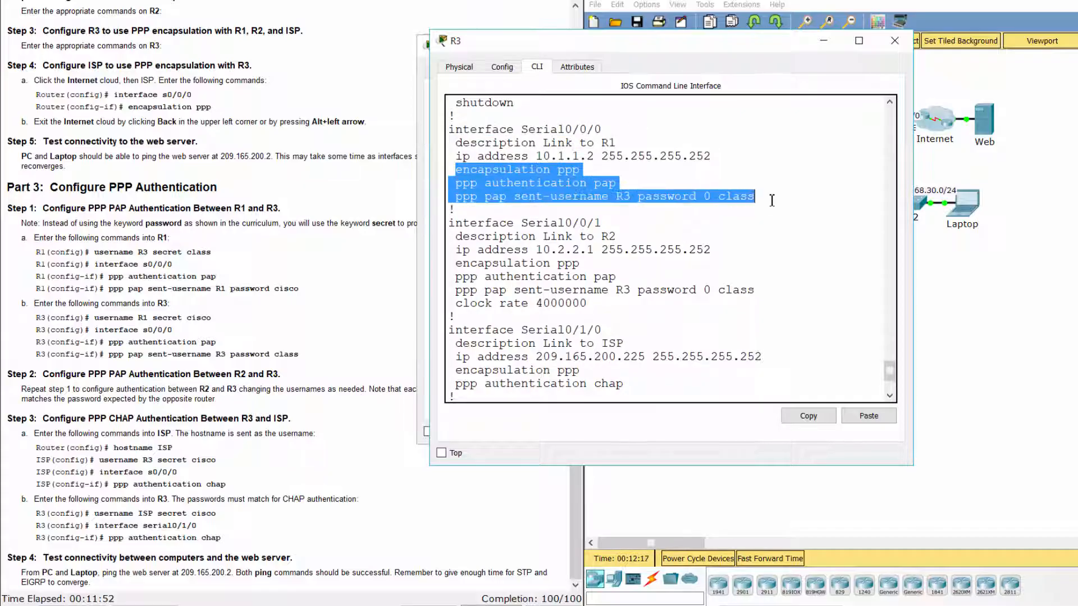
left_click(778, 221)
scroll(778, 222, "down", 2)
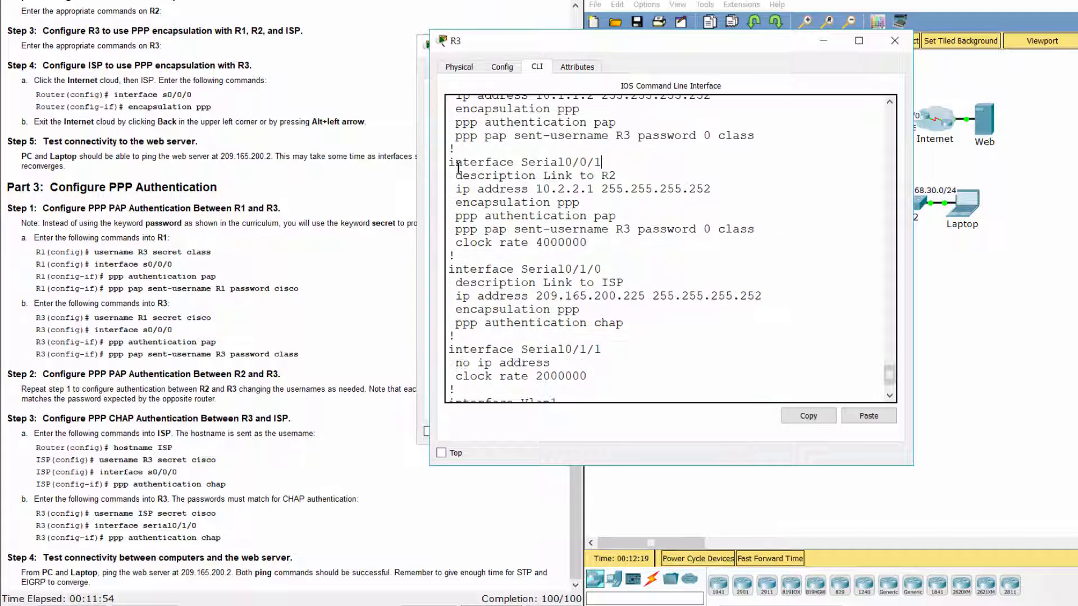
left_click_drag(454, 166, 604, 164)
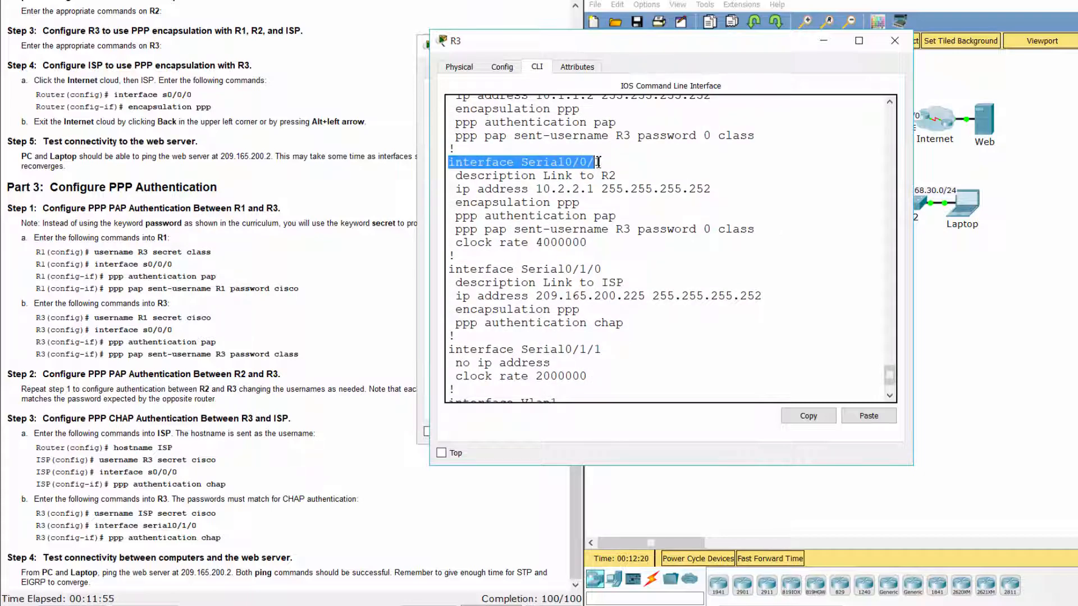
left_click(452, 193)
left_click_drag(449, 200, 763, 244)
left_click(763, 256)
scroll(762, 256, "down", 2)
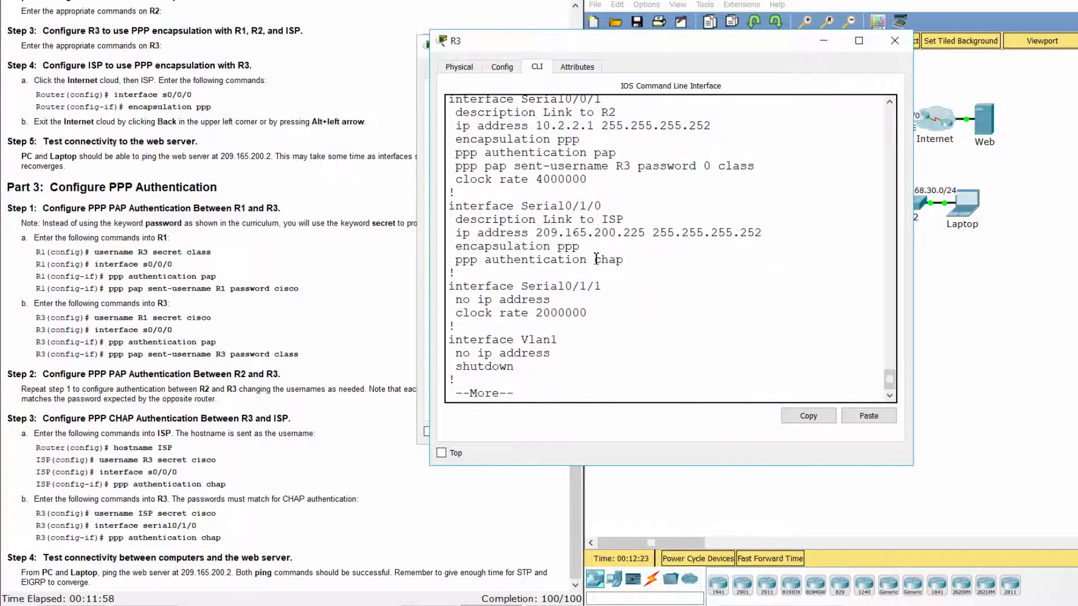
Confirm Serial0/1/0's address and CHAP settings, then return to the topology.
left_click_drag(449, 206, 620, 216)
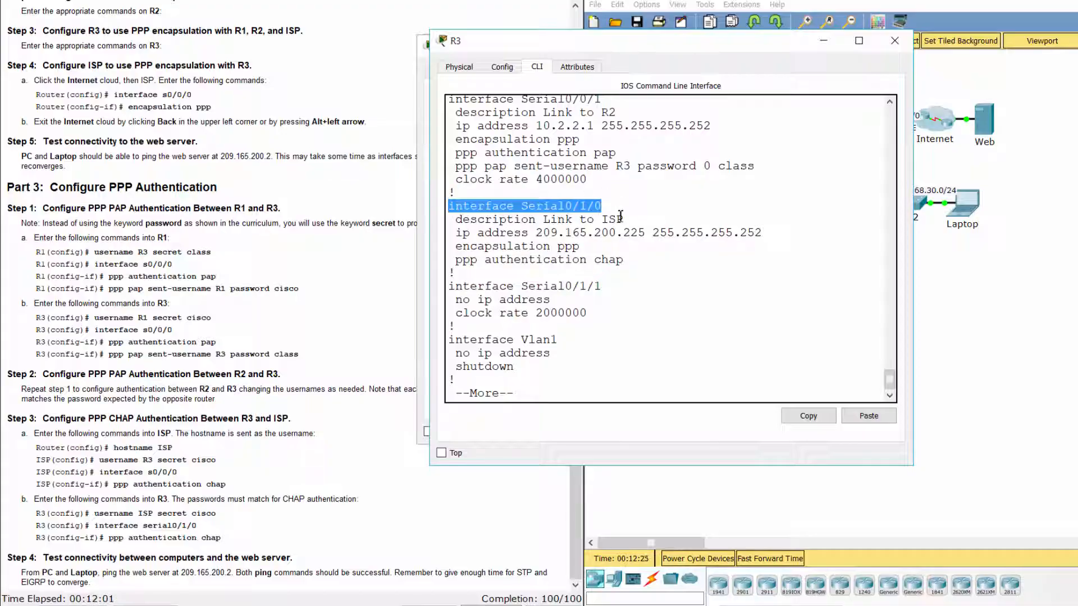
left_click_drag(456, 232, 620, 262)
left_click(635, 260)
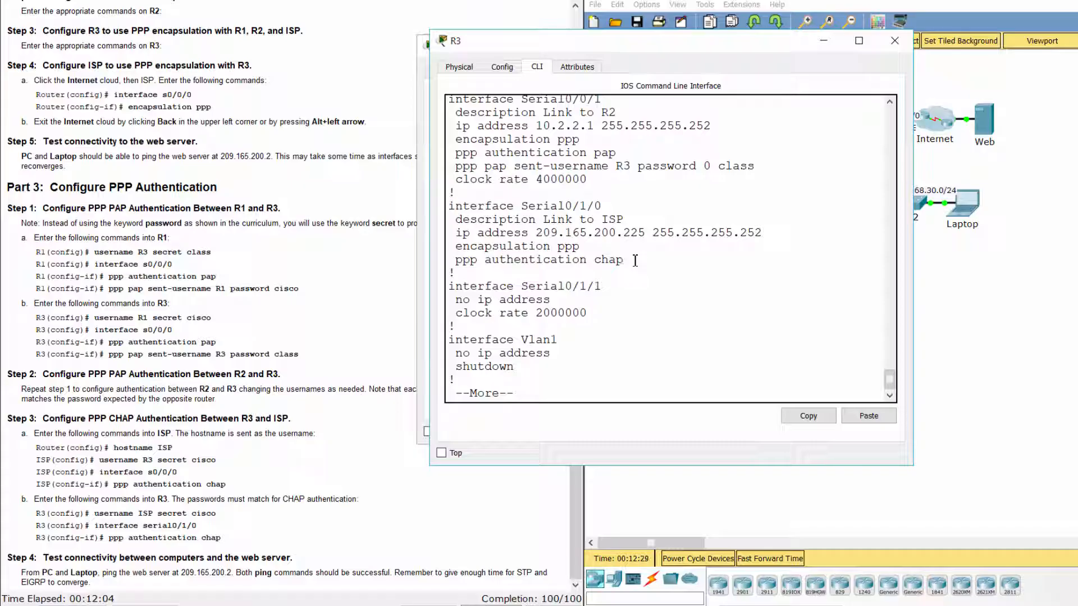
left_click(943, 263)
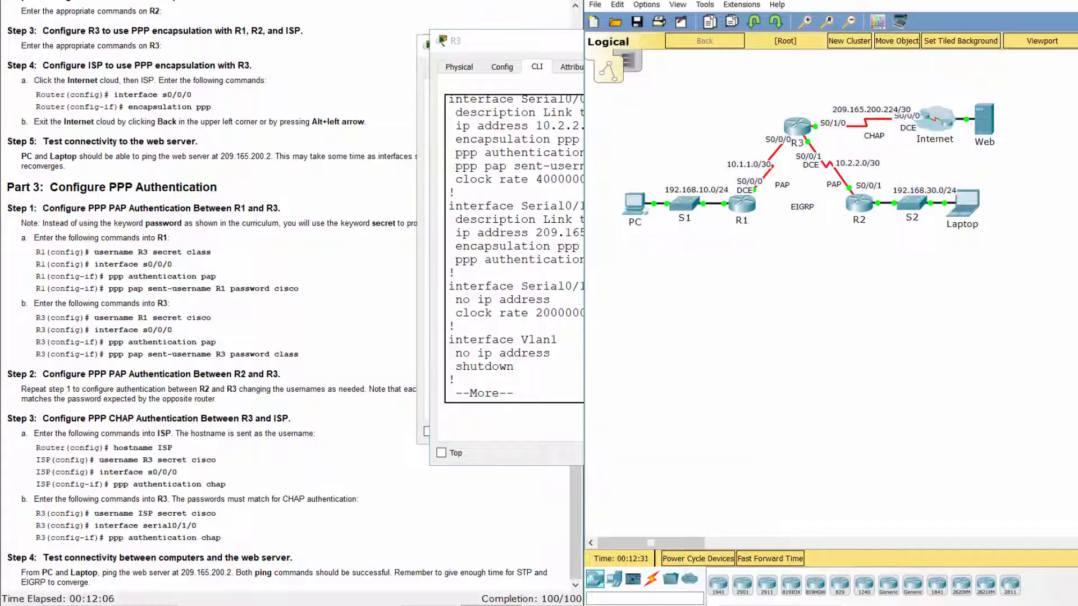
Open ISP inside the Internet cloud and list its running configuration.
left_click(933, 124)
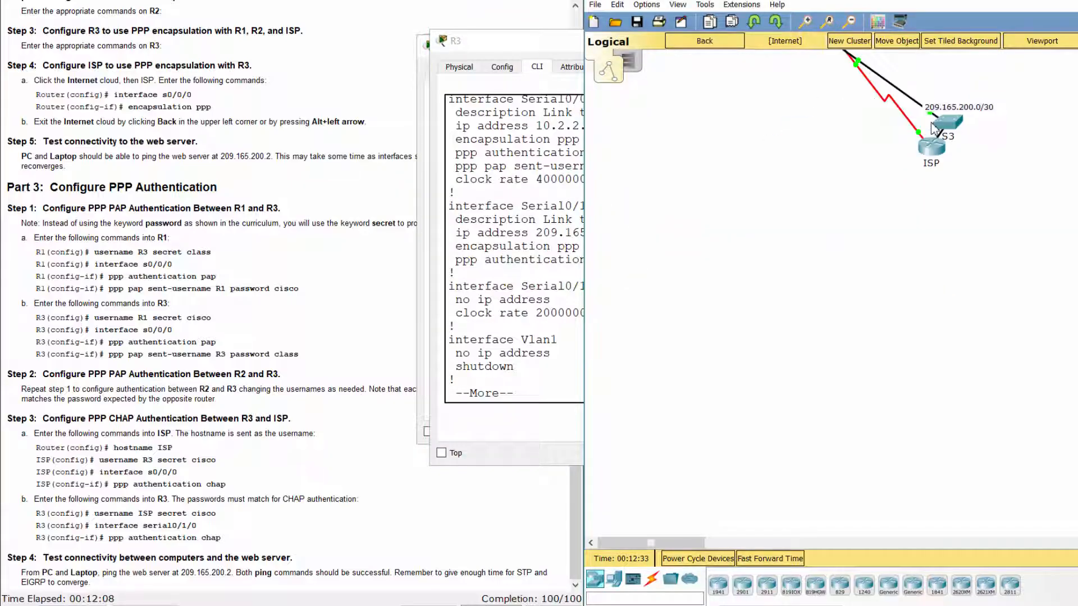
left_click(935, 153)
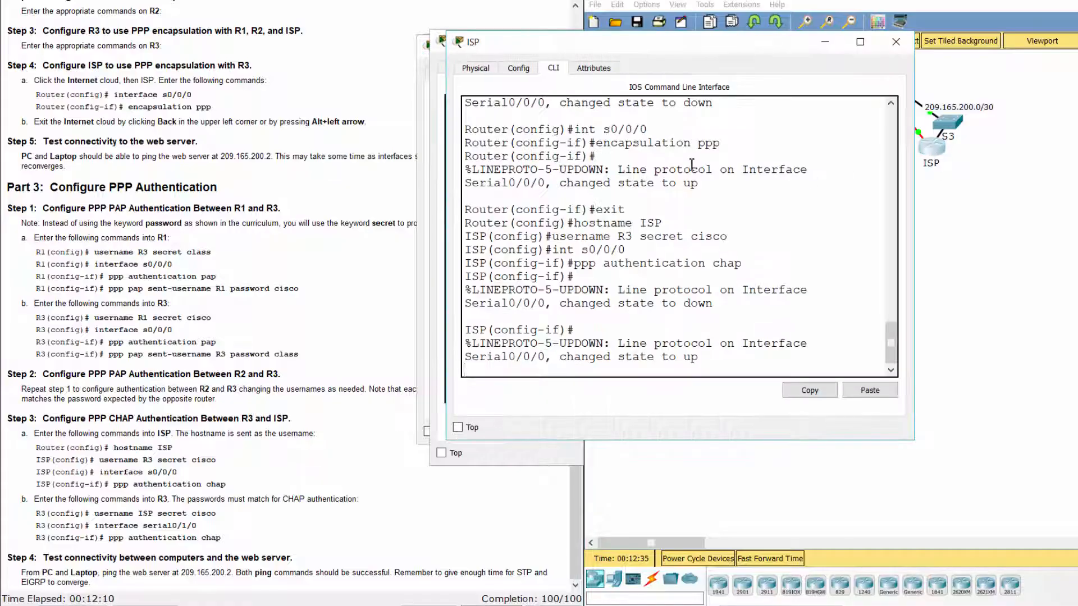
key("Return")
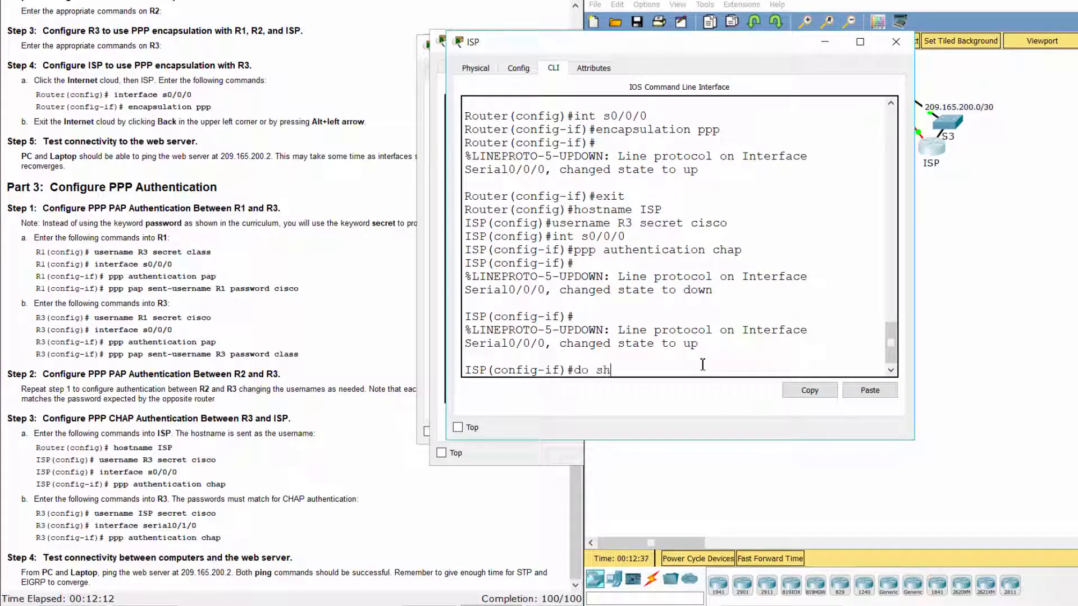
key("Return")
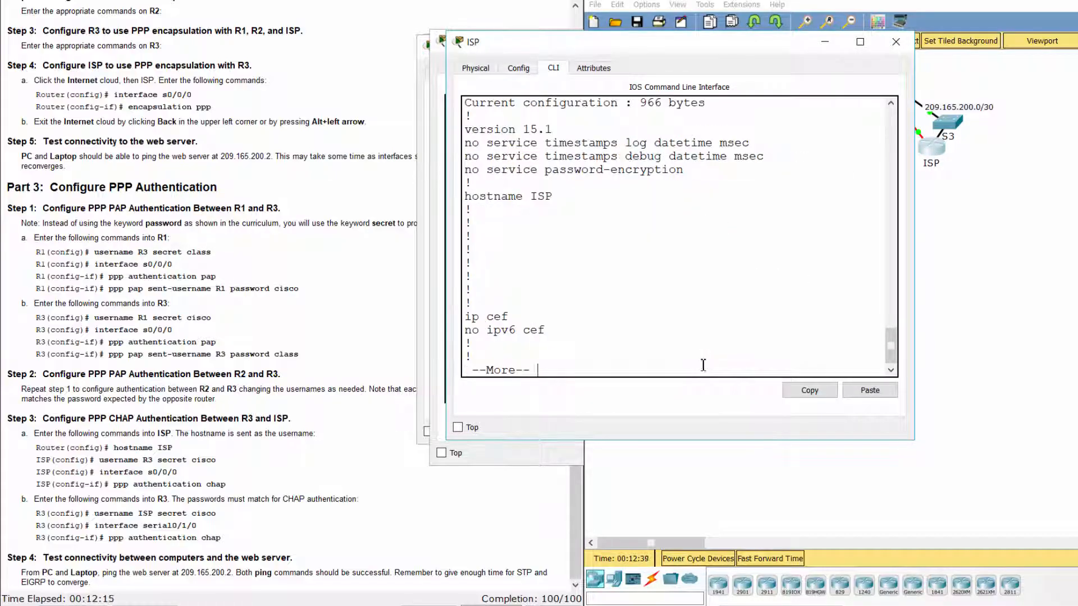
key("space")
key("space")
Highlight ISP's hashed username R3 secret line.
scroll(663, 285, "up", 4)
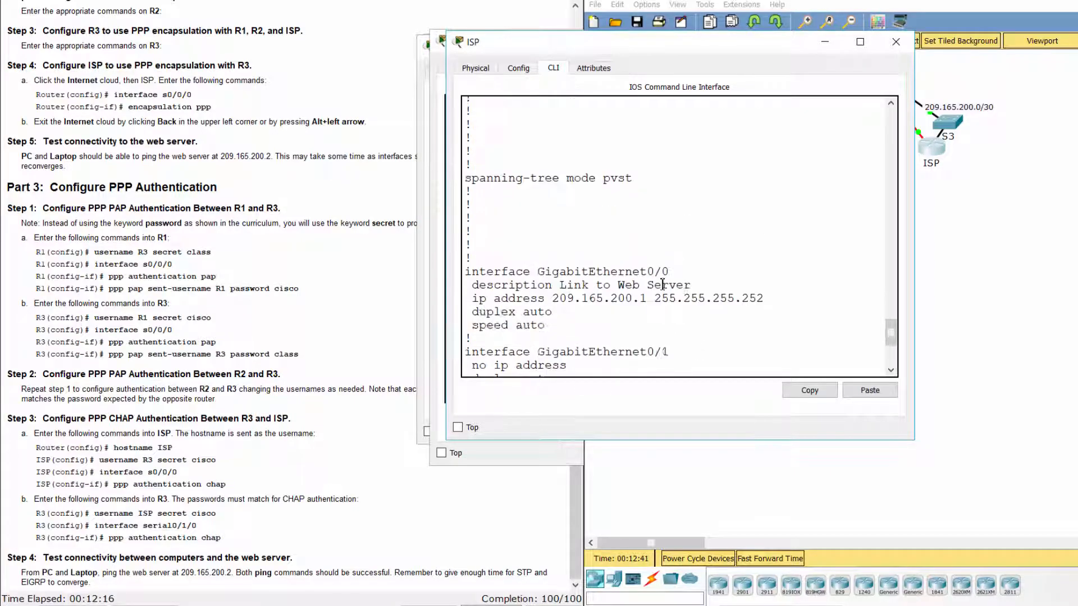
scroll(663, 285, "up", 6)
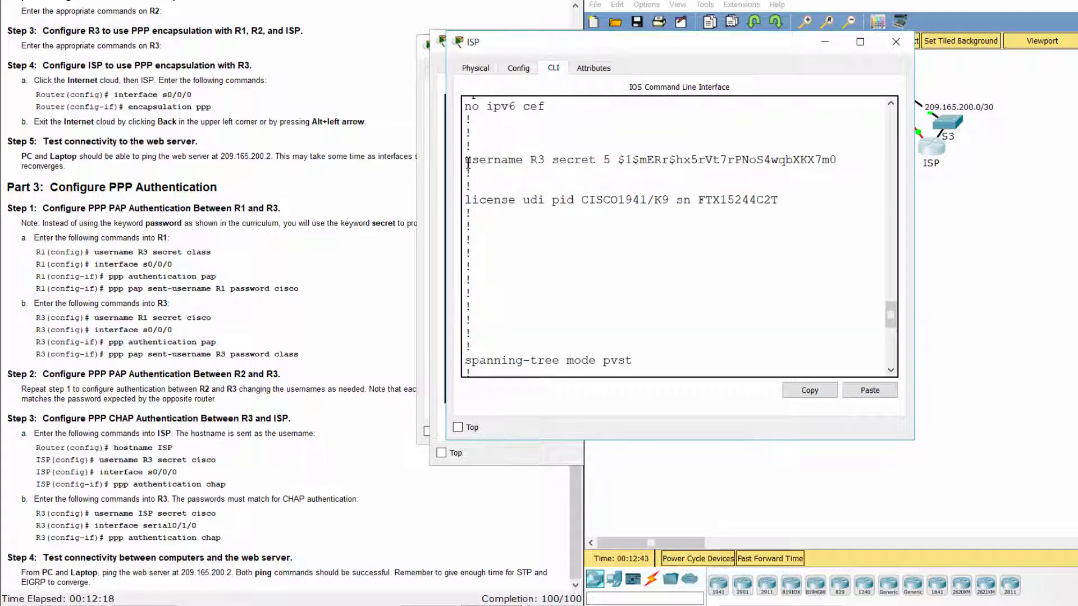
left_click_drag(489, 160, 856, 171)
left_click(847, 192)
Confirm PPP encapsulation with CHAP on ISP's Serial0/0/0 interface.
scroll(809, 261, "down", 3)
scroll(807, 265, "down", 3)
scroll(659, 281, "down", 3)
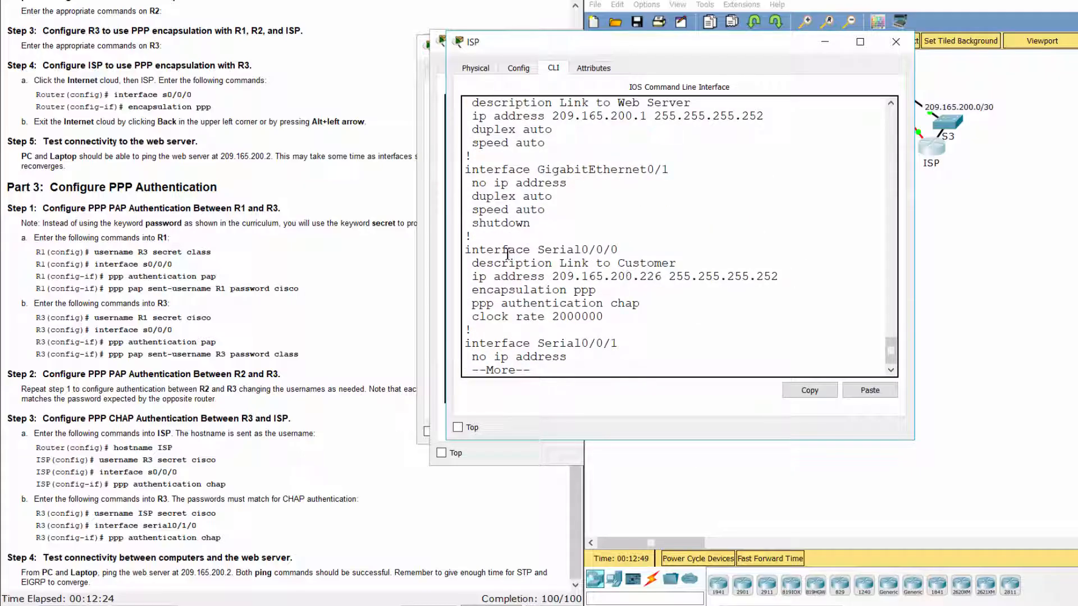
left_click_drag(468, 251, 635, 246)
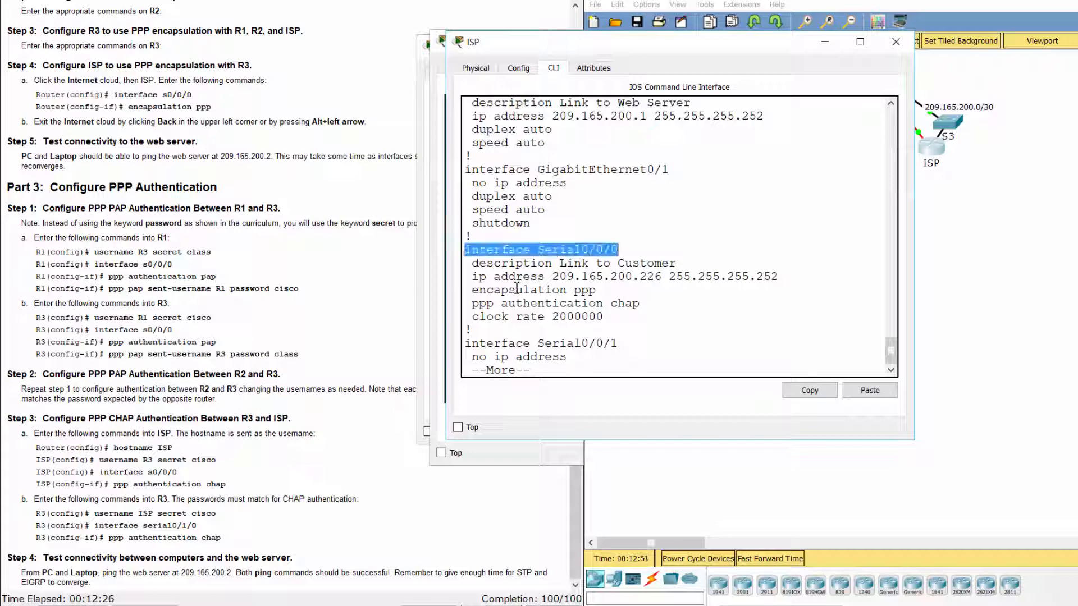
left_click_drag(470, 290, 661, 305)
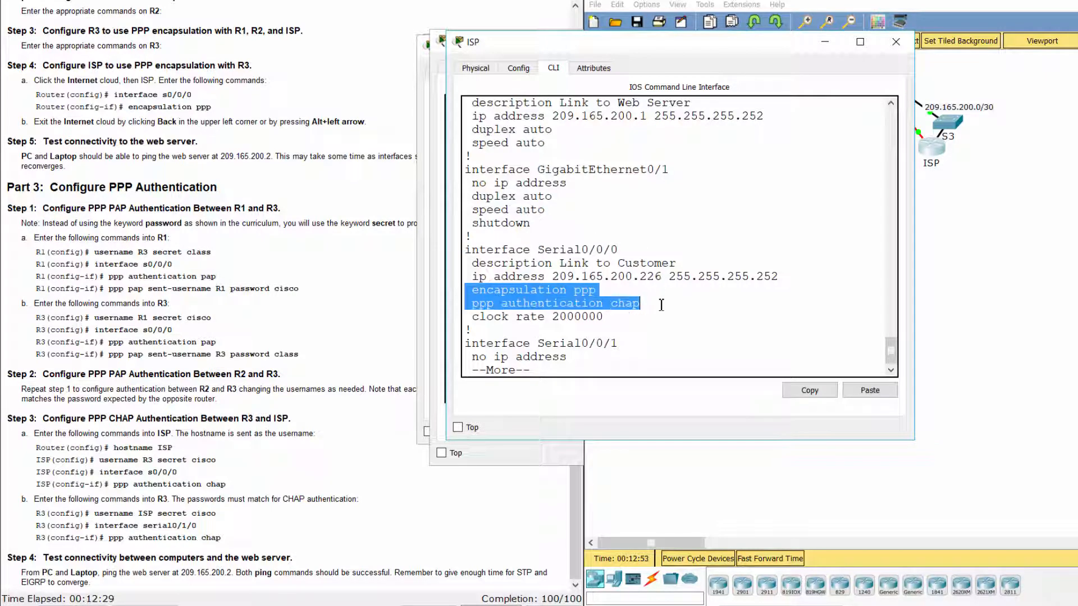
left_click(668, 313)
left_click(394, 534)
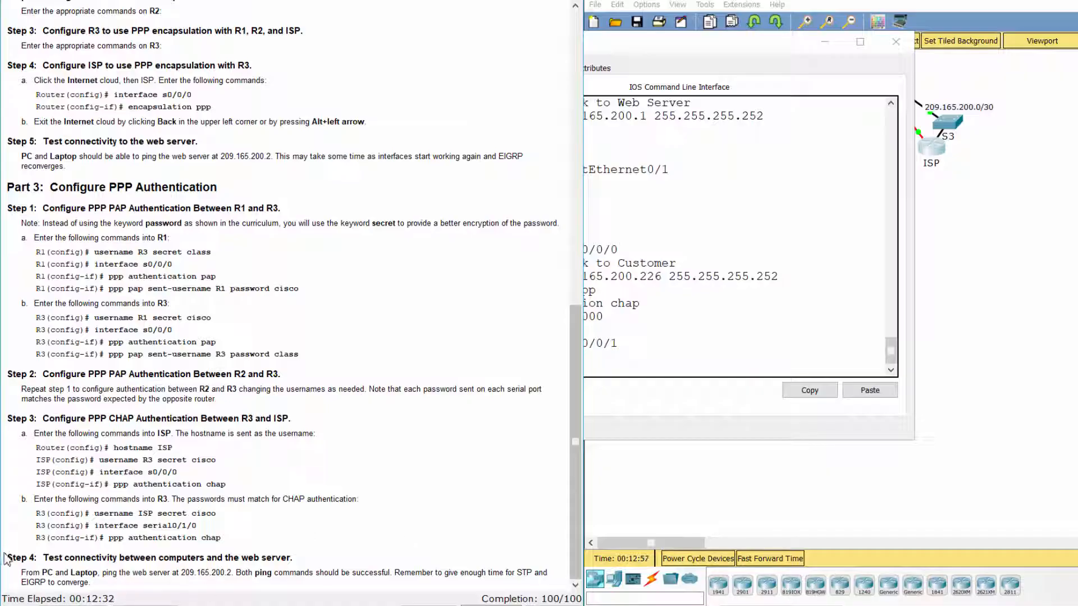
Return to the full topology and ping 209.165.200.2 from the PC.
left_click_drag(8, 563, 153, 586)
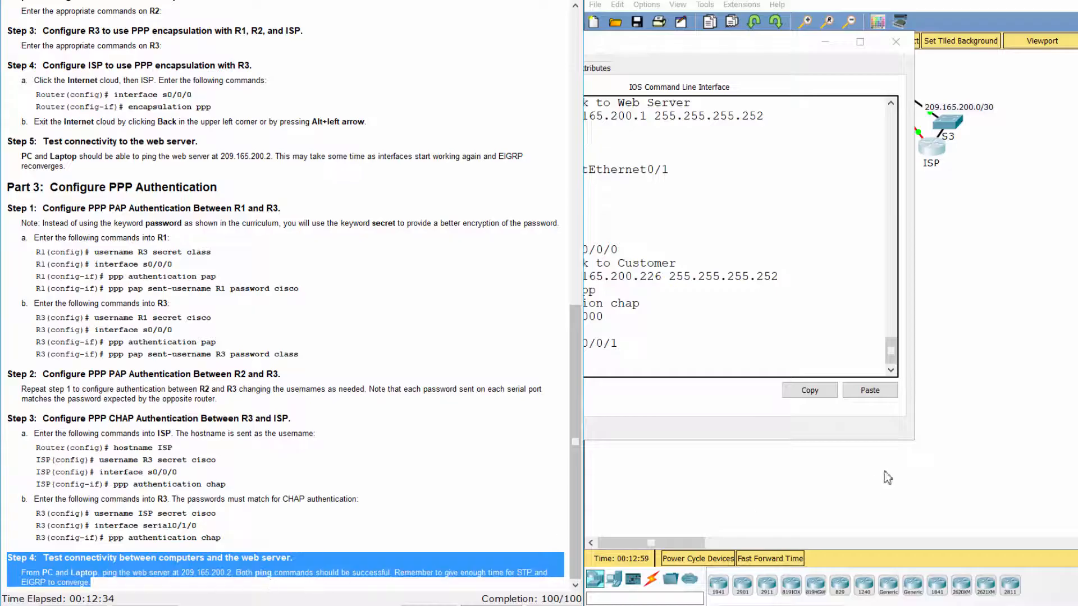
left_click(925, 433)
left_click(697, 44)
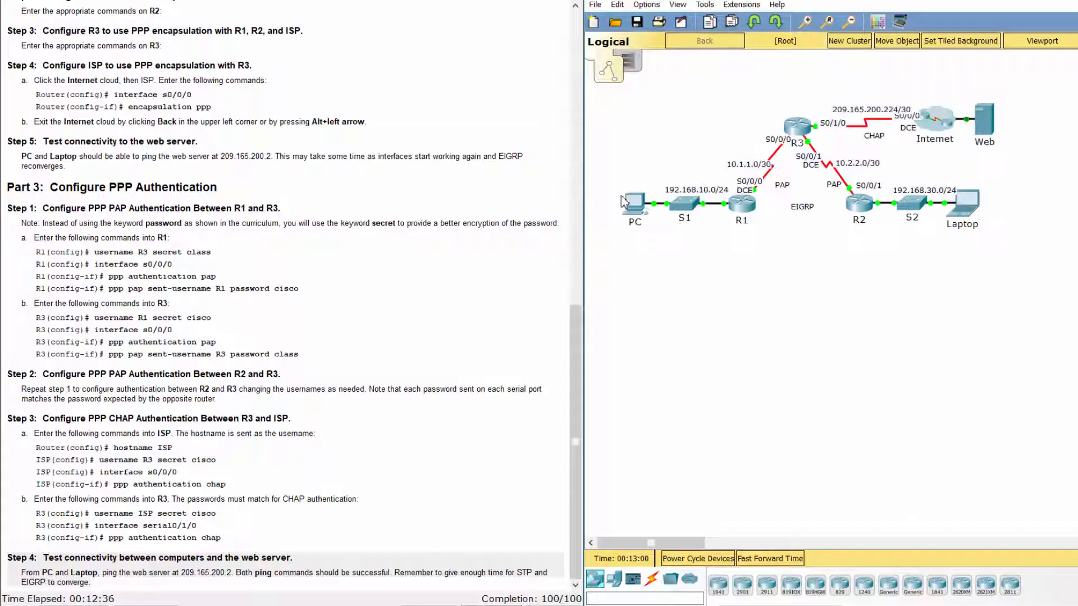
left_click(617, 216)
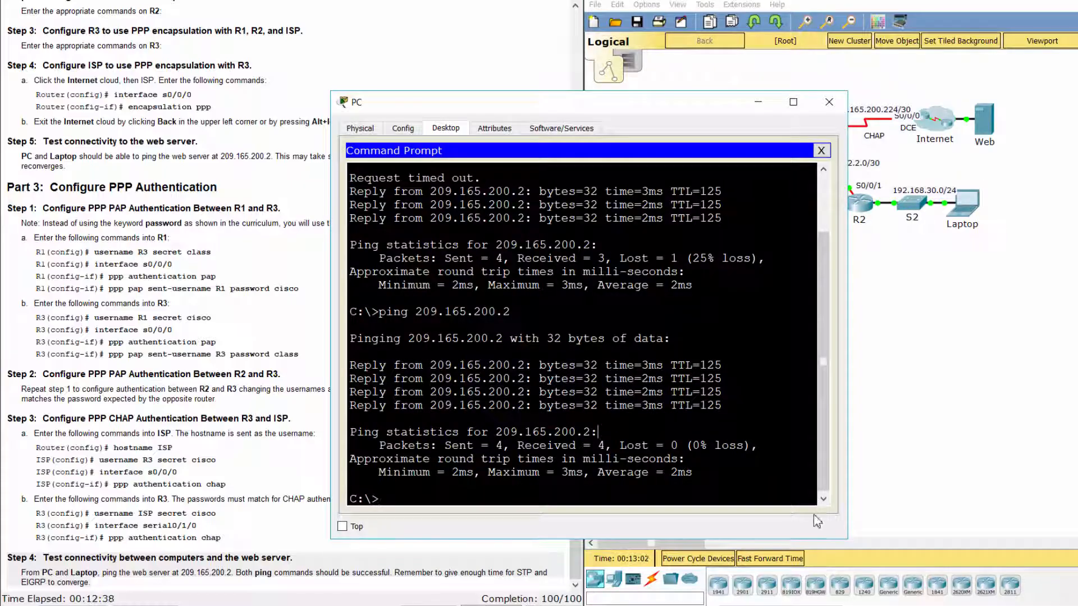
key("Up")
key("Return")
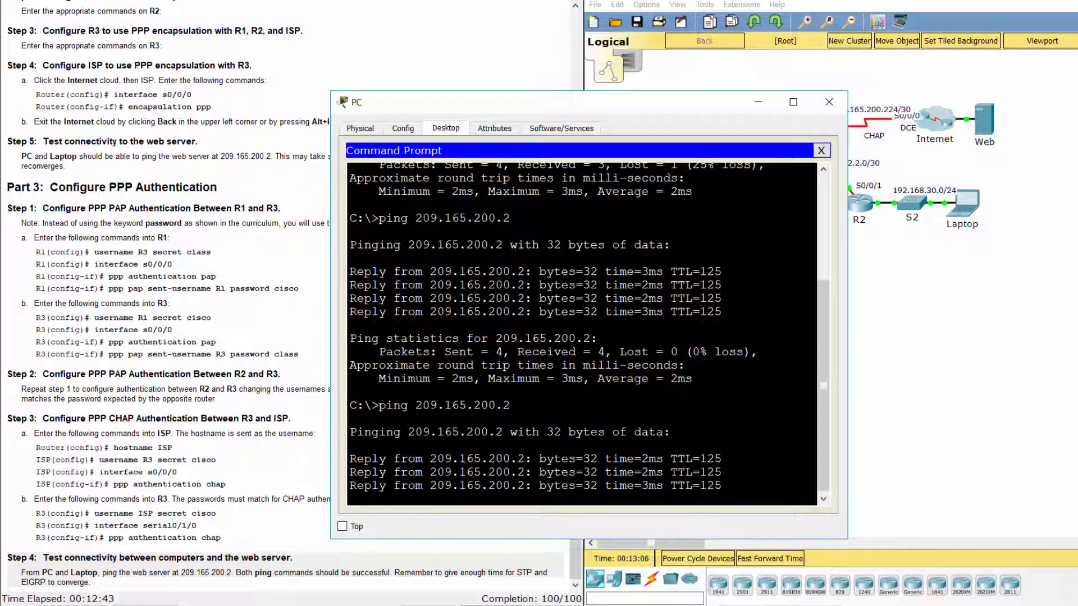
Ping the web server 209.165.200.2 from the Laptop with 0% loss.
left_click(963, 203)
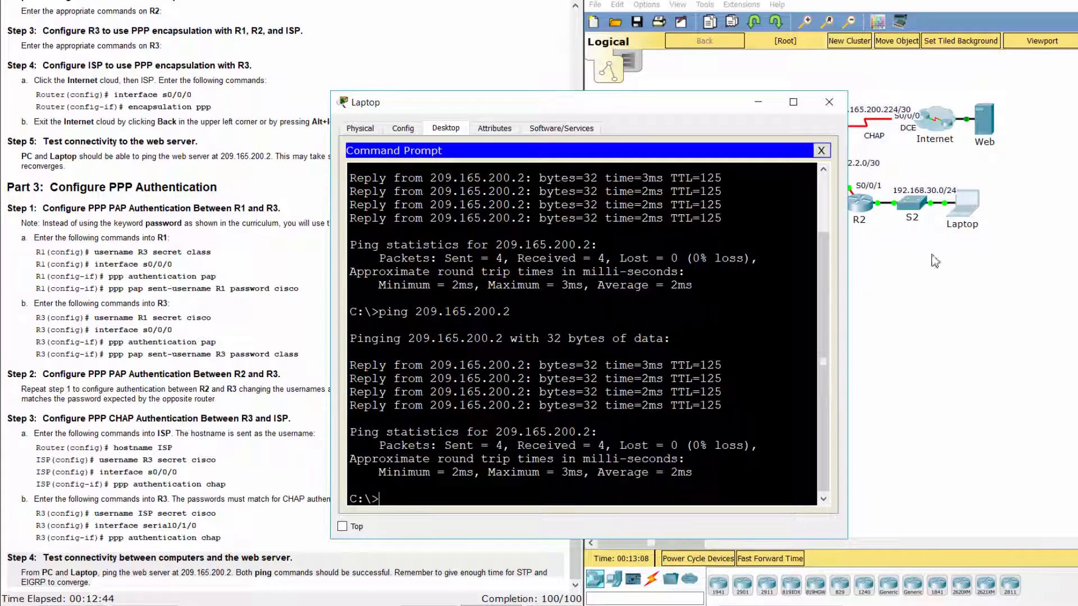
key("Up")
key("Return")
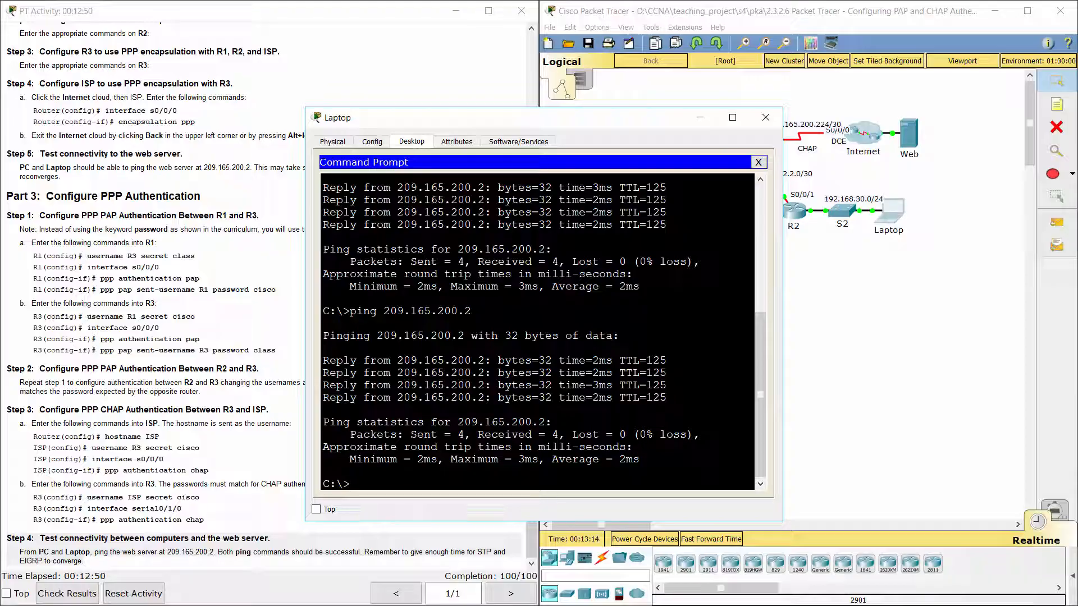
left_click(837, 387)
left_click(421, 72)
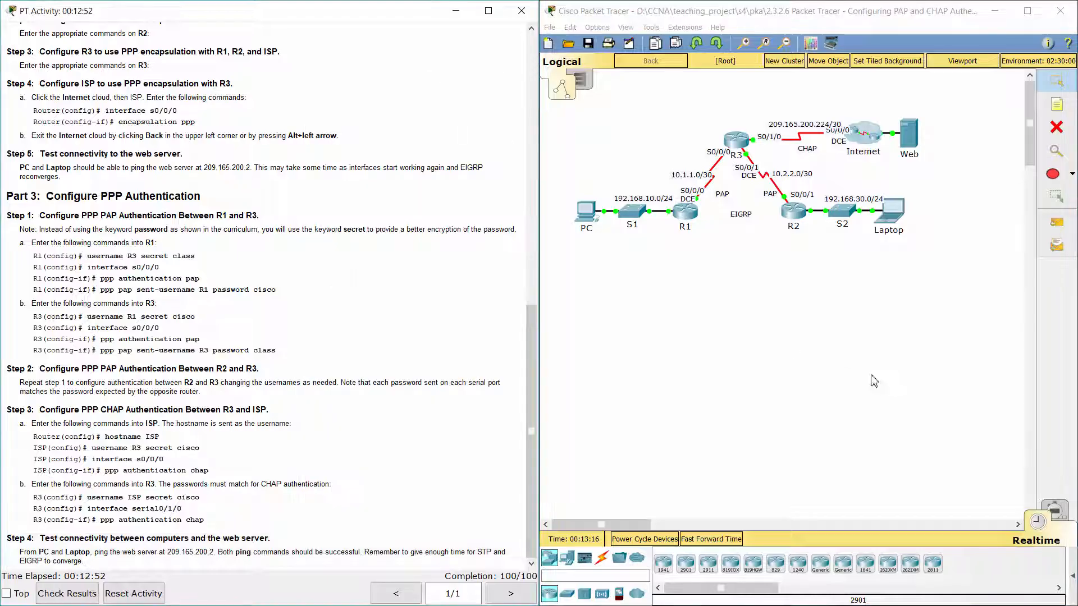
left_click(825, 323)
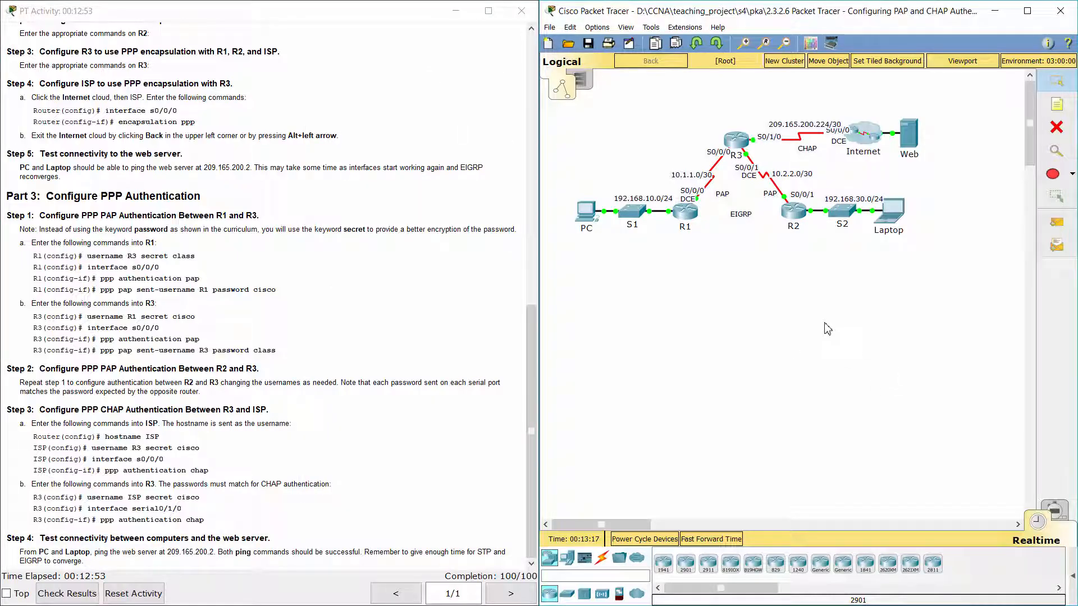